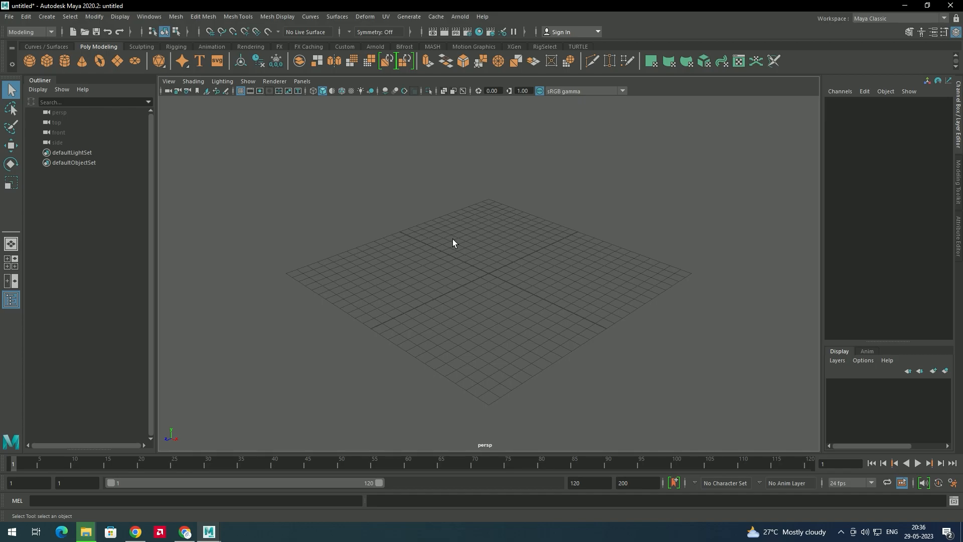
- Switch from the single perspective view to the four-view layout and make the perspective view active
key(space)
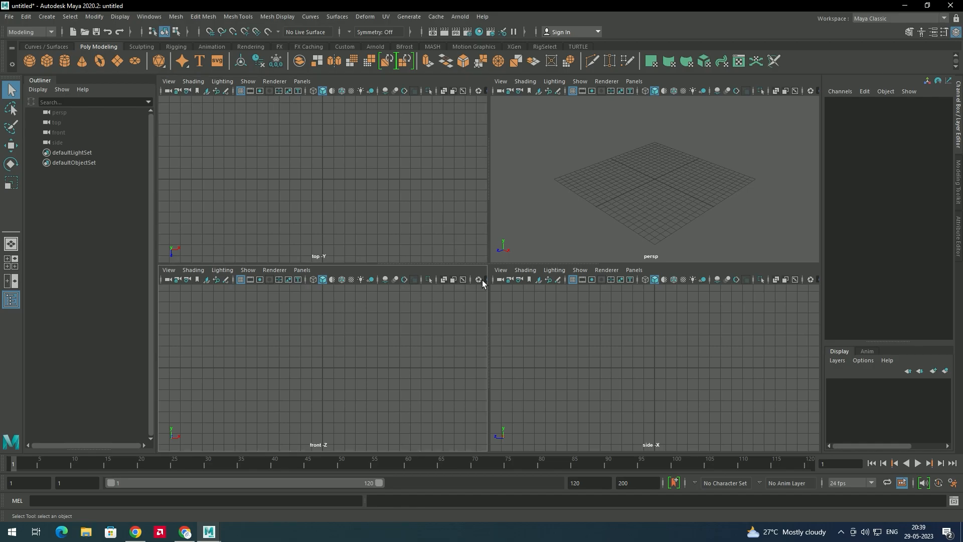
click(425, 332)
click(555, 210)
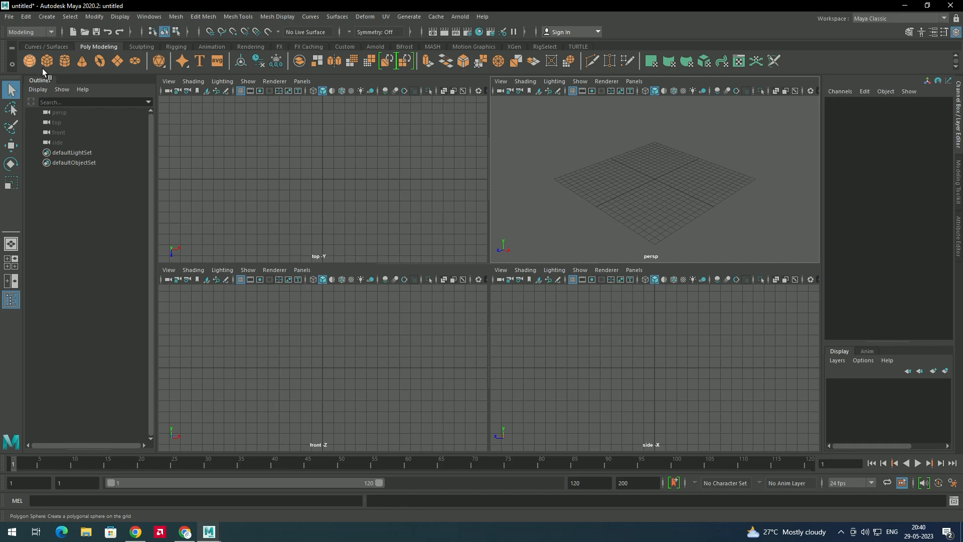
- Create a polygon sphere with a radius of about 4.62 on the perspective grid and stretch its Y scale to about 1.1
click(29, 61)
drag(648, 173, 698, 179)
key(q)
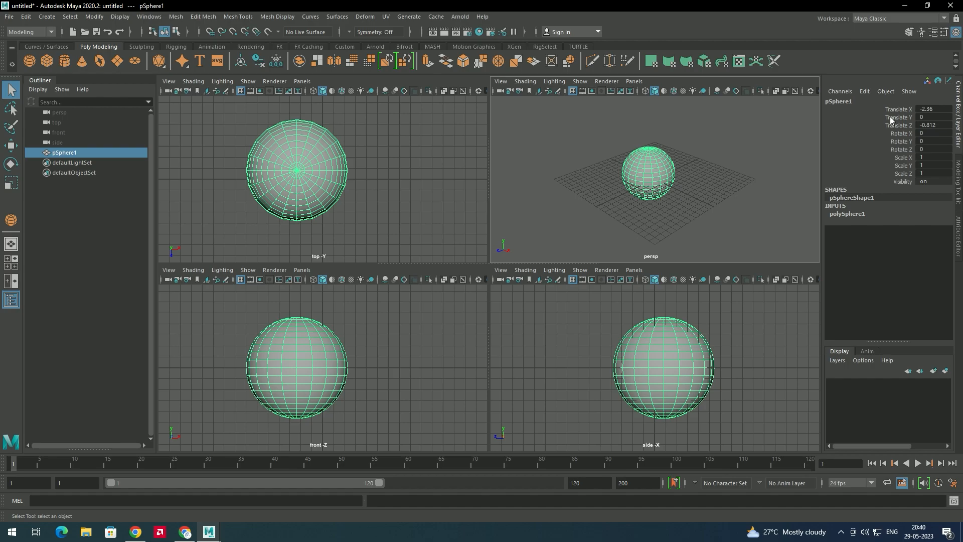
click(902, 165)
middle_drag(754, 184, 801, 174)
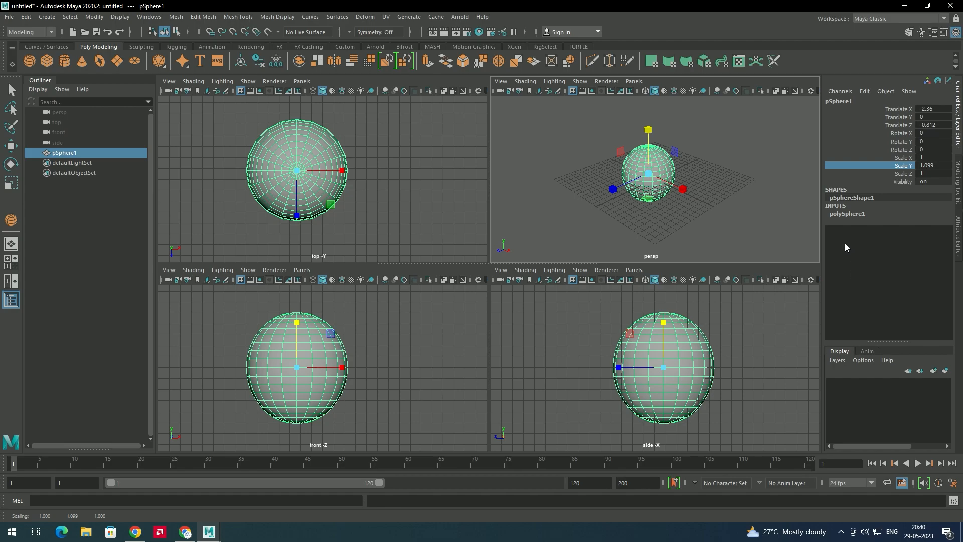
- Reduce the sphere's height subdivisions to 7
click(835, 215)
click(884, 230)
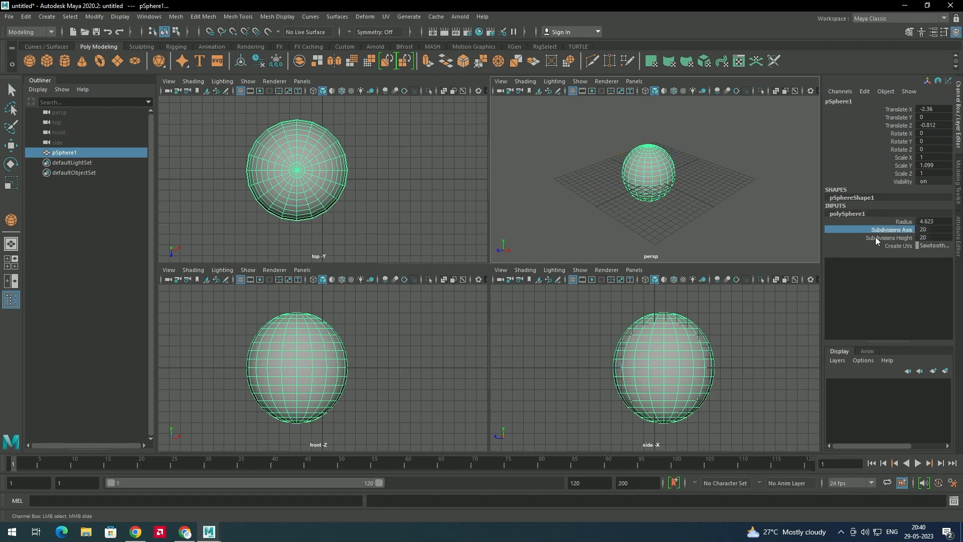
middle_drag(712, 214, 649, 189)
click(895, 238)
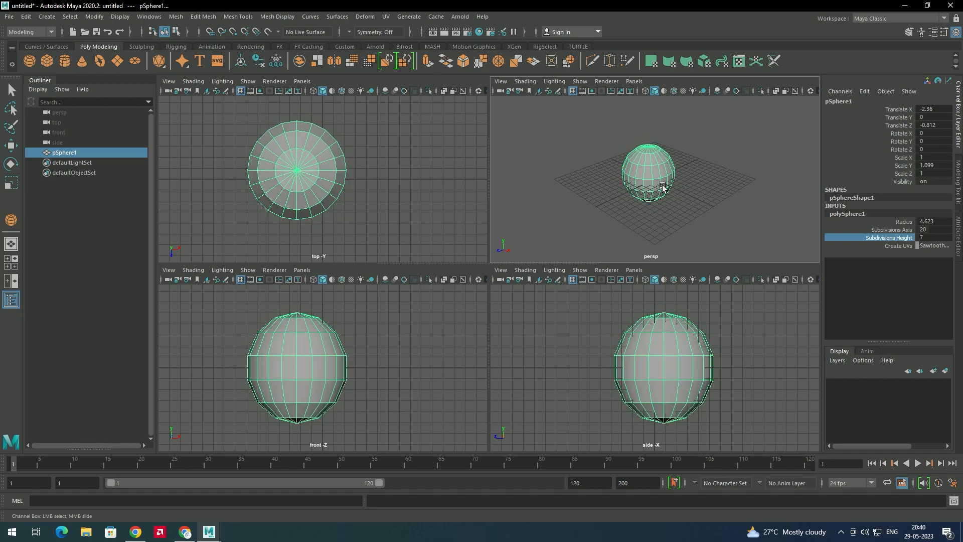
click(671, 197)
click(653, 163)
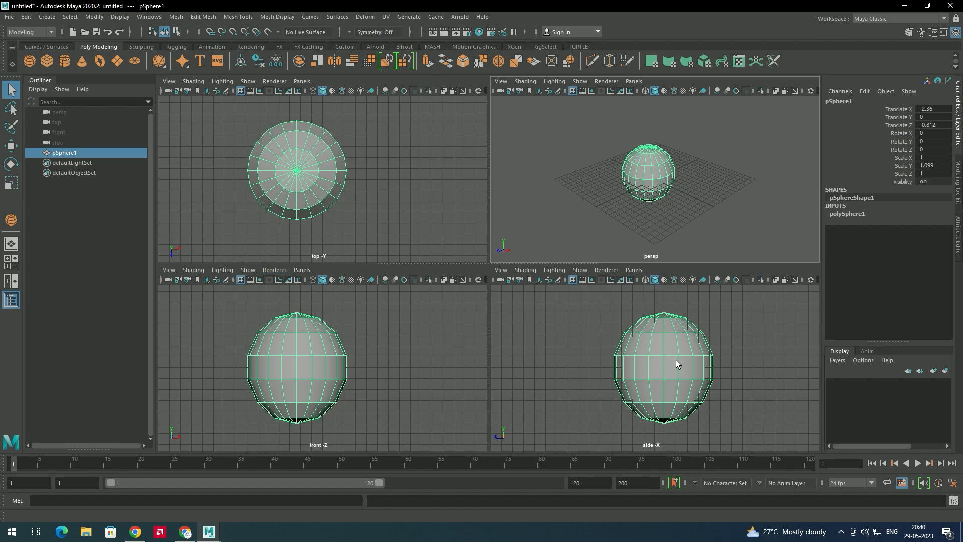
- Create a polygon cube about 11.7 wide, 10 high and 10.4 deep beside the sphere in the perspective view
click(46, 58)
drag(594, 173, 582, 227)
drag(582, 227, 584, 131)
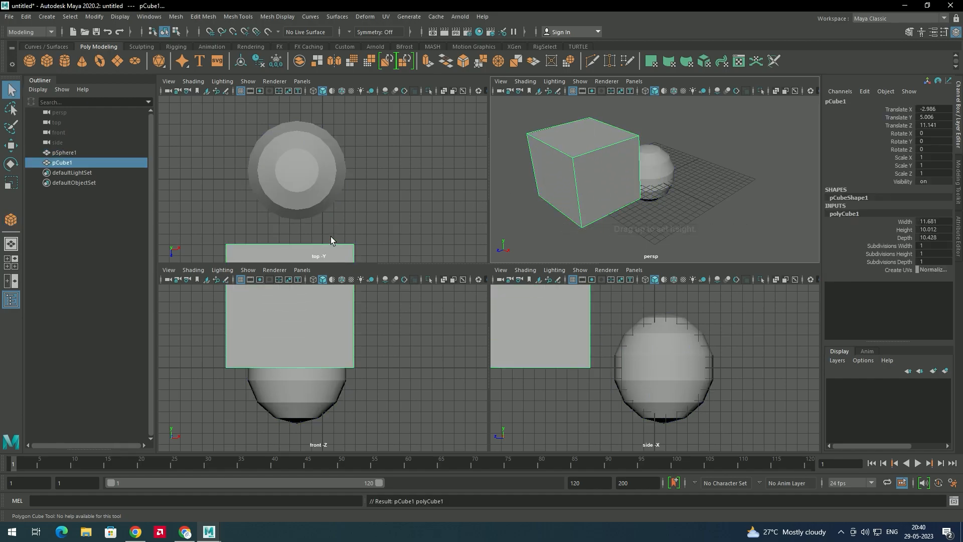
scroll(351, 215, down, 3)
key(q)
scroll(342, 331, down, 4)
scroll(342, 331, up, 4)
scroll(594, 371, down, 3)
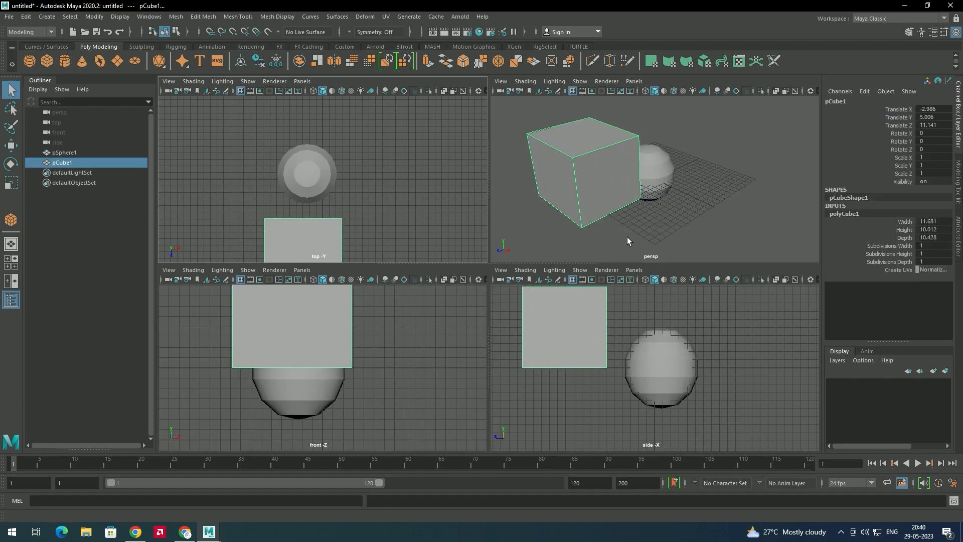
- Delete both the sphere and the cube from the scene
click(666, 185)
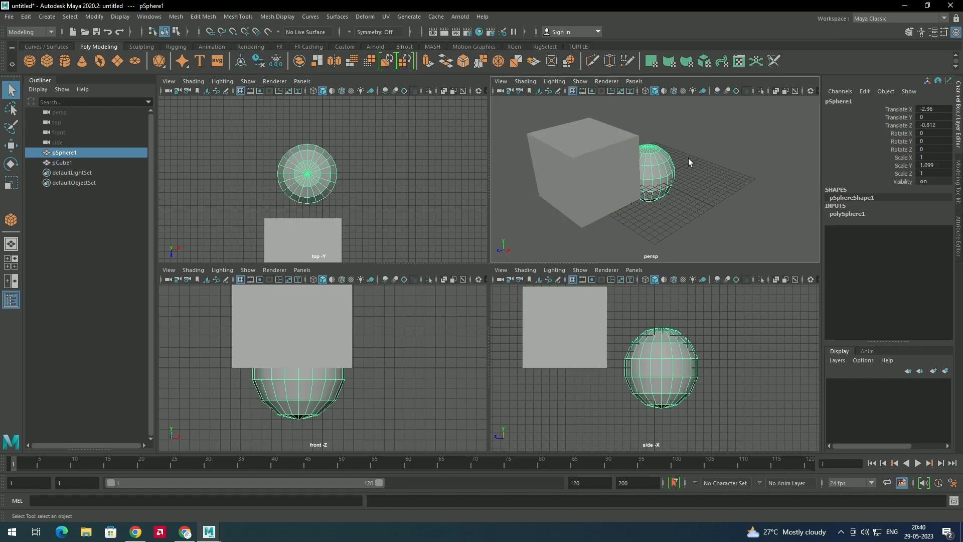
scroll(677, 171, down, 4)
scroll(674, 174, up, 4)
shift+click(622, 183)
key(Delete)
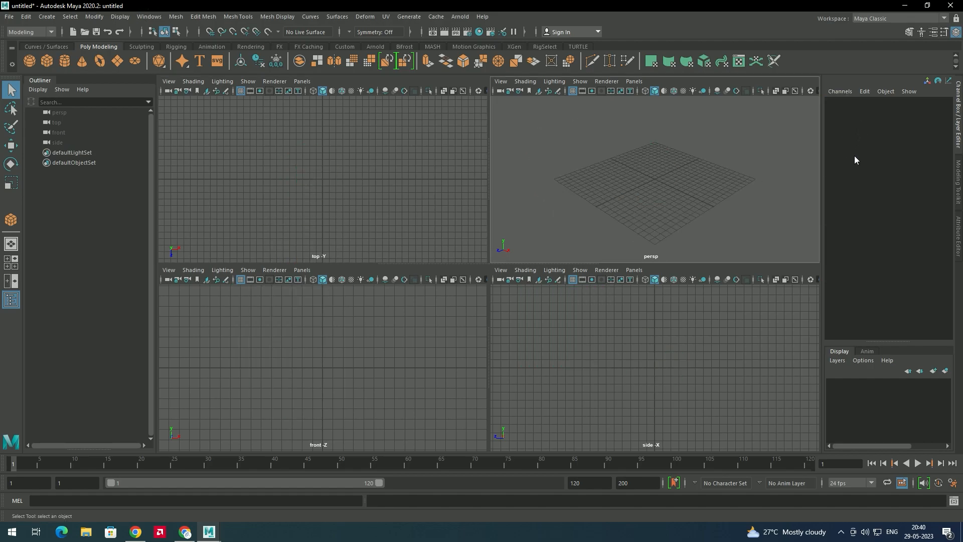
- Look through the tools on the Poly Modeling, Sculpting, Rigging and Animation shelves
scroll(672, 181, up, 2)
click(63, 47)
click(98, 47)
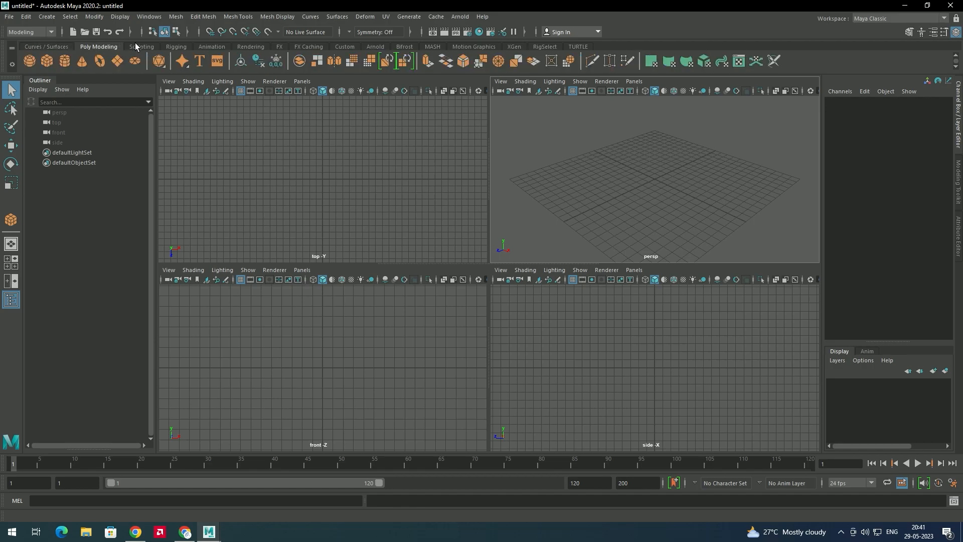
click(135, 46)
click(114, 48)
click(140, 48)
click(169, 48)
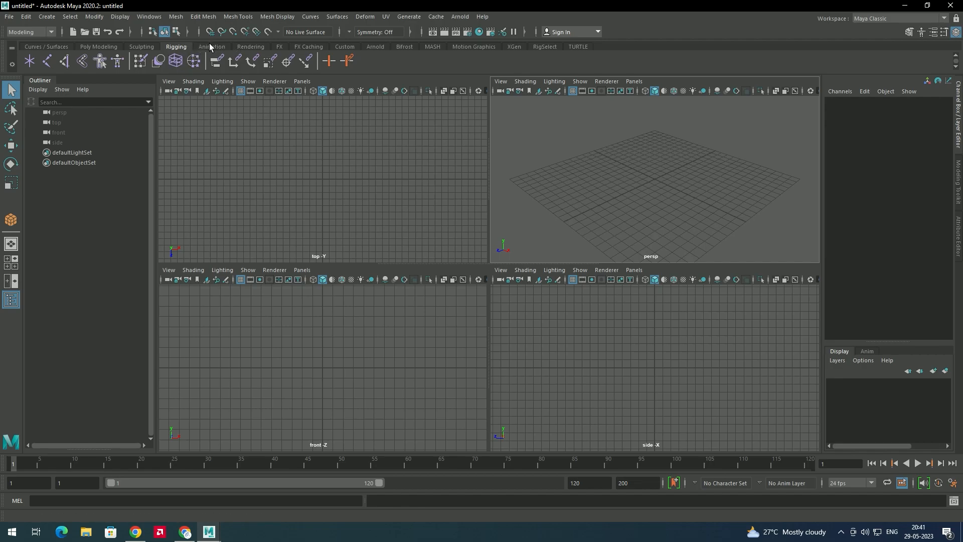
click(147, 47)
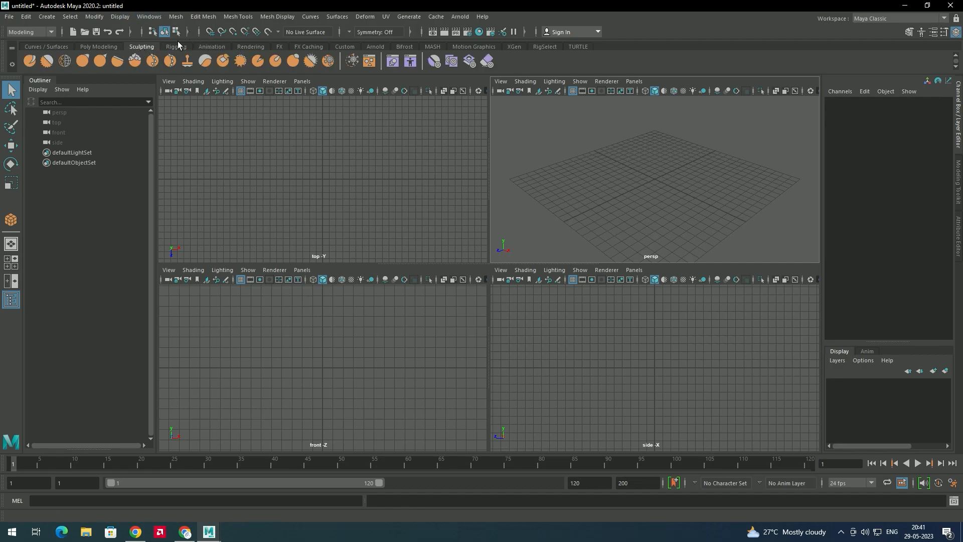
click(70, 17)
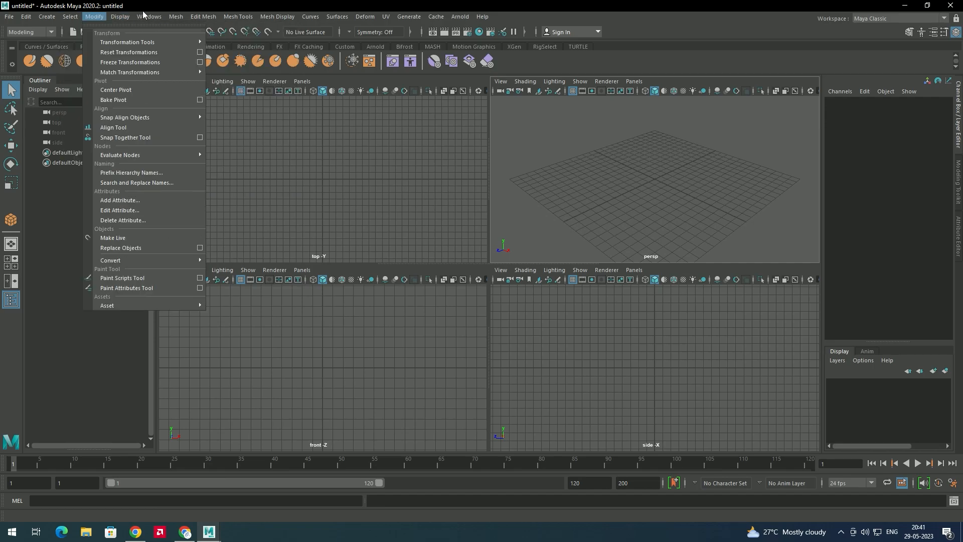
key(Escape)
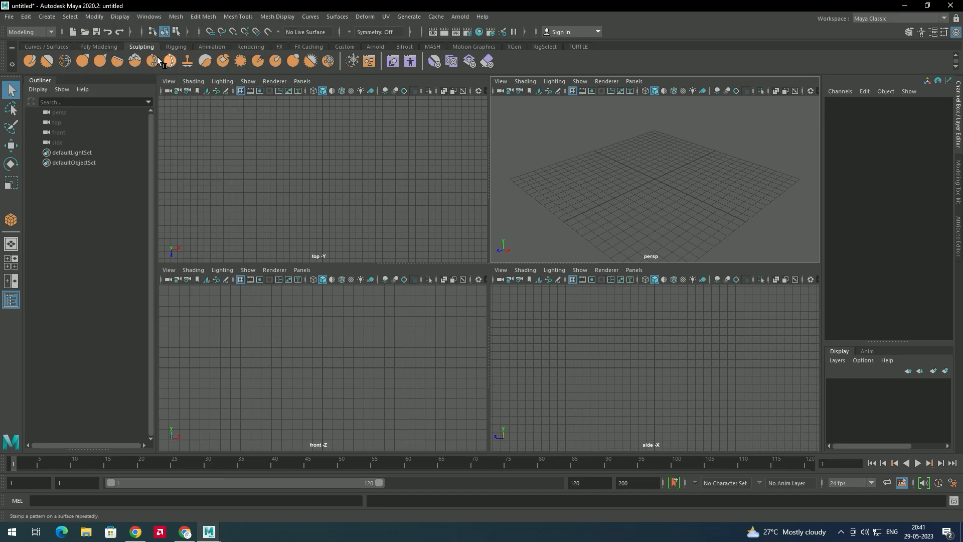
click(176, 46)
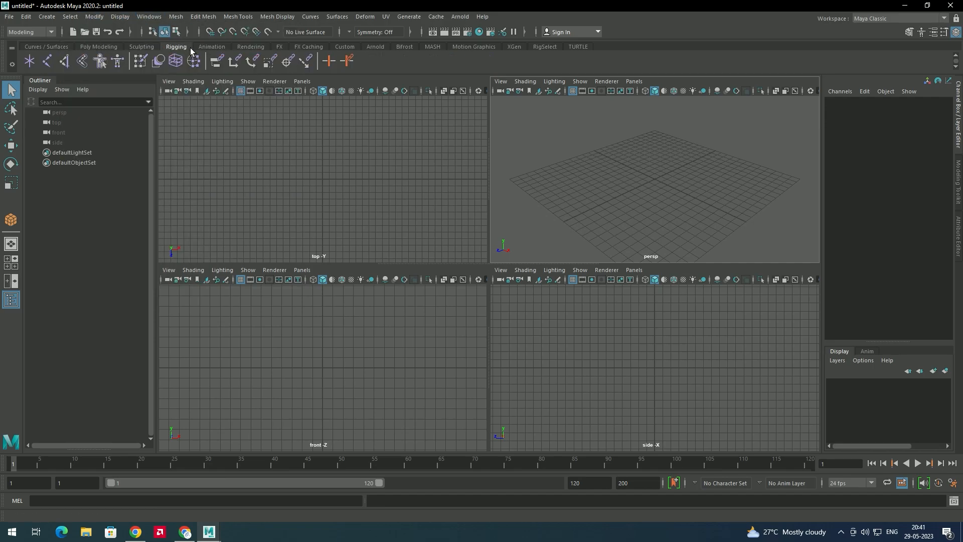
click(219, 48)
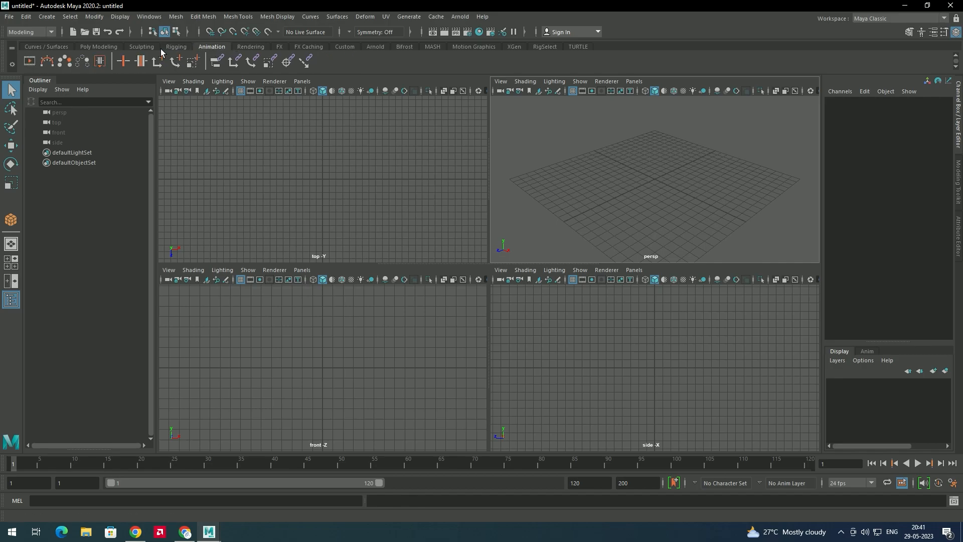
click(149, 46)
click(177, 46)
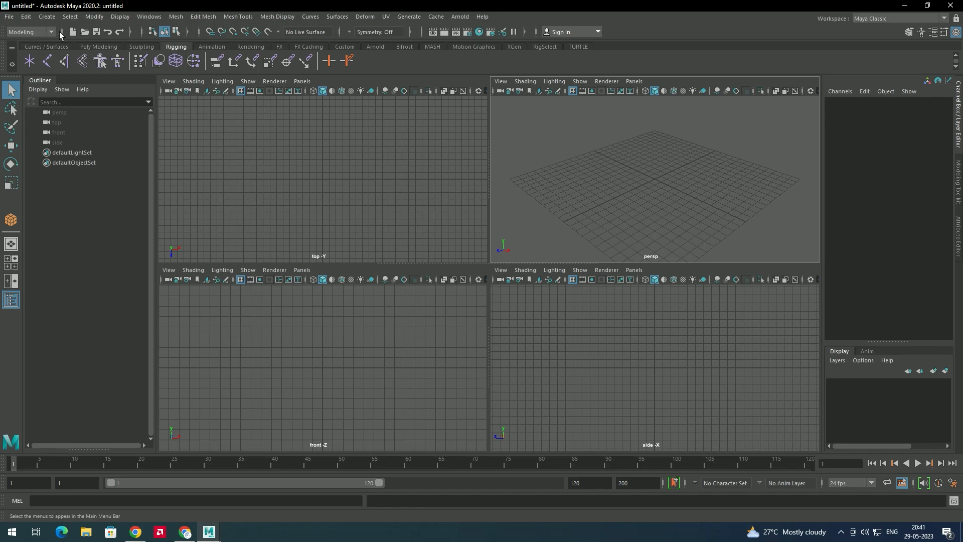
- Switch to the Rendering menu set and back to Modeling to compare the commands they offer
click(32, 32)
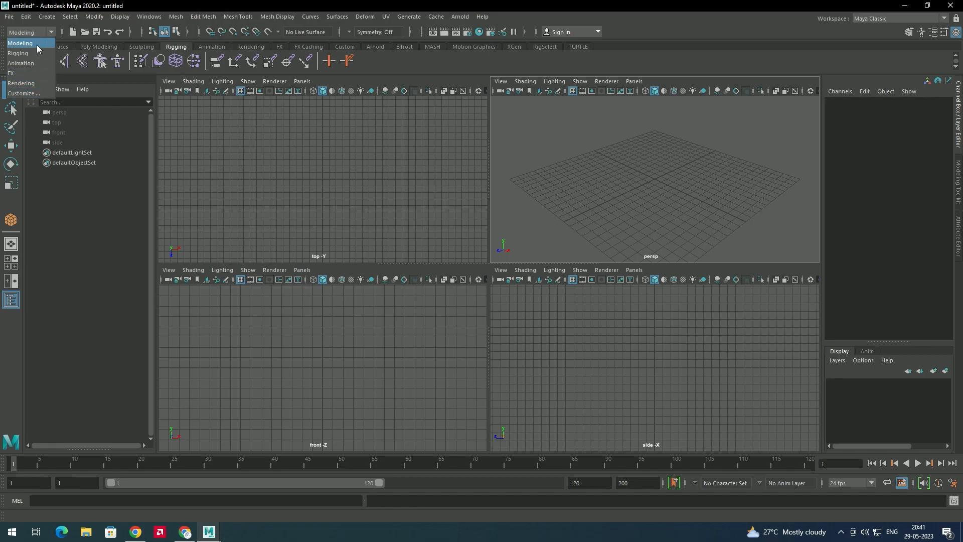
click(29, 85)
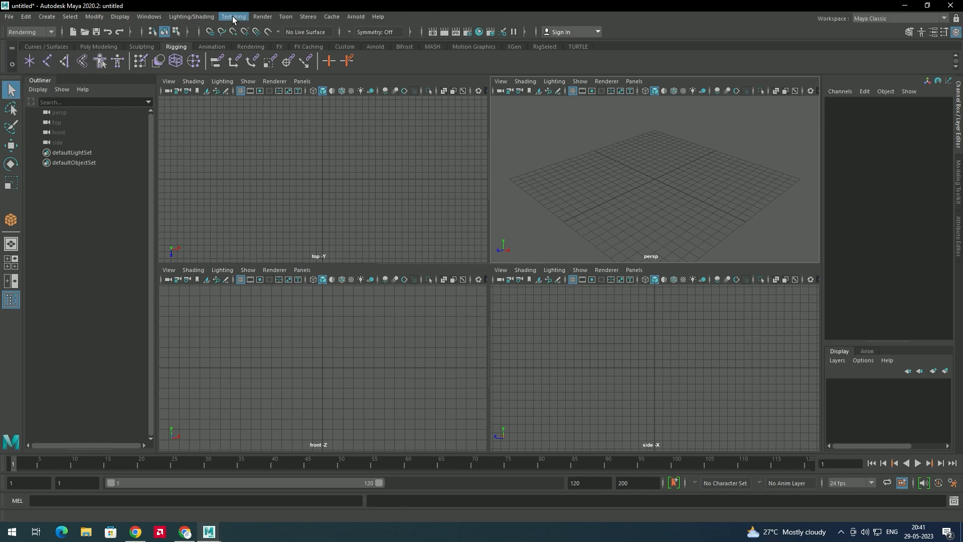
click(32, 37)
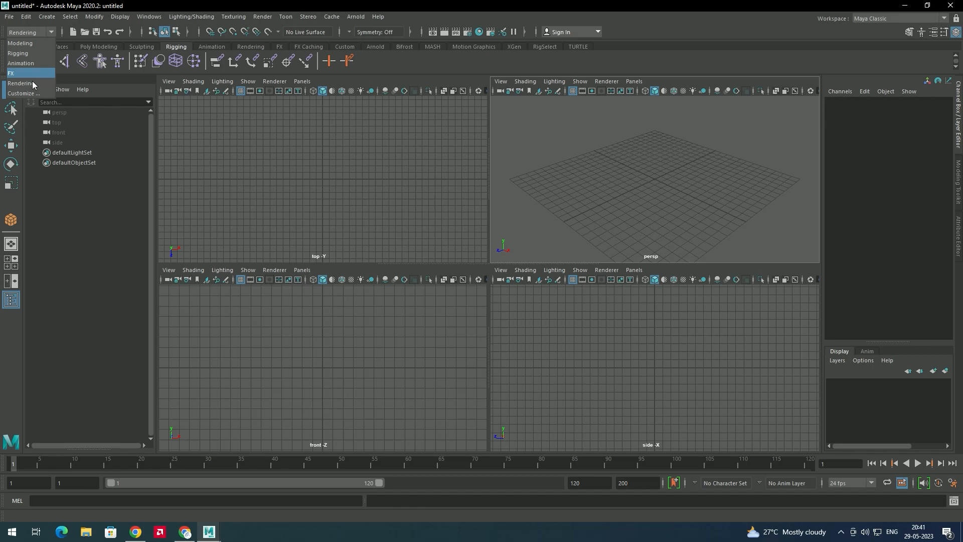
click(35, 44)
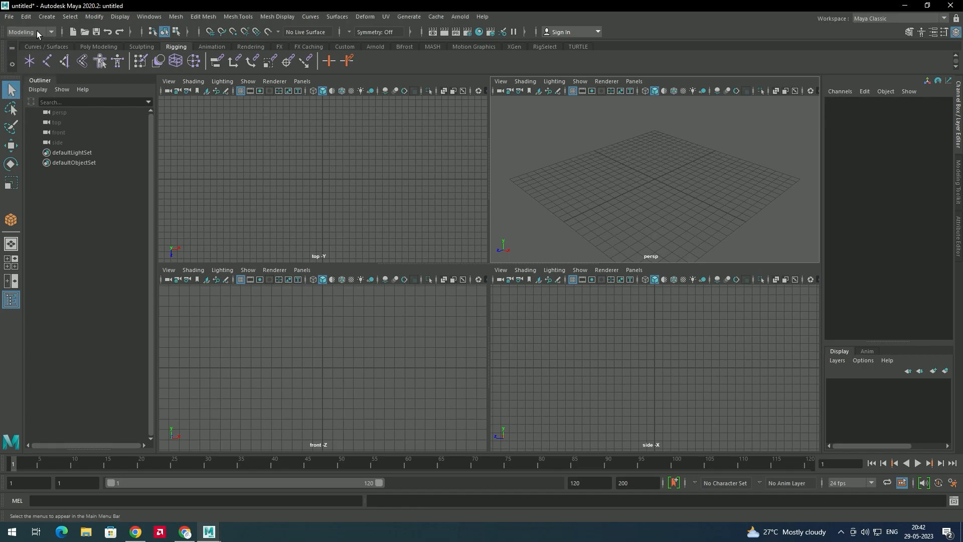
click(35, 30)
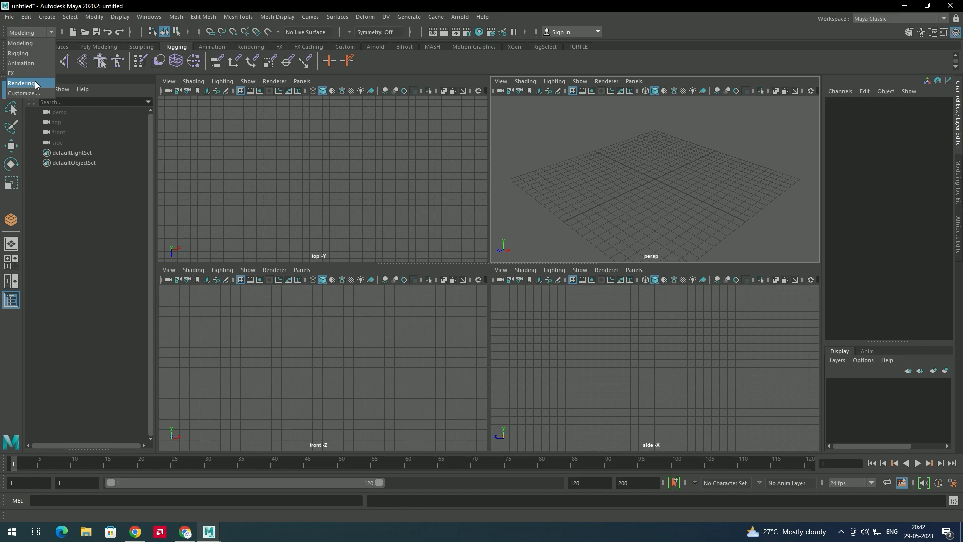
click(18, 32)
click(26, 17)
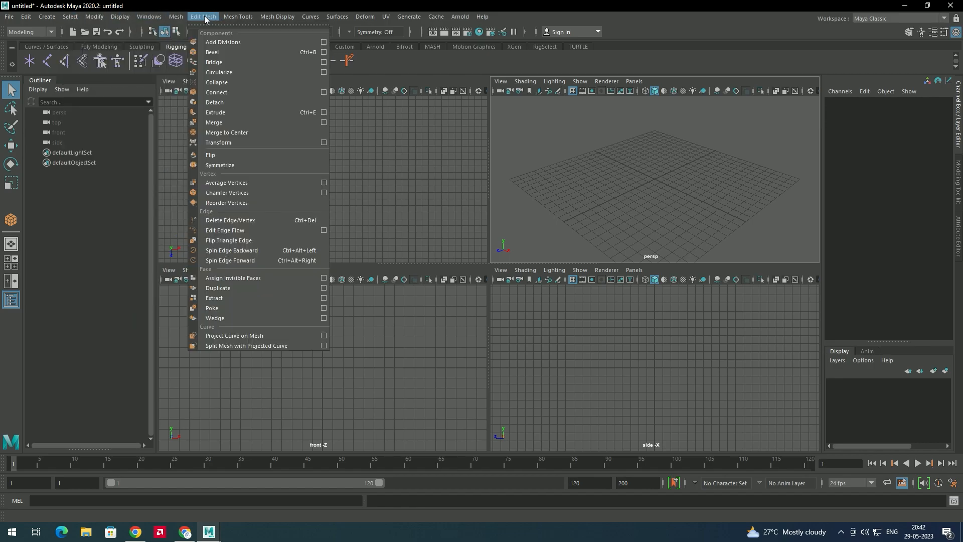
- Go through the Rigging, Animation, FX and Rendering menu sets and examine the commands each one offers
click(35, 31)
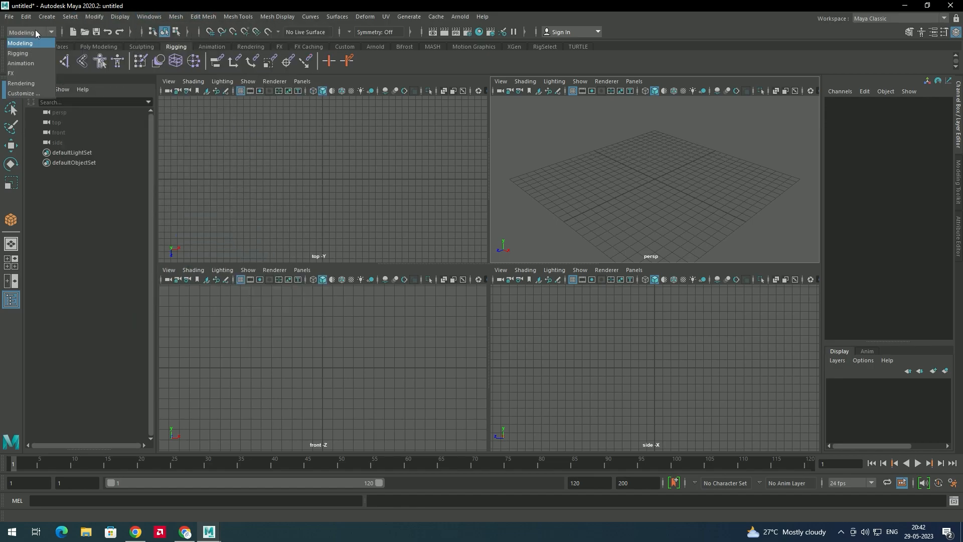
click(29, 56)
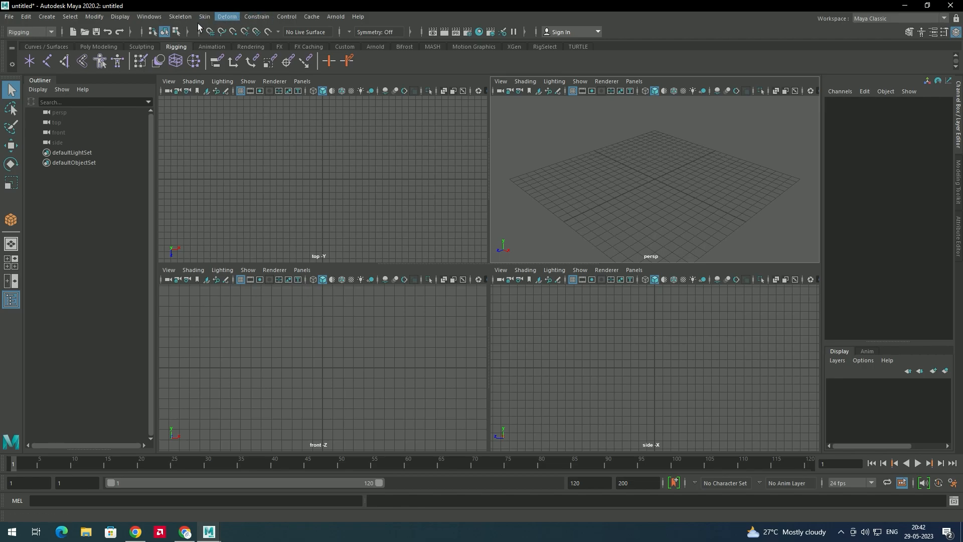
click(247, 18)
click(269, 16)
click(43, 34)
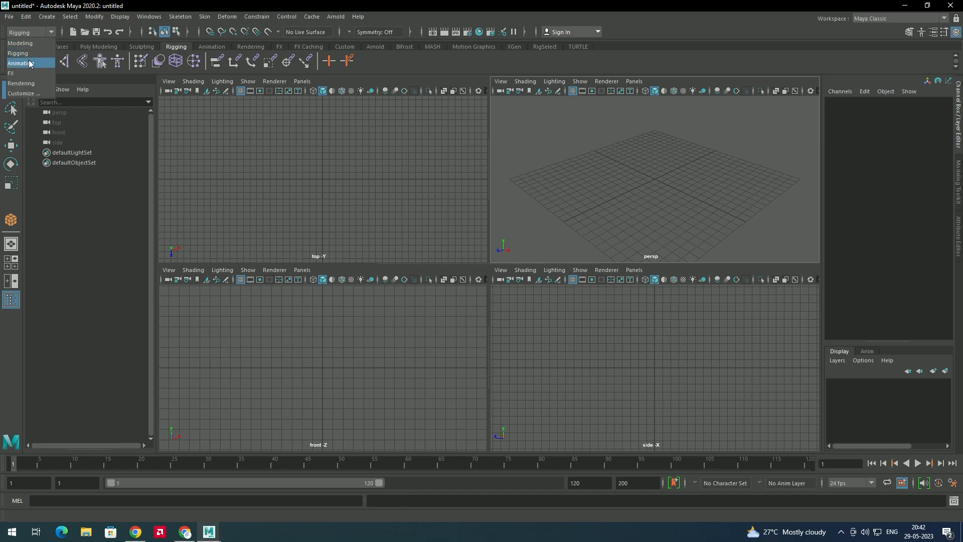
click(30, 64)
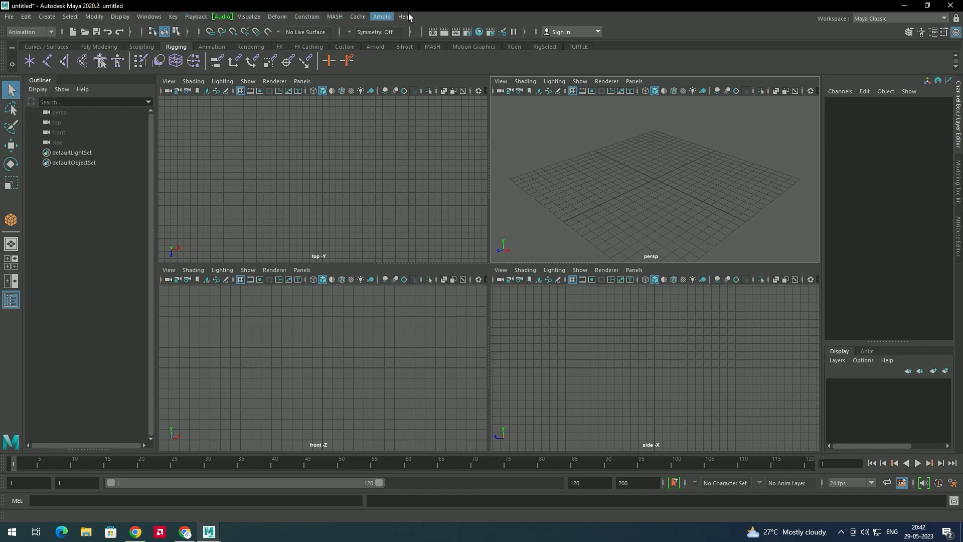
click(43, 32)
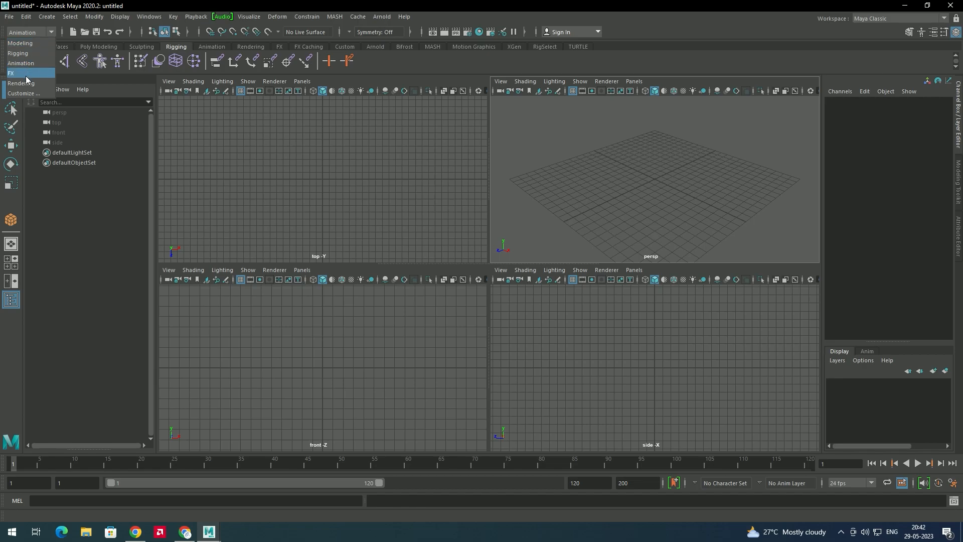
click(25, 75)
click(50, 32)
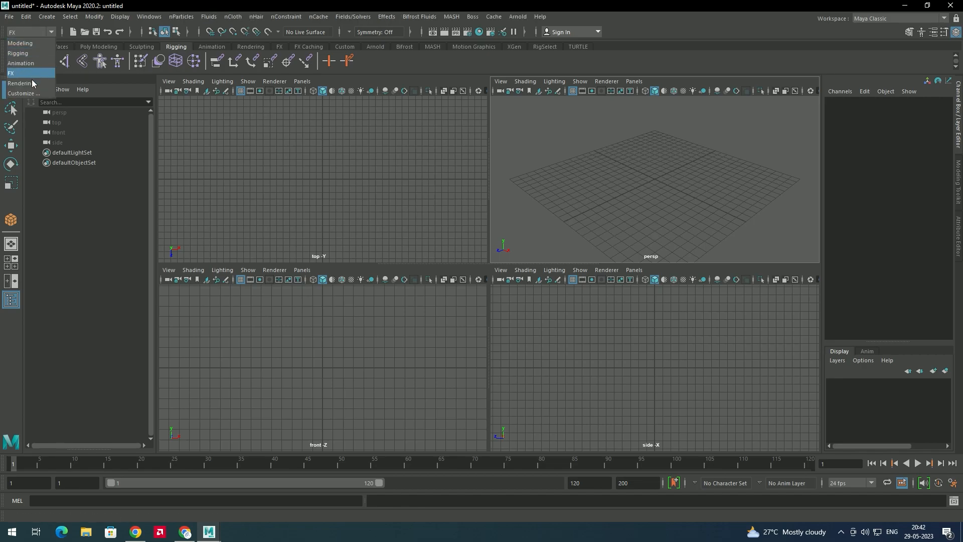
click(20, 83)
click(35, 33)
click(29, 57)
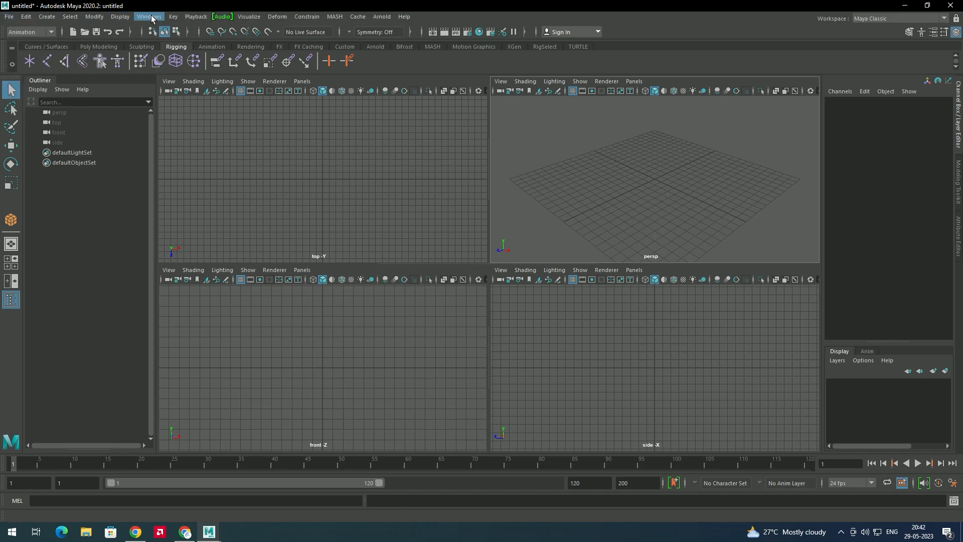
- Switch to the Modeling menu set and look through its UV, Edit Mesh and Mesh commands
click(39, 33)
click(38, 46)
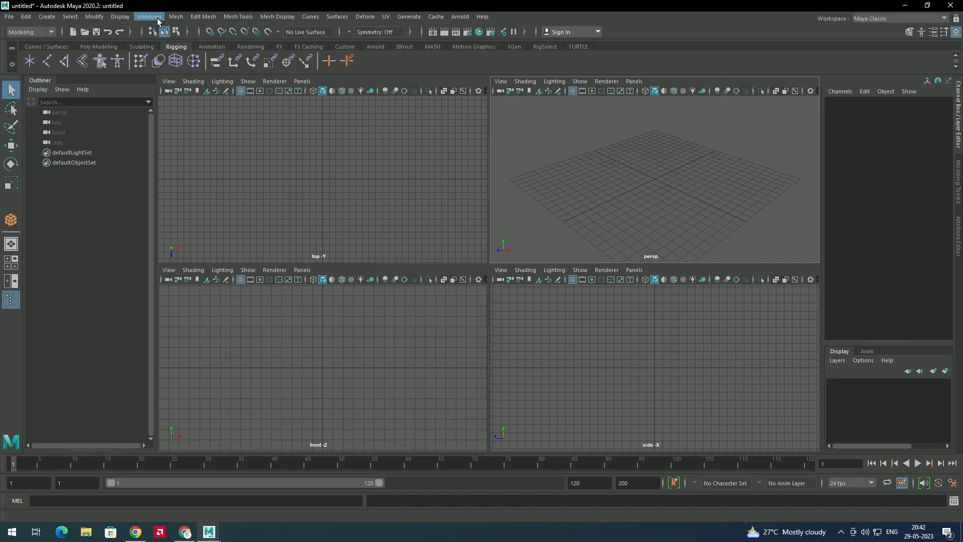
click(270, 17)
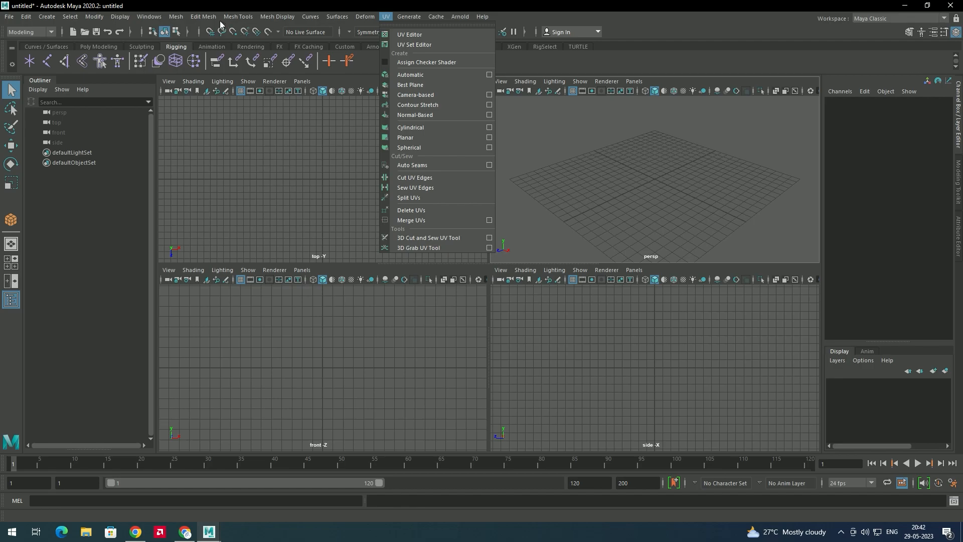
mouse_move(217, 7)
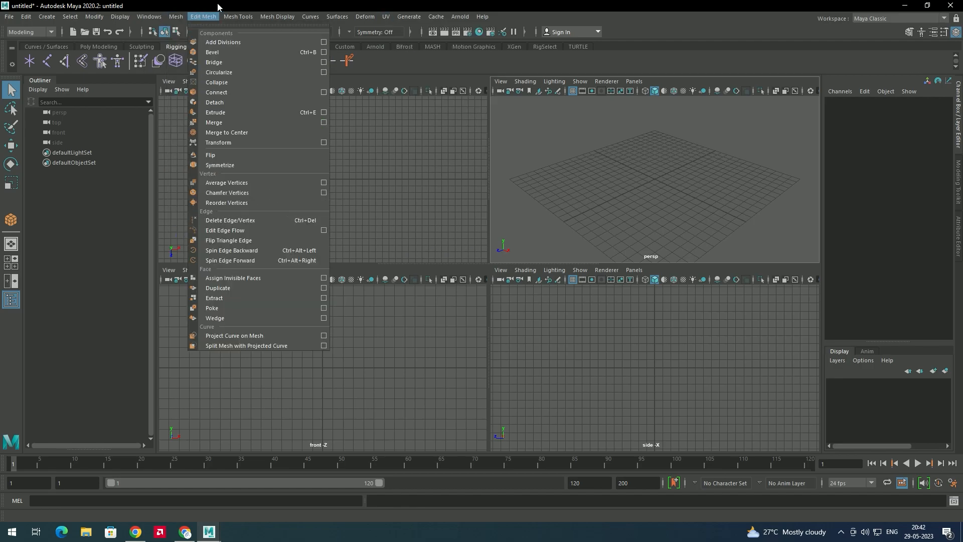
mouse_move(169, 18)
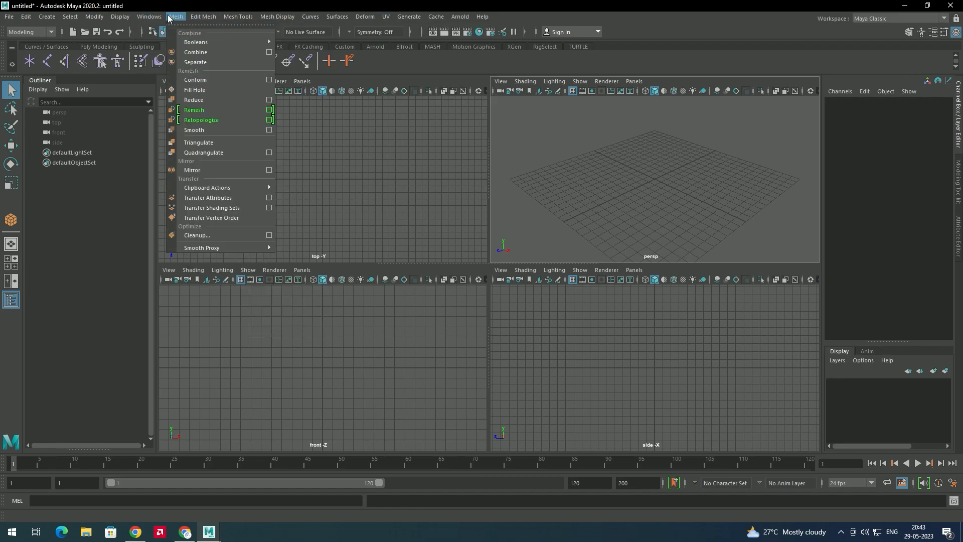
click(245, 4)
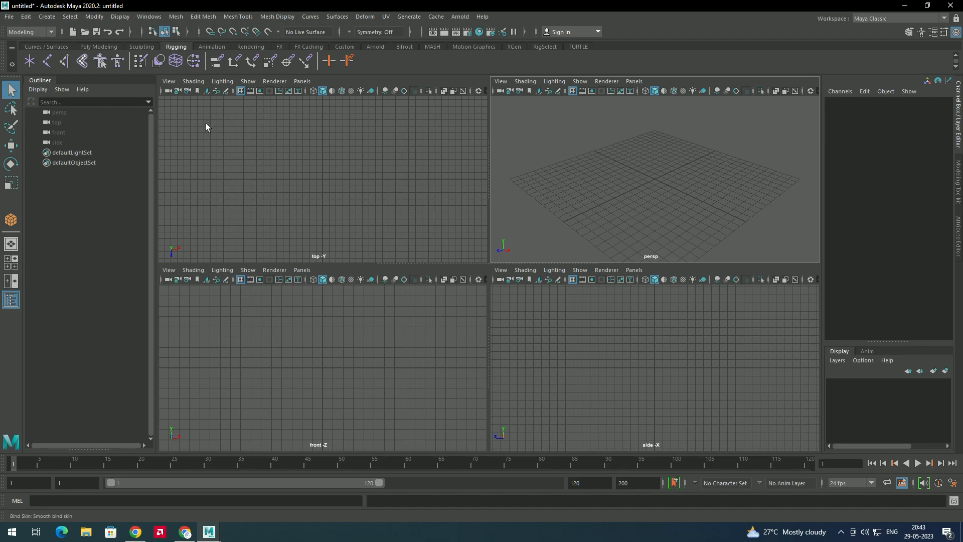
click(255, 201)
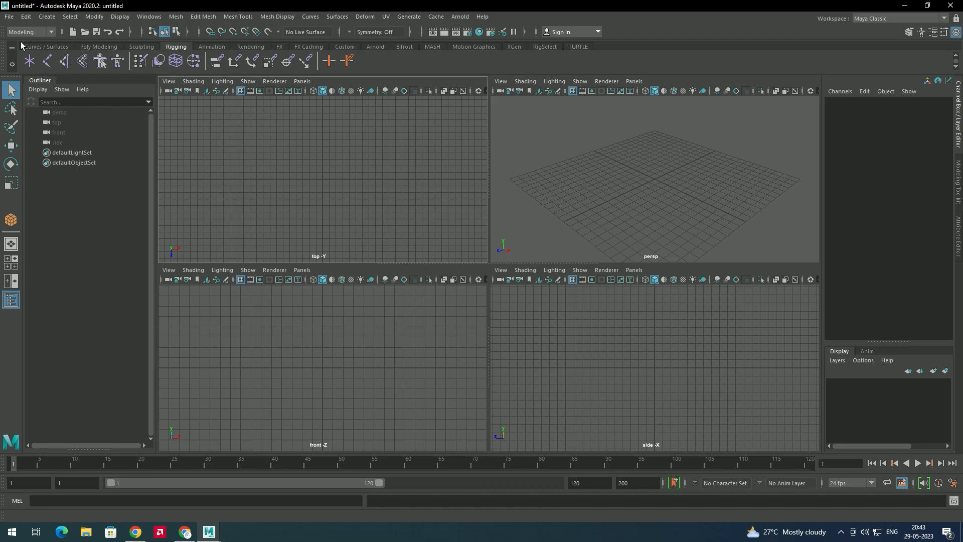
- Cycle through the Rigging, Animation, FX and Rendering menu sets and return to the Modeling set
key(F3)
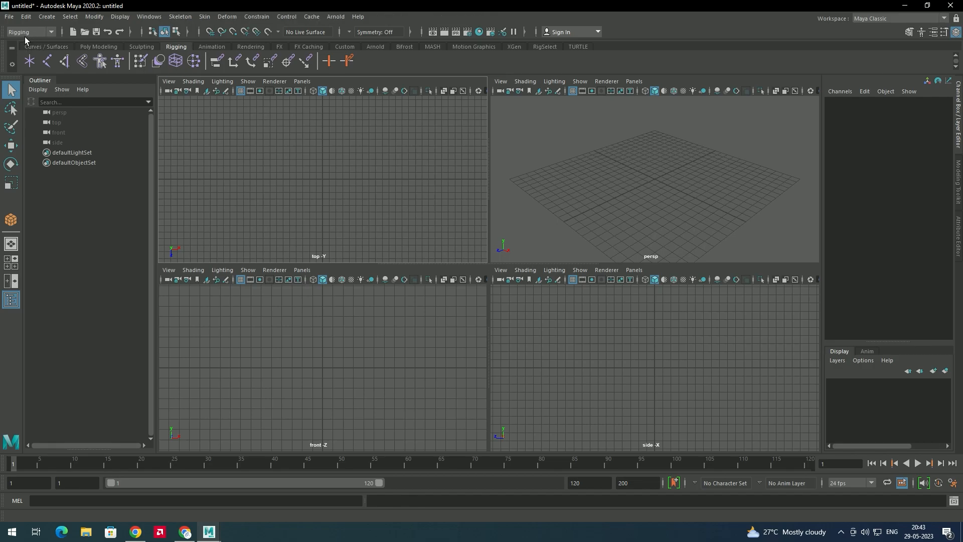
key(F4)
key(F5)
key(F6)
key(7)
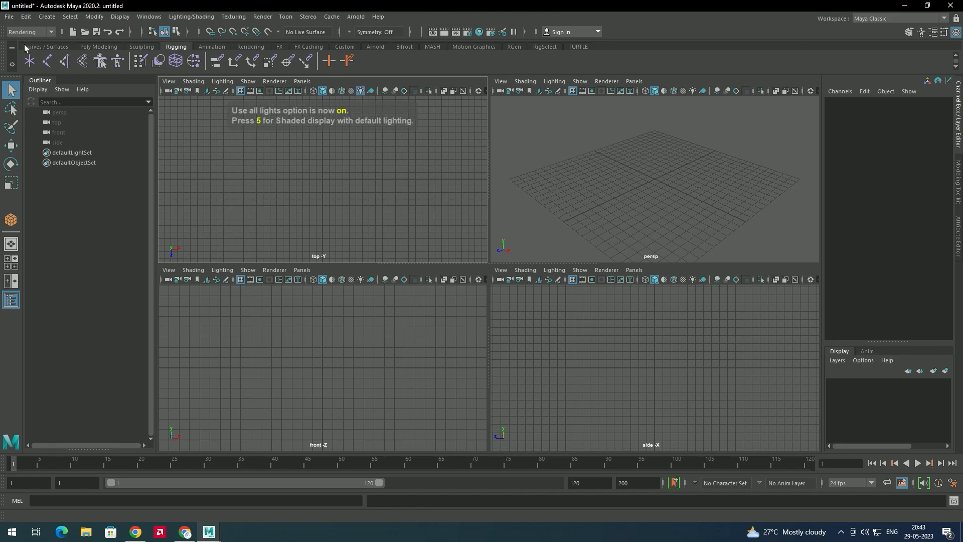
key(F4)
key(F3)
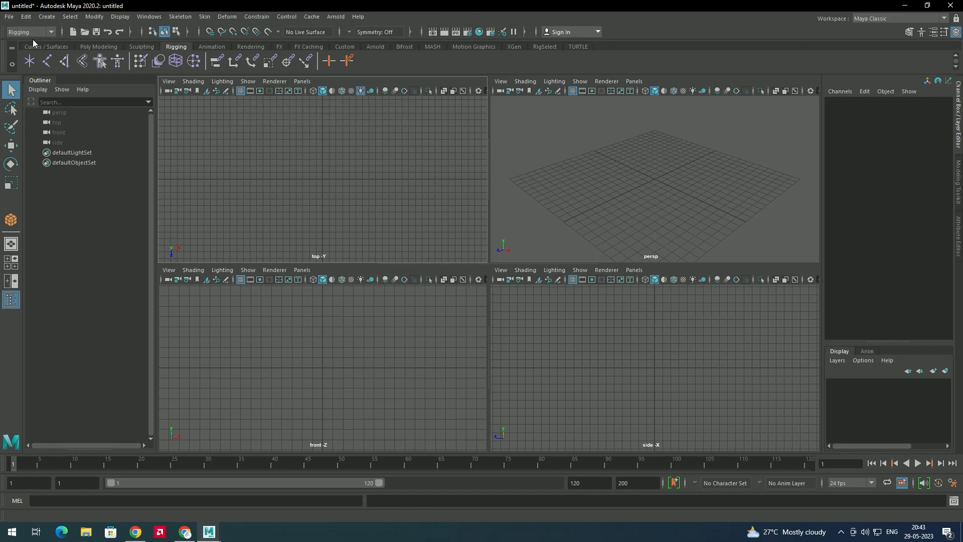
key(F4)
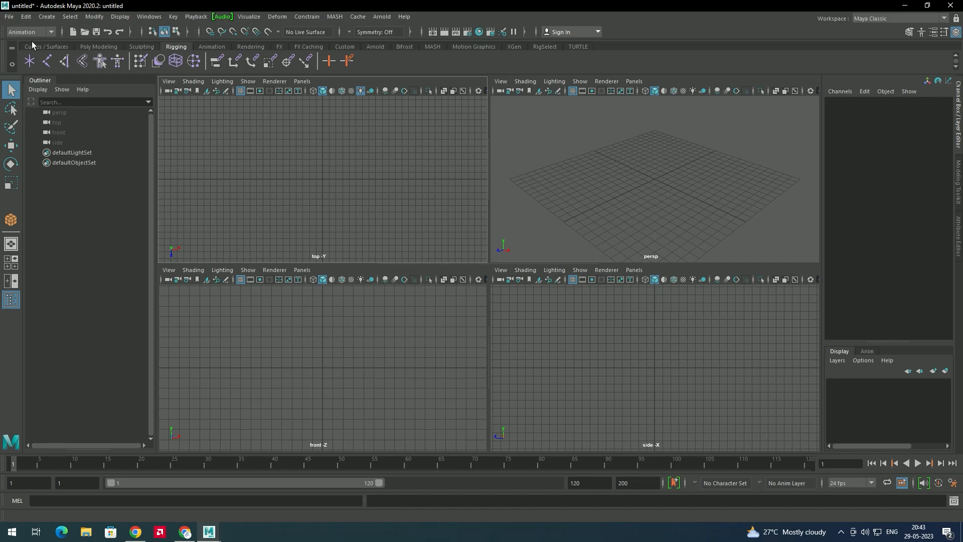
key(F5)
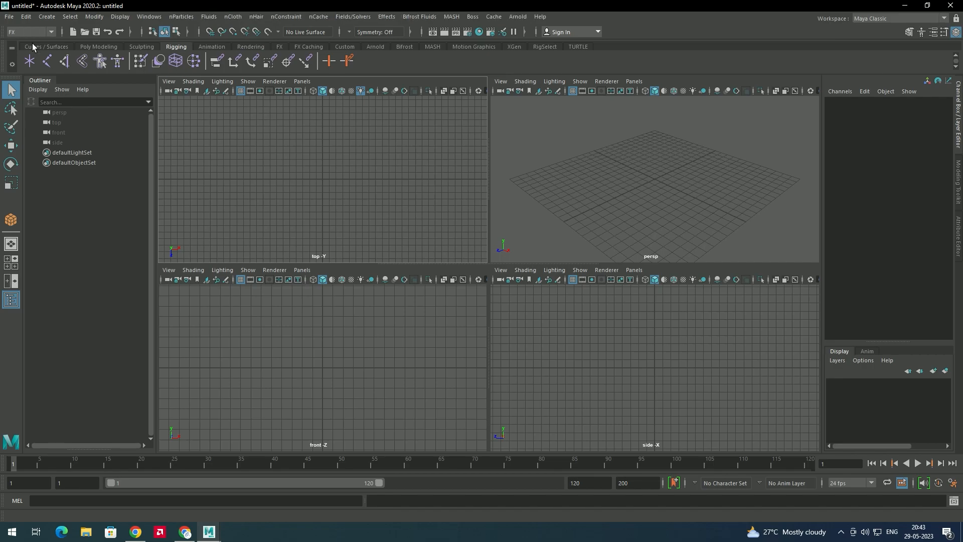
key(F6)
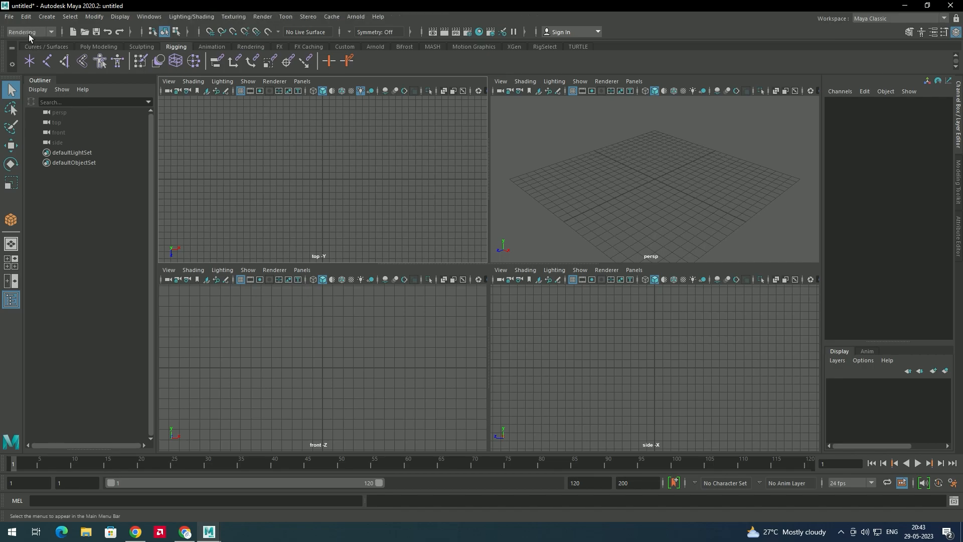
key(F2)
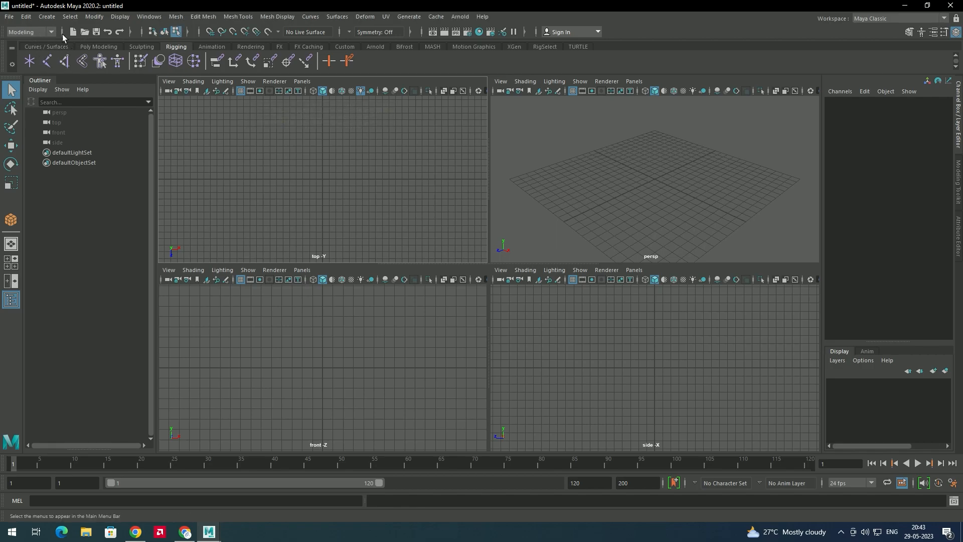
- Compare the tools on the Curves / Surfaces and Poly Modeling shelves, ending on the Poly Modeling shelf
click(92, 46)
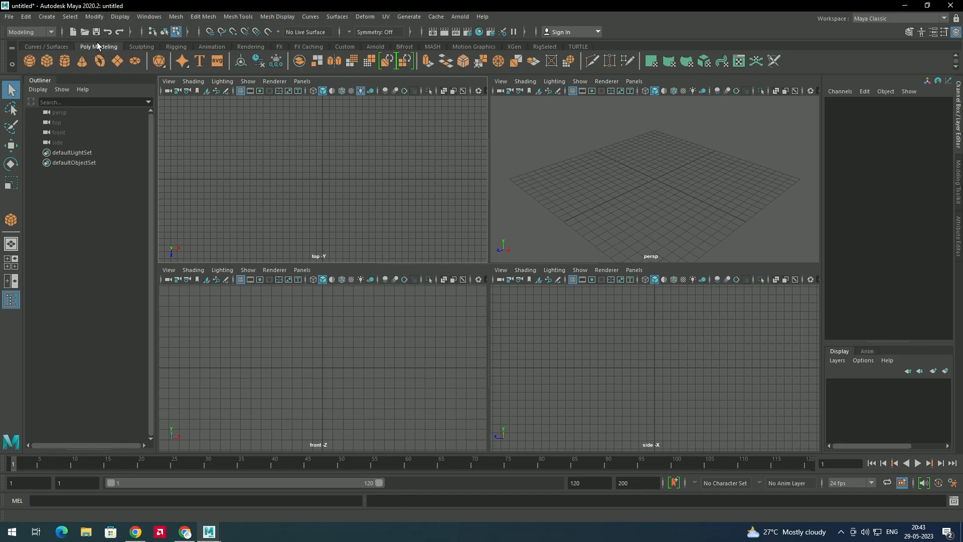
click(65, 49)
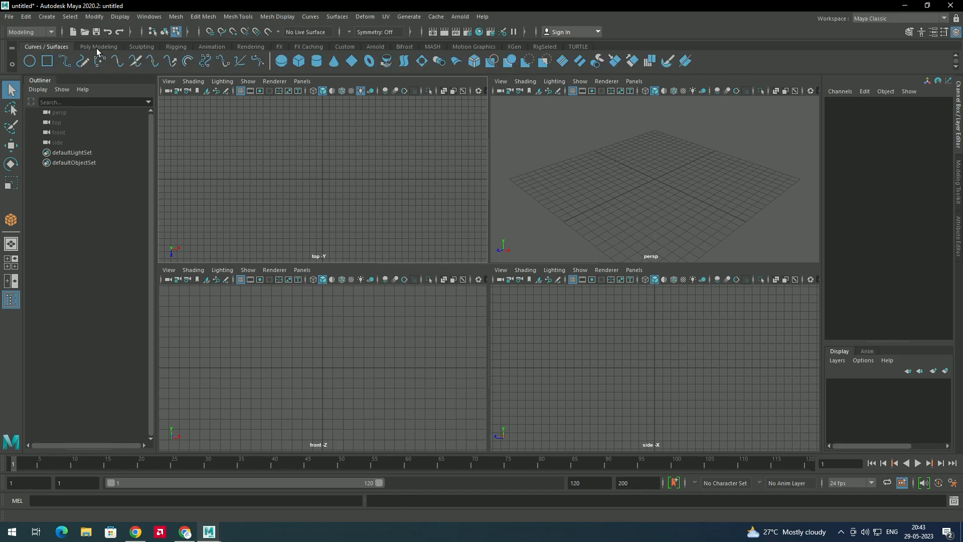
click(96, 48)
click(58, 43)
click(97, 45)
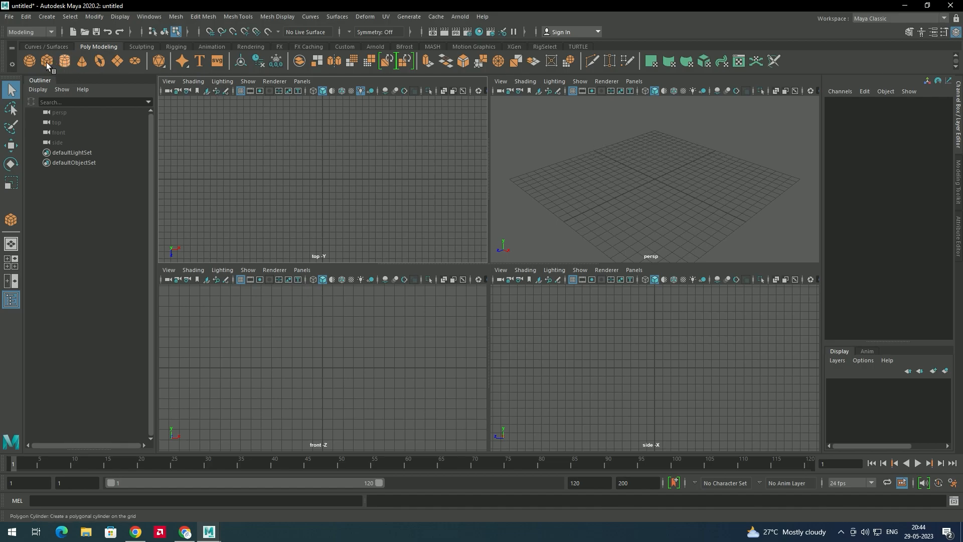
- Draw a polygon plane on the perspective grid, centred at about X 1.9 and Z 5.5, and select it as an object
click(117, 61)
drag(639, 176, 633, 216)
click(664, 178)
right_drag(635, 201, 676, 184)
click(674, 182)
click(644, 191)
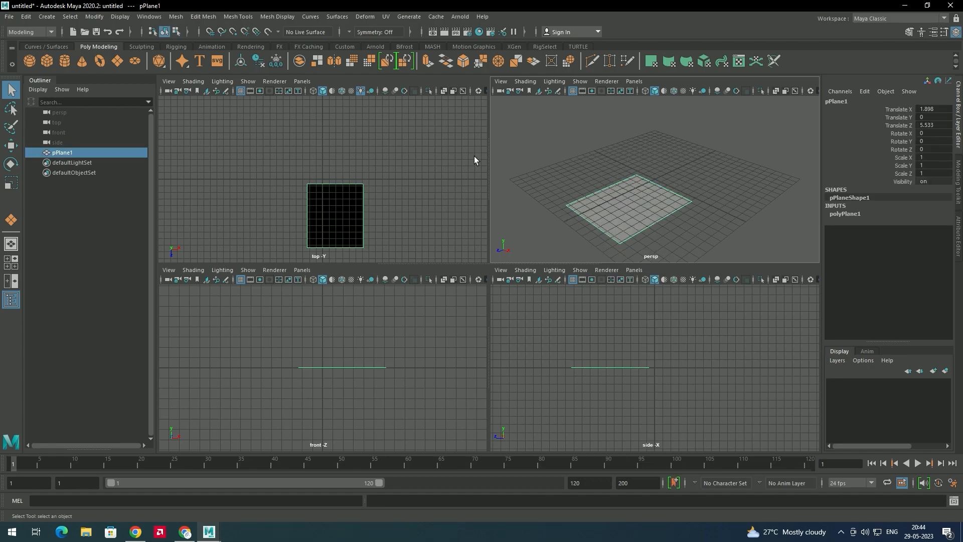
- Draw a polygon cube about 5 wide, 3.6 high and 4.5 deep beside the plane and select it
click(52, 62)
mouse_move(587, 162)
mouse_down()
mouse_move(577, 175)
mouse_move(581, 166)
mouse_up()
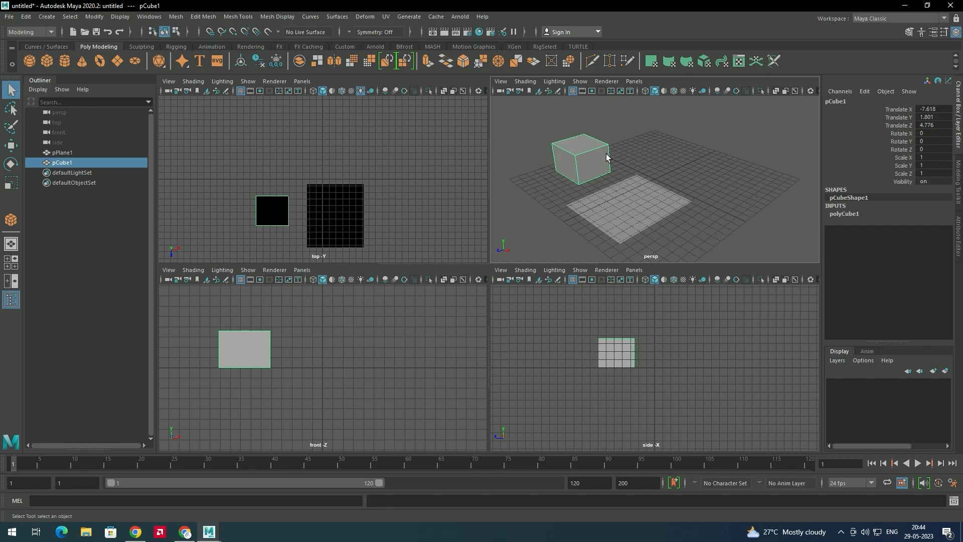
click(630, 162)
click(590, 173)
- Set the cube's width, height and depth subdivisions to 5 each
click(860, 214)
drag(875, 245, 883, 261)
middle_drag(720, 230, 627, 157)
scroll(627, 157, up, 3)
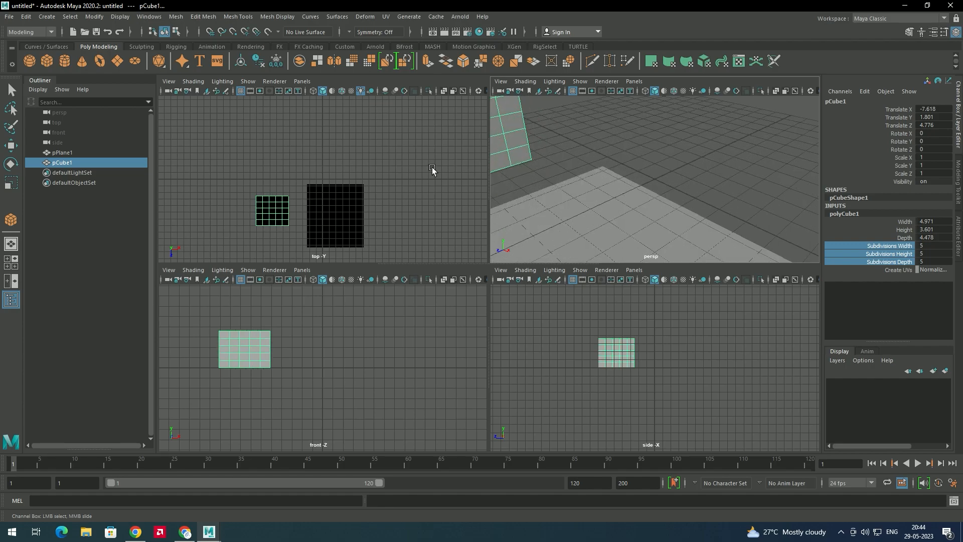
scroll(571, 148, down, 4)
- Switch the cube to vertex editing and pull groups of its lower vertices outward to deform the shape
right_drag(546, 142, 516, 145)
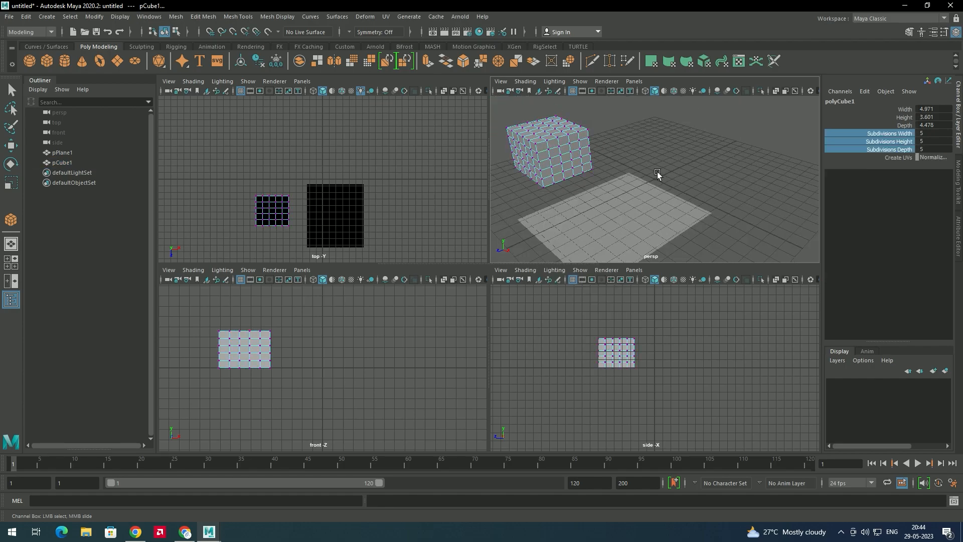
click(583, 161)
key(w)
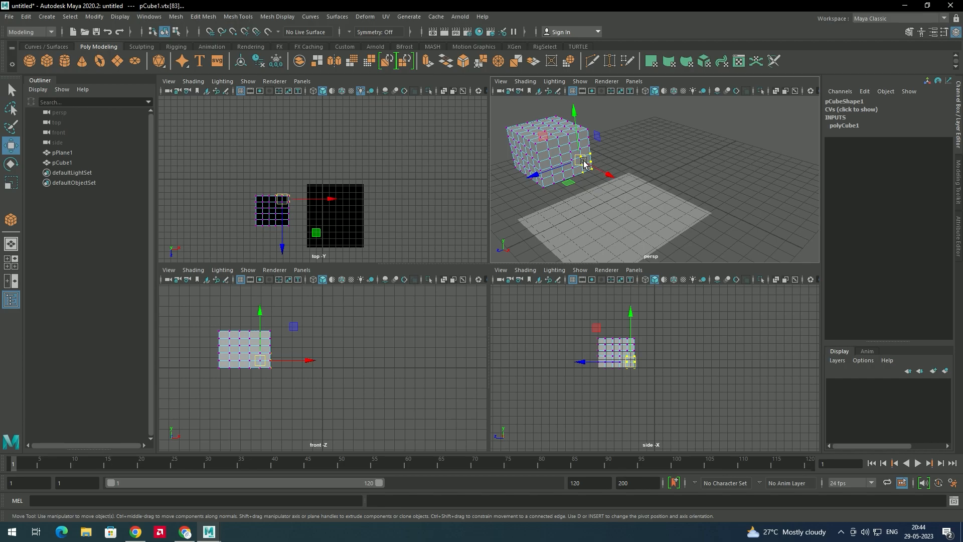
drag(583, 161, 629, 152)
mouse_move(524, 188)
mouse_down()
mouse_move(568, 173)
mouse_move(527, 200)
mouse_up()
click(601, 191)
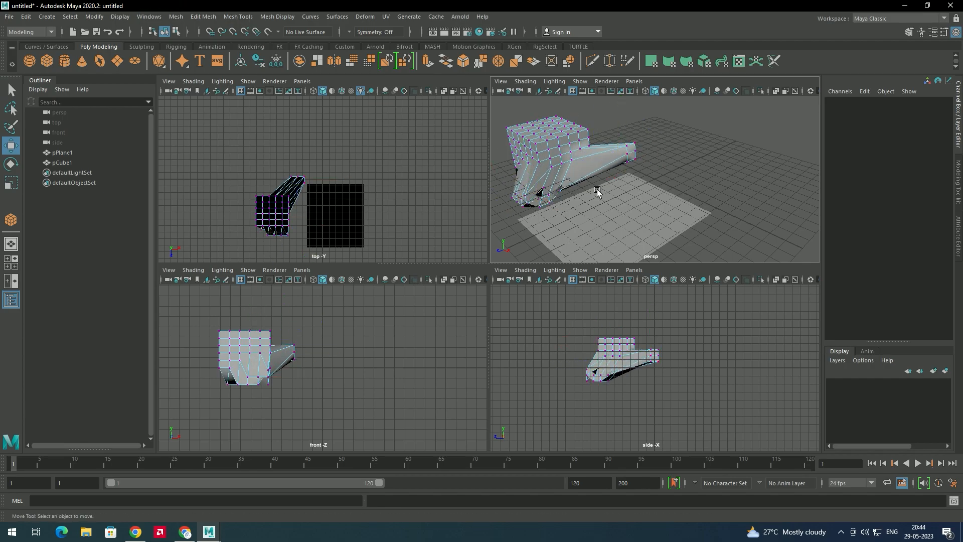
- Return the deformed cube to object mode and select the whole object
right_drag(567, 151, 649, 129)
click(652, 128)
click(578, 143)
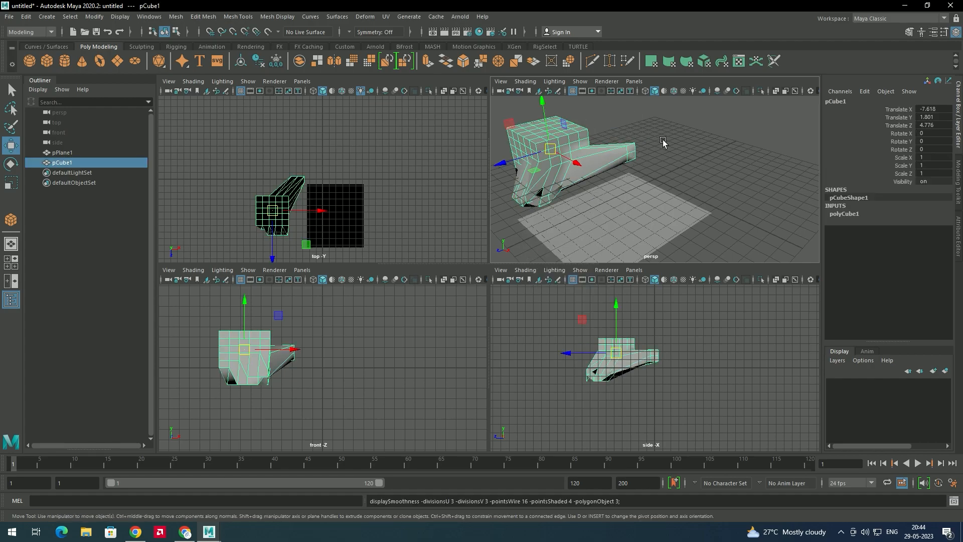
- Show the deformed cube in smooth mesh preview and clear the plane and cube from the scene
click(662, 146)
key(3)
click(574, 157)
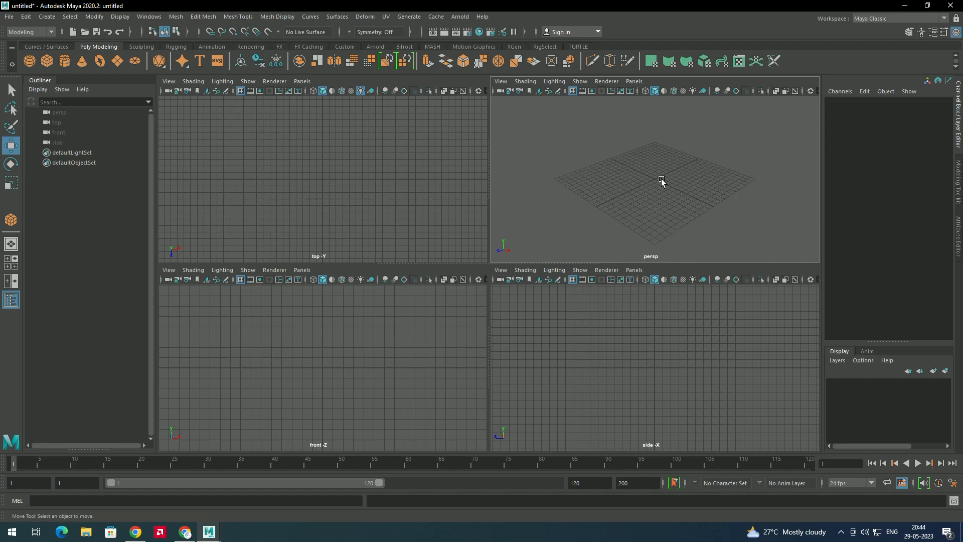
- Draw another polygon cube on the perspective grid and start the Polygon Cylinder tool
scroll(661, 176, up, 3)
click(47, 60)
drag(532, 133, 697, 203)
scroll(678, 180, up, 2)
click(65, 61)
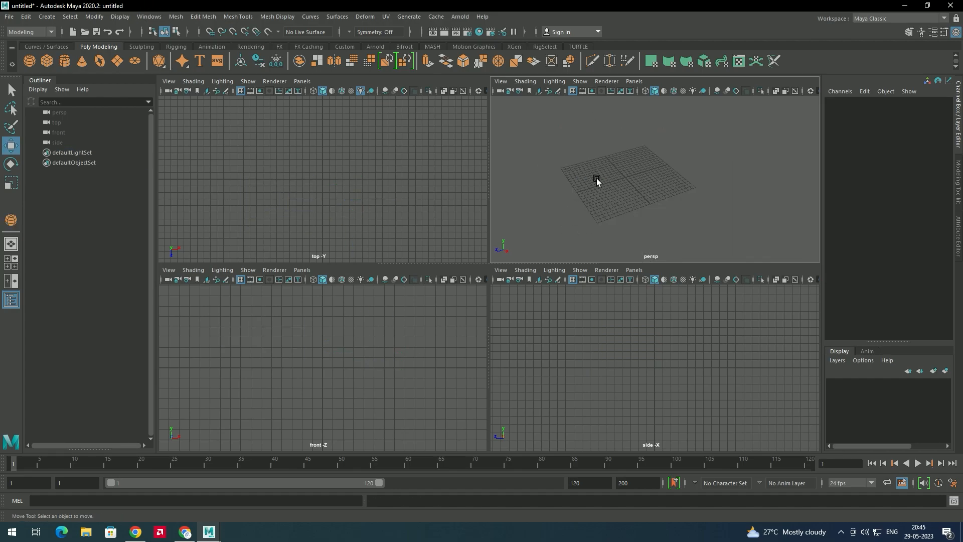
- Maximize the perspective, front and side views one after another, returning to the four-view layout each time
scroll(599, 180, up, 2)
key(space)
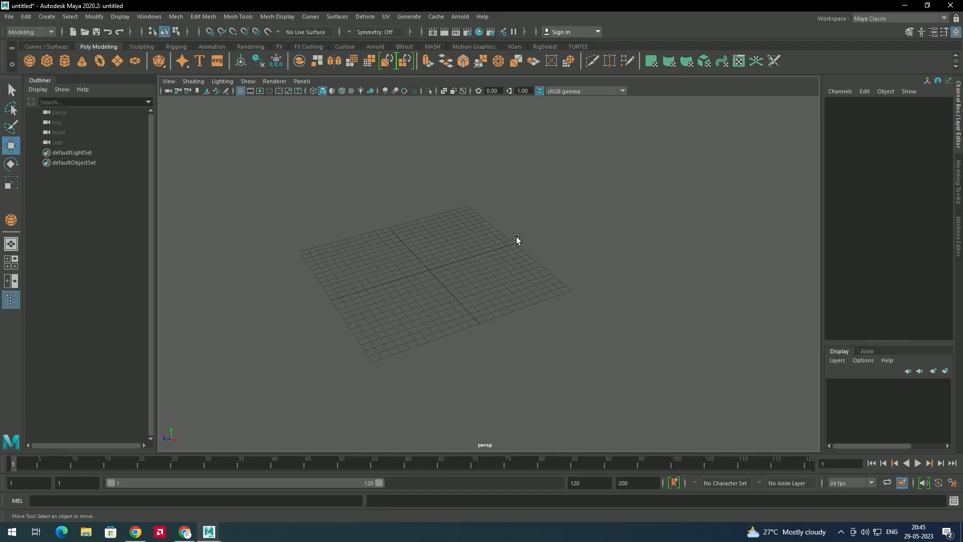
key(space)
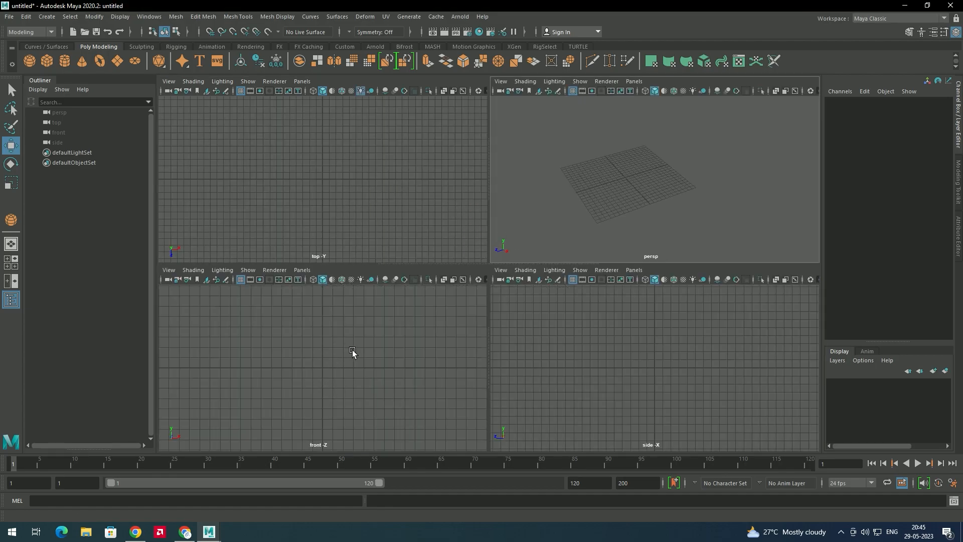
key(space)
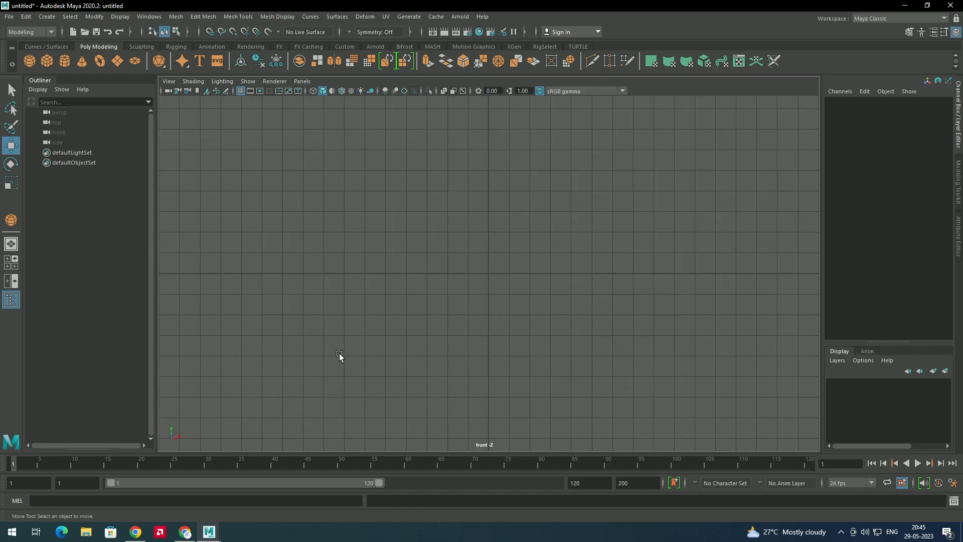
key(space)
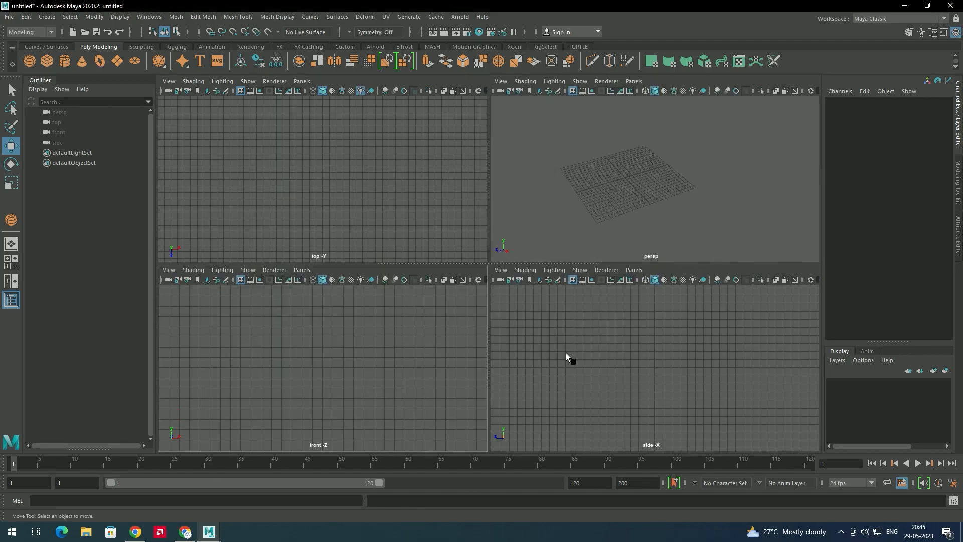
key(space)
key(space)
key(space)
key(space)
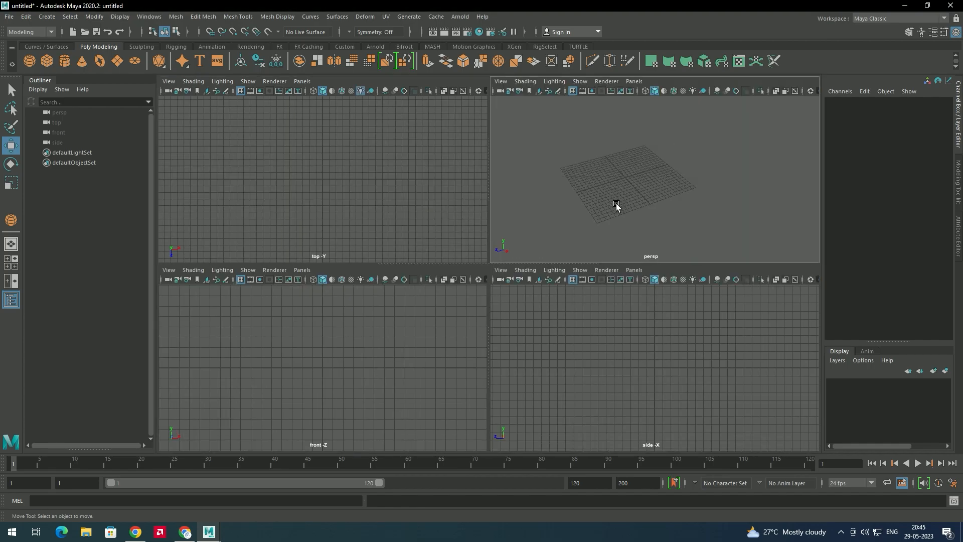
- Maximize the perspective view, toggle full screen view on and off twice, and return to the four-view layout
key(space)
alt+drag(552, 231, 434, 263)
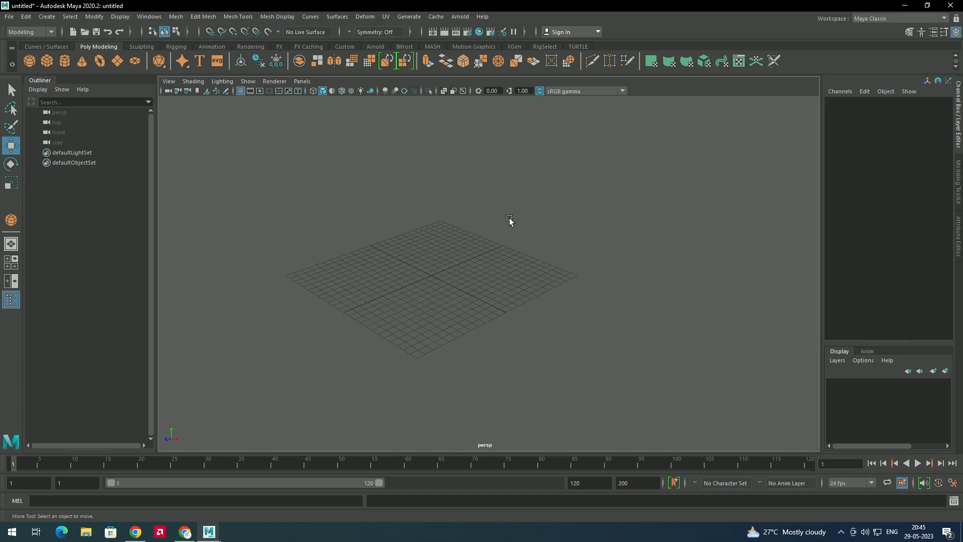
key(ctrl+space)
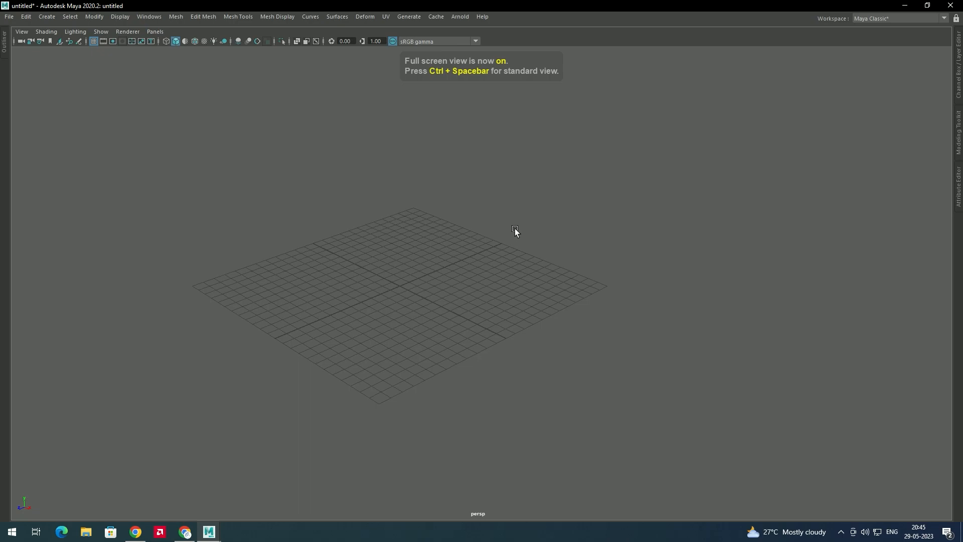
key(ctrl+space)
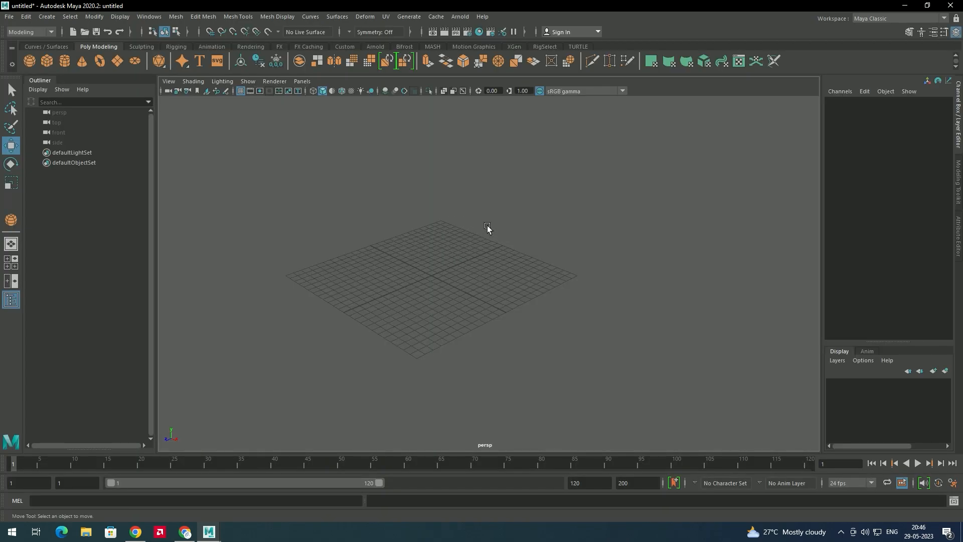
key(ctrl+space)
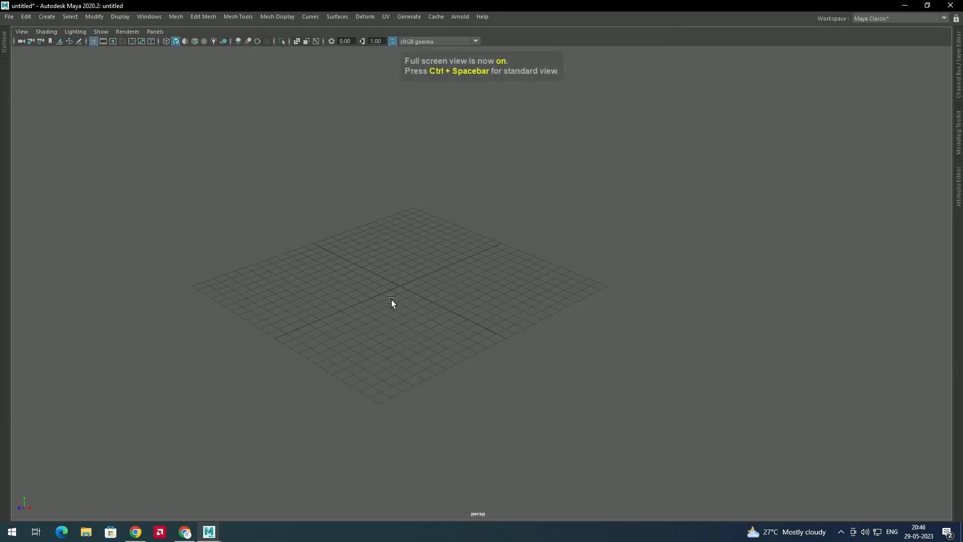
key(ctrl+space)
key(space)
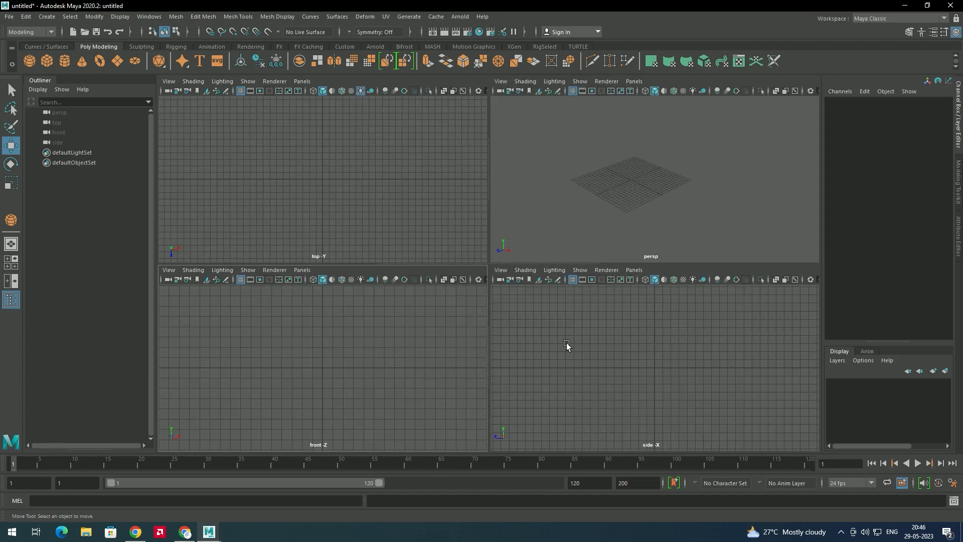
- Maximize the perspective view and examine its empty grid from closer and farther distances
key(space)
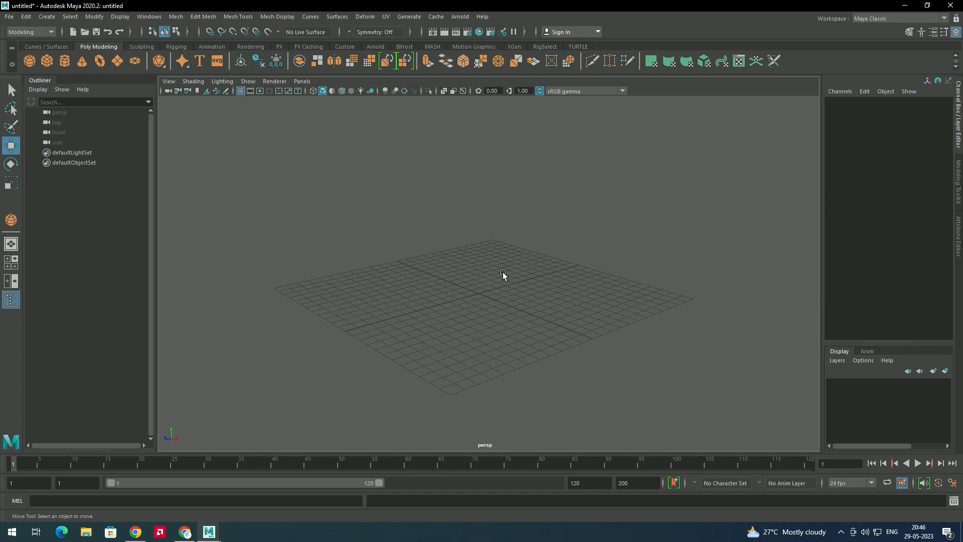
scroll(503, 272, down, 3)
scroll(502, 278, up, 5)
scroll(488, 285, down, 5)
scroll(488, 285, up, 6)
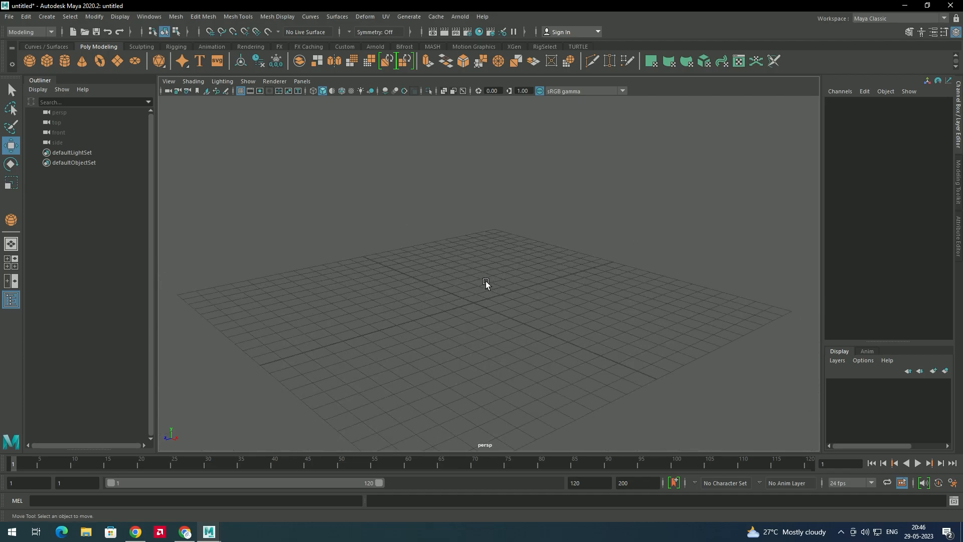
scroll(484, 268, down, 2)
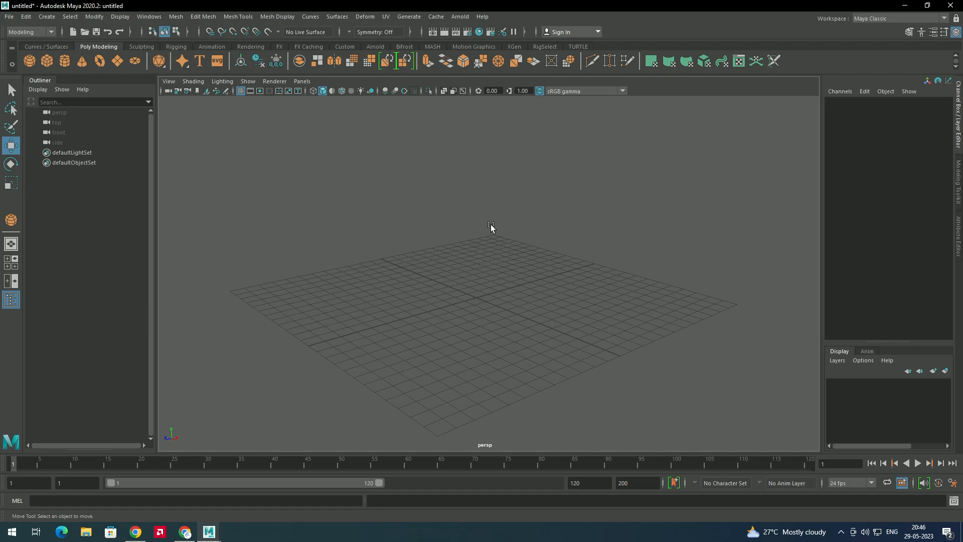
scroll(482, 280, up, 3)
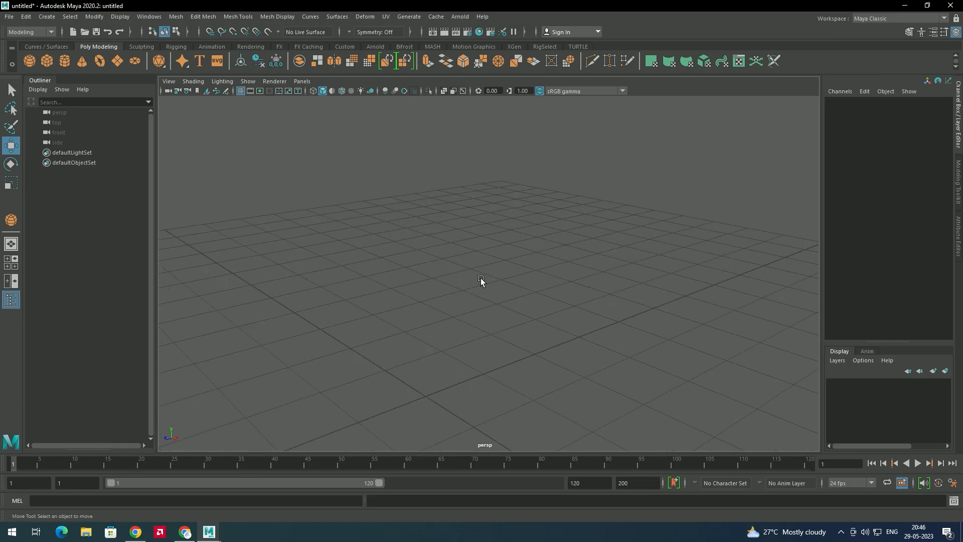
scroll(480, 278, up, 1)
scroll(480, 278, down, 2)
scroll(480, 278, up, 2)
- Draw a polygon sphere near the centre of the perspective grid
click(29, 61)
drag(485, 311, 543, 314)
scroll(544, 315, up, 3)
- Switch the sphere to vertex editing and select vertices on its upper half for a close-up
right_drag(550, 255, 506, 254)
drag(540, 249, 553, 261)
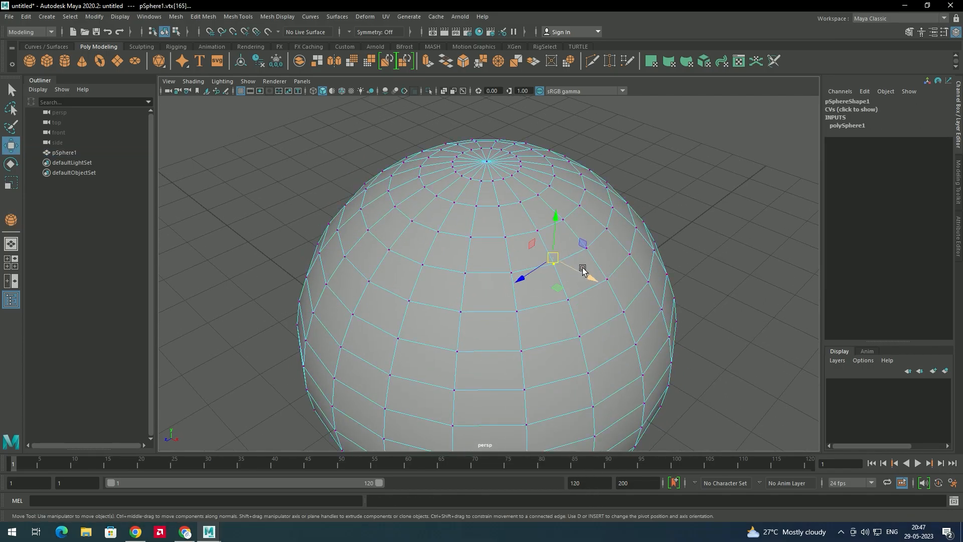
middle_drag(600, 273, 561, 254)
key(ctrl+z)
key(f)
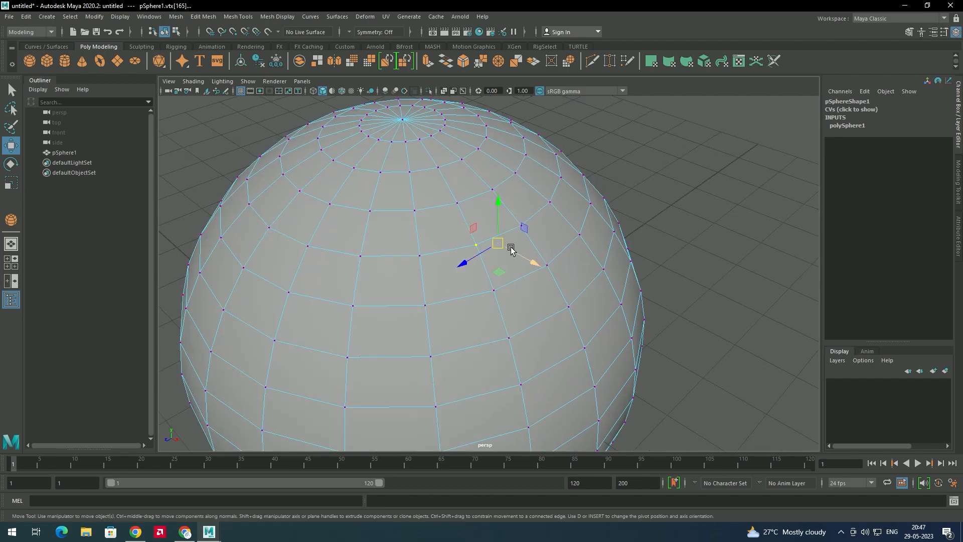
- Examine the sphere's mesh around the selected vertices by repeatedly zooming in and out
scroll(510, 249, up, 4)
scroll(510, 249, down, 2)
scroll(510, 254, up, 2)
scroll(510, 253, down, 3)
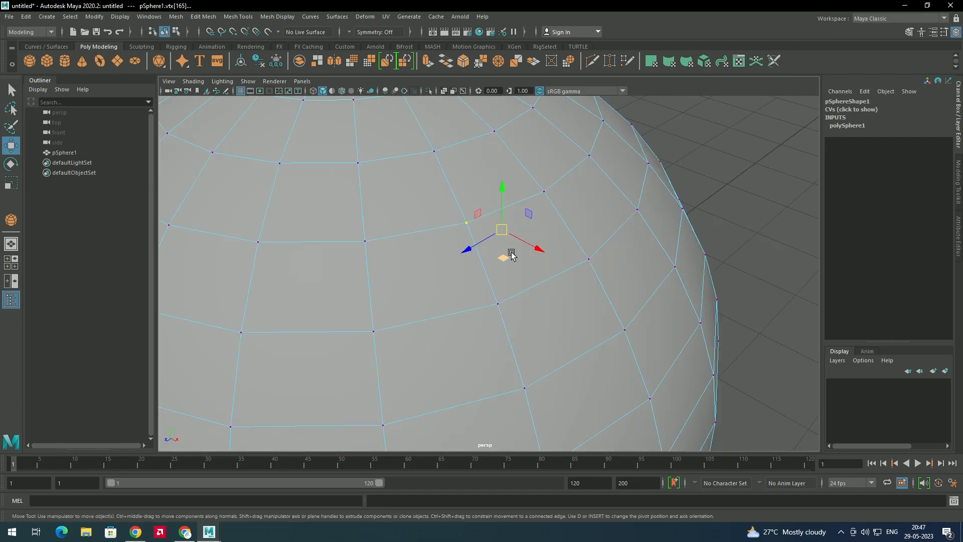
scroll(517, 250, down, 2)
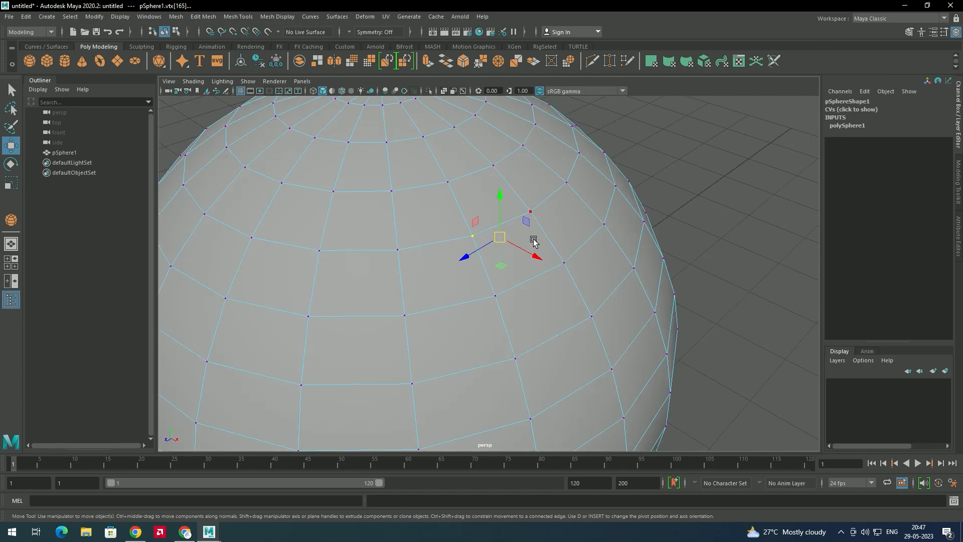
scroll(575, 221, up, 1)
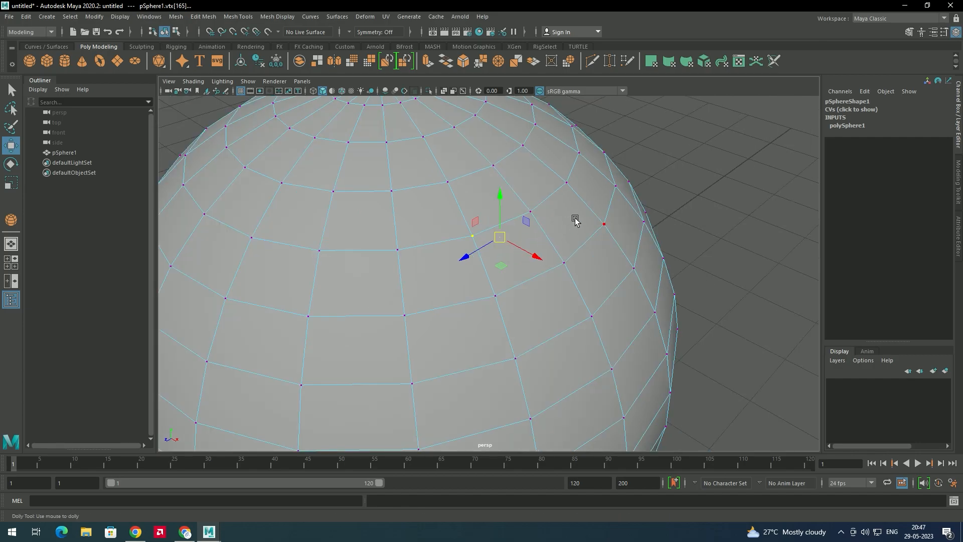
scroll(575, 220, down, 2)
scroll(568, 213, up, 2)
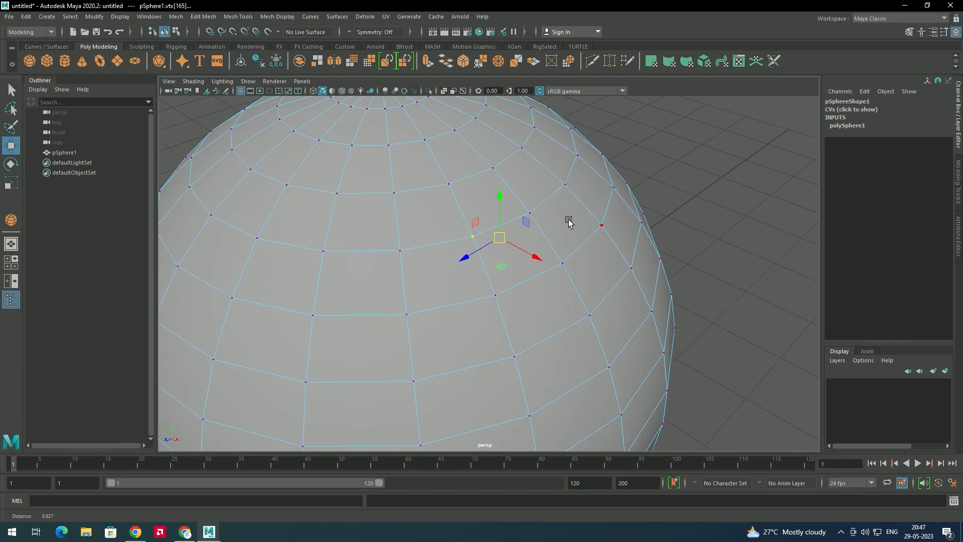
scroll(564, 233, up, 2)
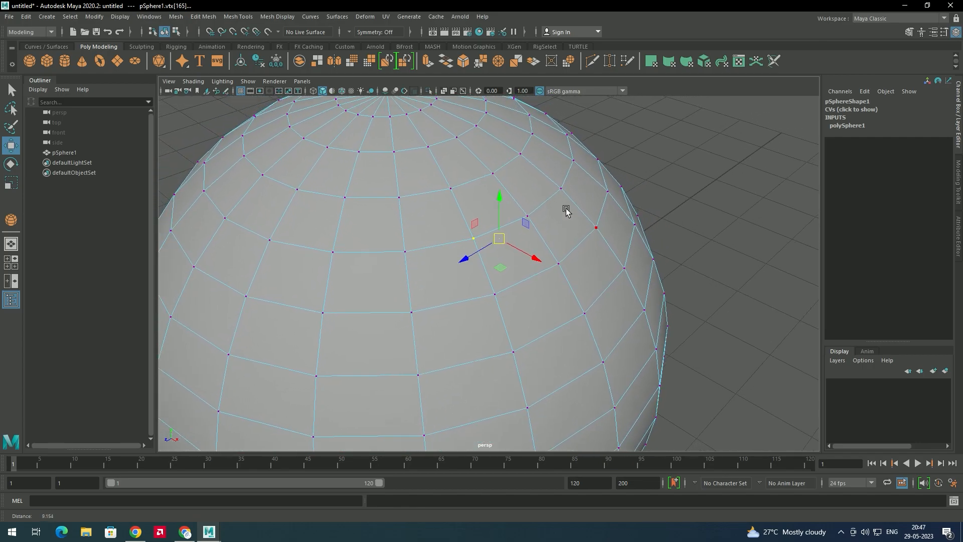
scroll(566, 236, down, 1)
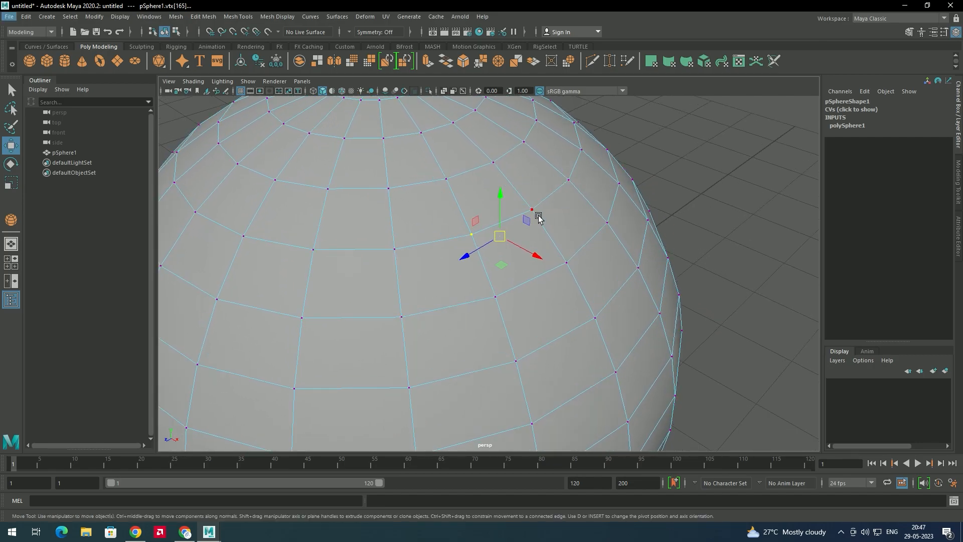
scroll(525, 203, down, 2)
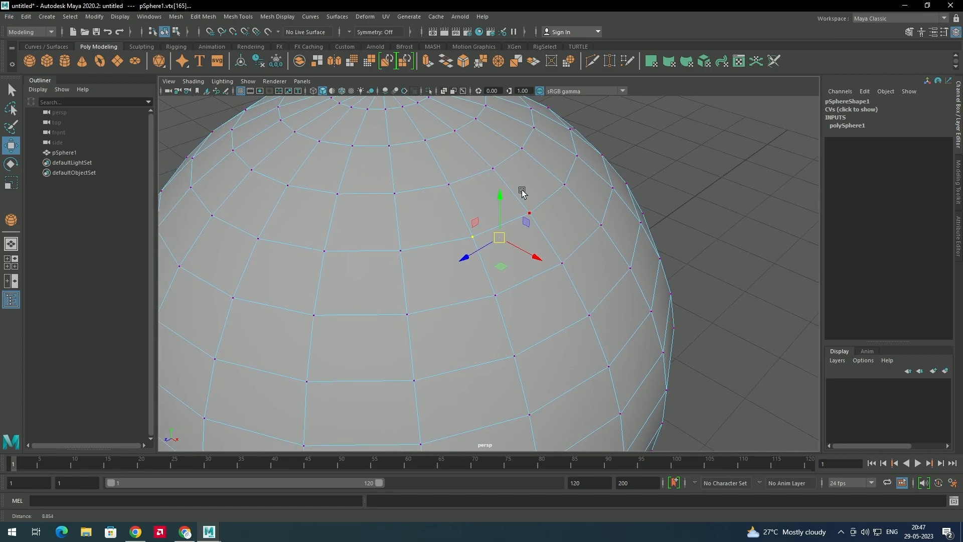
scroll(519, 202, up, 2)
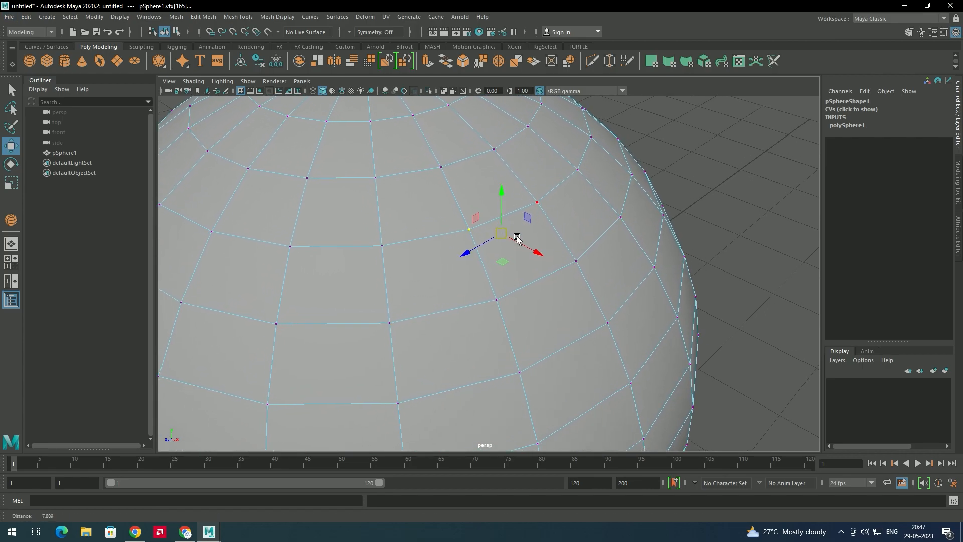
scroll(519, 200, down, 2)
scroll(519, 199, down, 2)
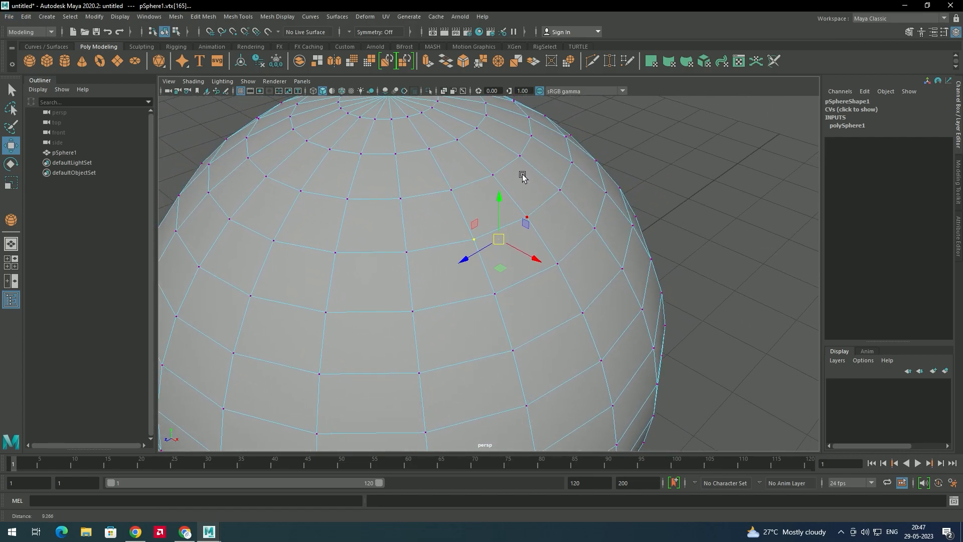
scroll(524, 187, up, 4)
scroll(522, 209, down, 8)
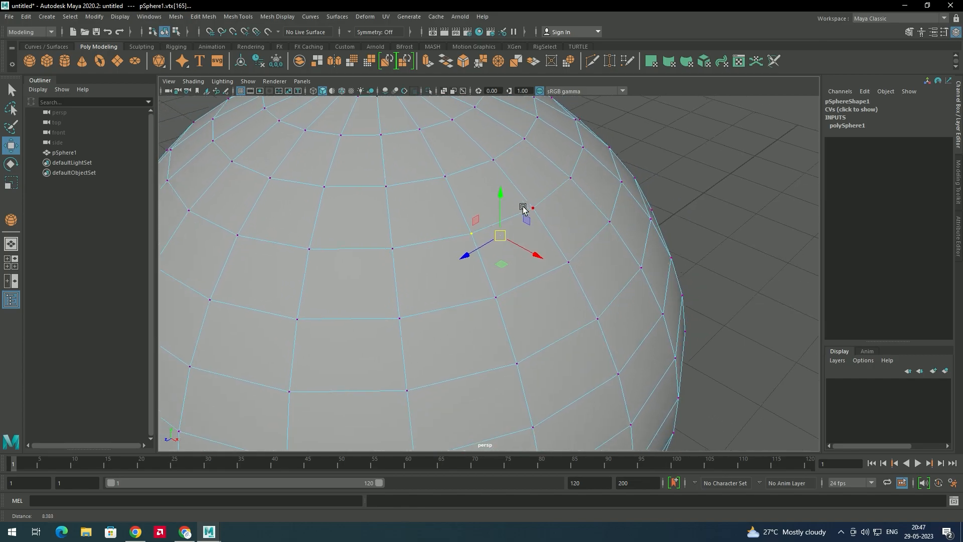
- Return the sphere to object mode and leave it deselected with the whole object in view
key(F8)
scroll(501, 248, up, 3)
scroll(492, 272, down, 2)
scroll(490, 275, up, 3)
scroll(473, 279, down, 4)
scroll(468, 279, up, 7)
middle_drag(457, 278, 480, 228)
key(ctrl+z)
key(ctrl+z)
scroll(493, 232, down, 7)
scroll(548, 256, up, 2)
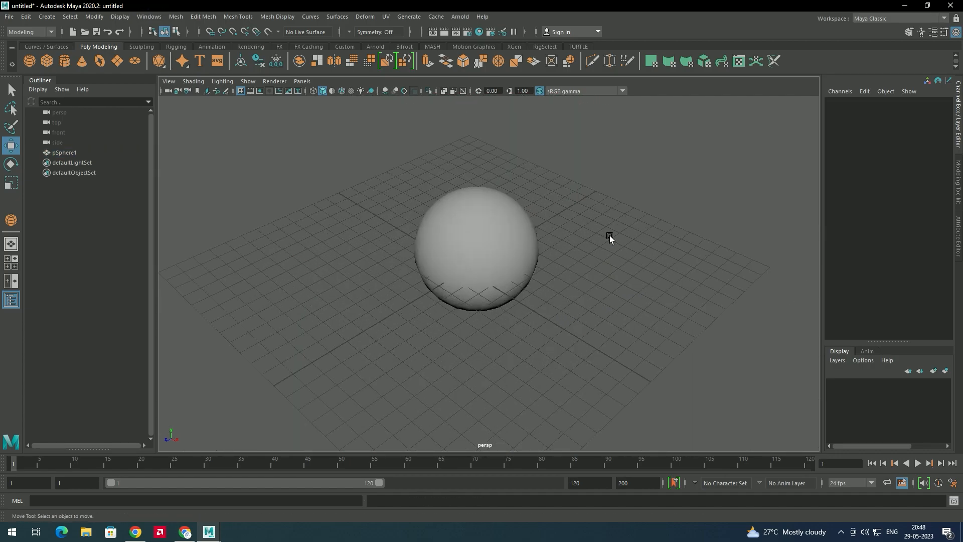
- Draw a polygon cone beside the grid and a polygon plane behind the sphere, and clear the selection
alt+middle_drag(613, 236, 642, 242)
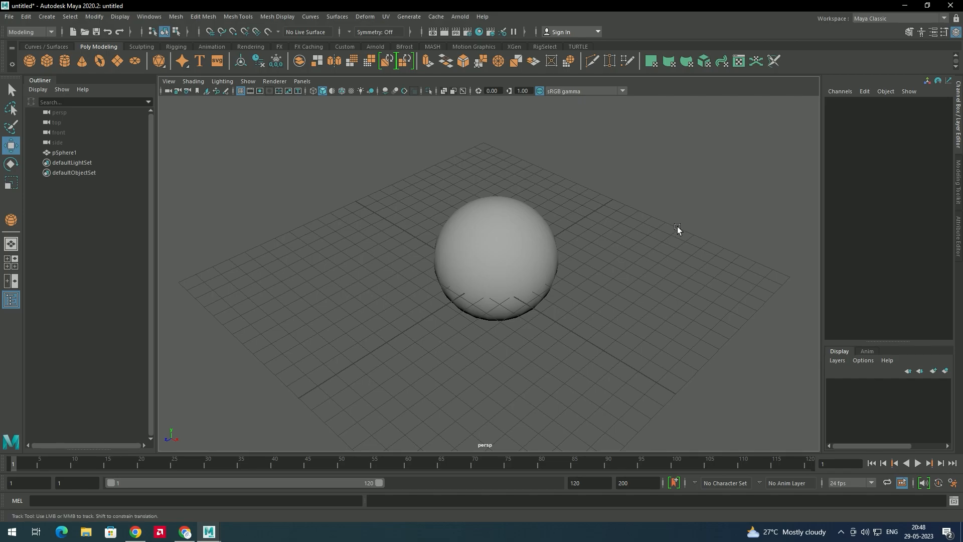
alt+middle_drag(677, 227, 700, 214)
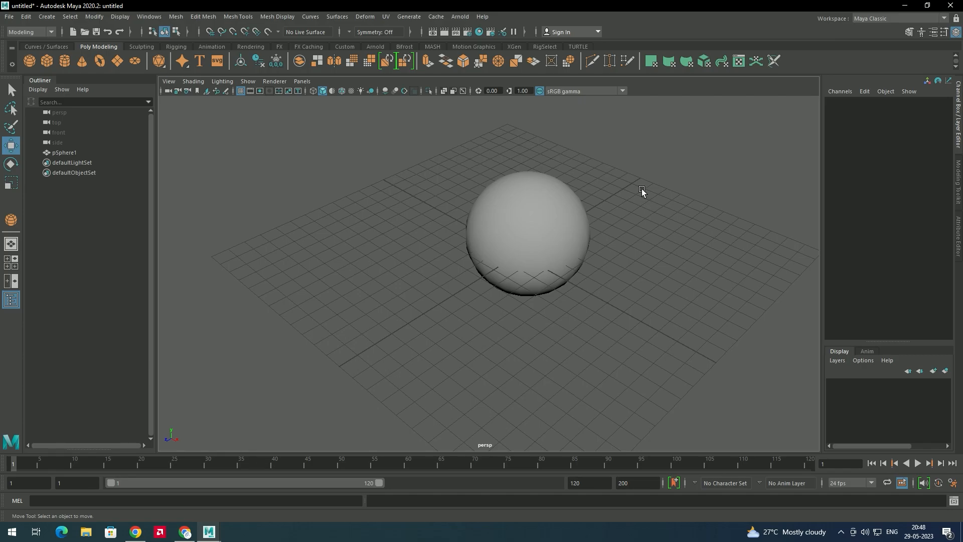
mouse_move(654, 167)
alt+middle_down()
mouse_move(645, 209)
mouse_move(680, 163)
mouse_move(668, 173)
mouse_move(664, 122)
mouse_move(690, 245)
mouse_move(576, 181)
mouse_move(641, 179)
alt+middle_up()
scroll(655, 193, down, 5)
scroll(528, 263, up, 2)
click(81, 61)
drag(323, 245, 324, 178)
click(117, 60)
drag(522, 165, 523, 212)
click(639, 154)
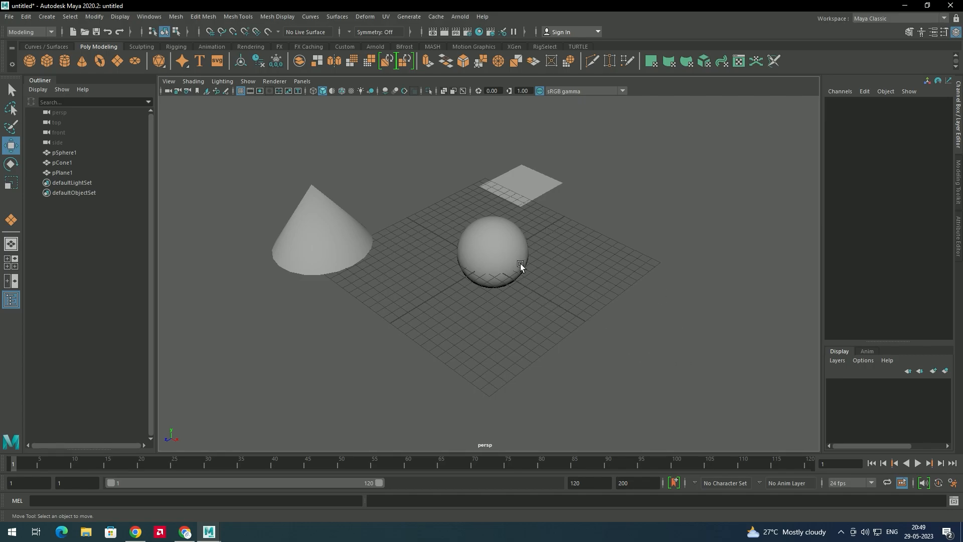
- Select the plane, frame it in the perspective view, and clear the selection
click(526, 190)
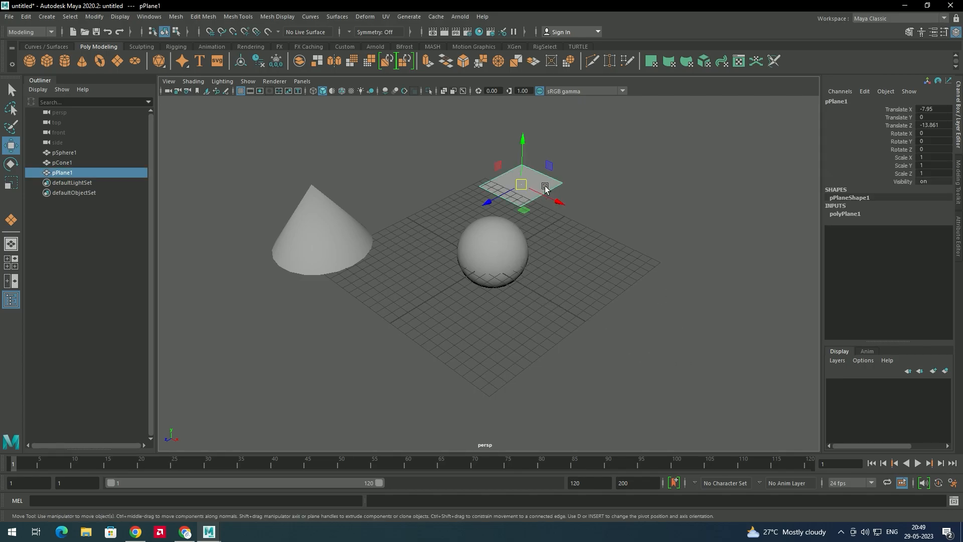
key(f)
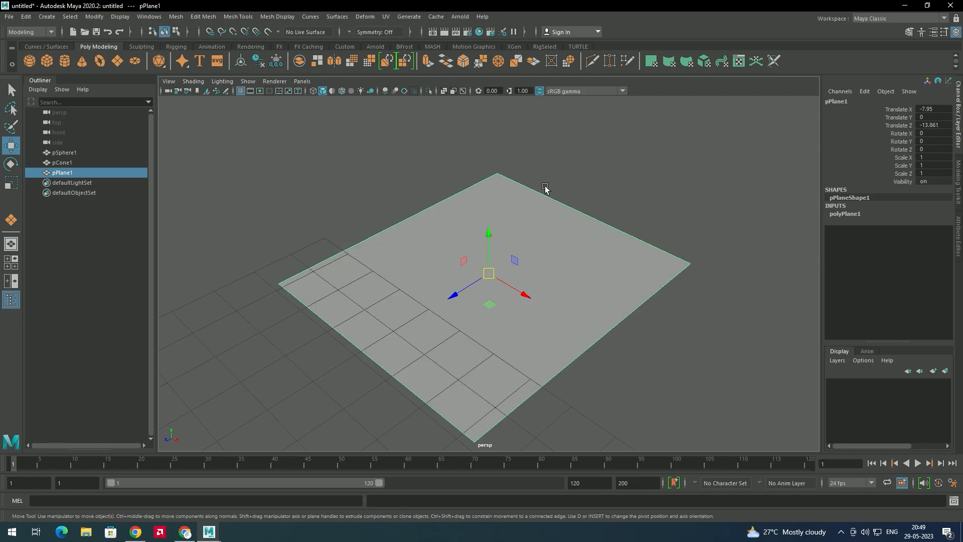
scroll(545, 190, down, 6)
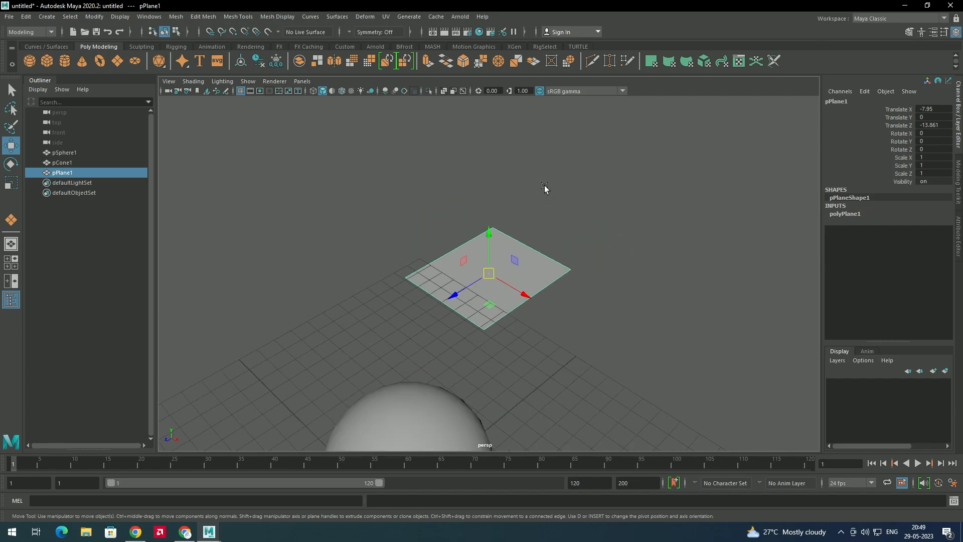
scroll(519, 284, up, 3)
click(545, 285)
click(499, 271)
click(561, 264)
scroll(526, 301, up, 2)
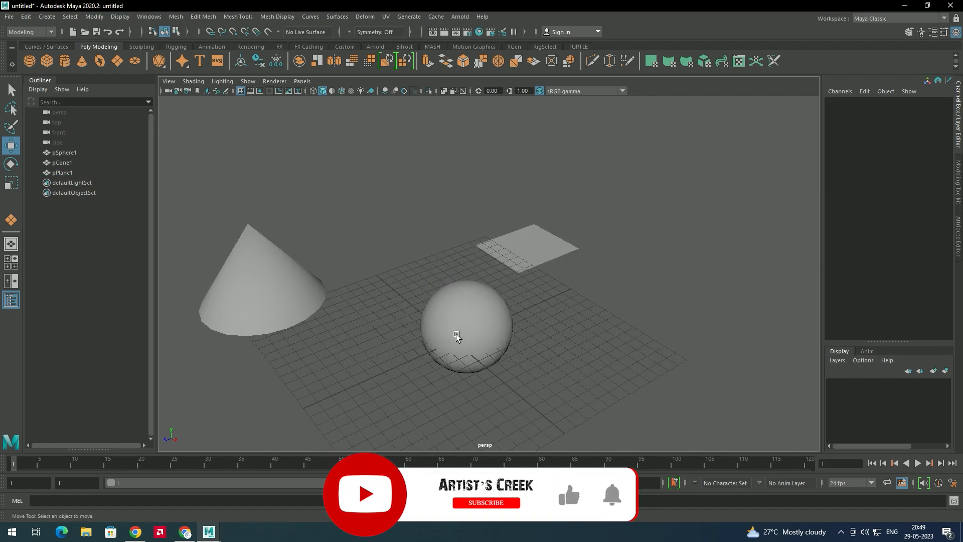
- Select the cone and frame it in the view, then deselect it and frame the whole scene
click(277, 271)
key(f)
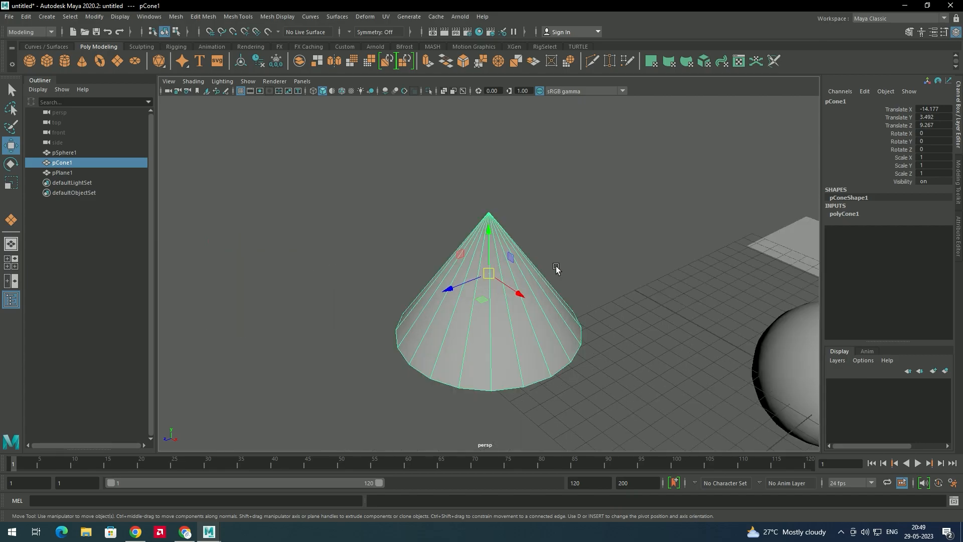
click(572, 271)
key(f)
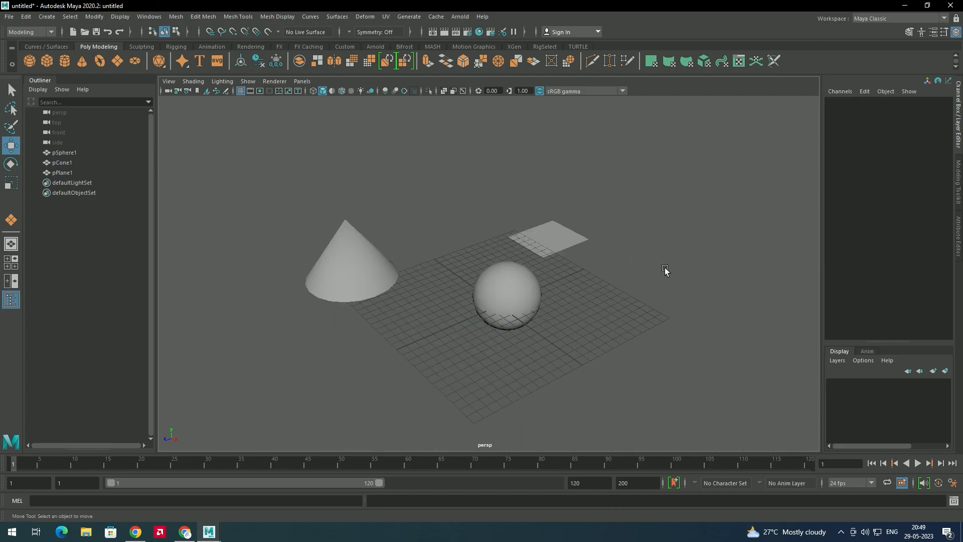
scroll(620, 256, up, 3)
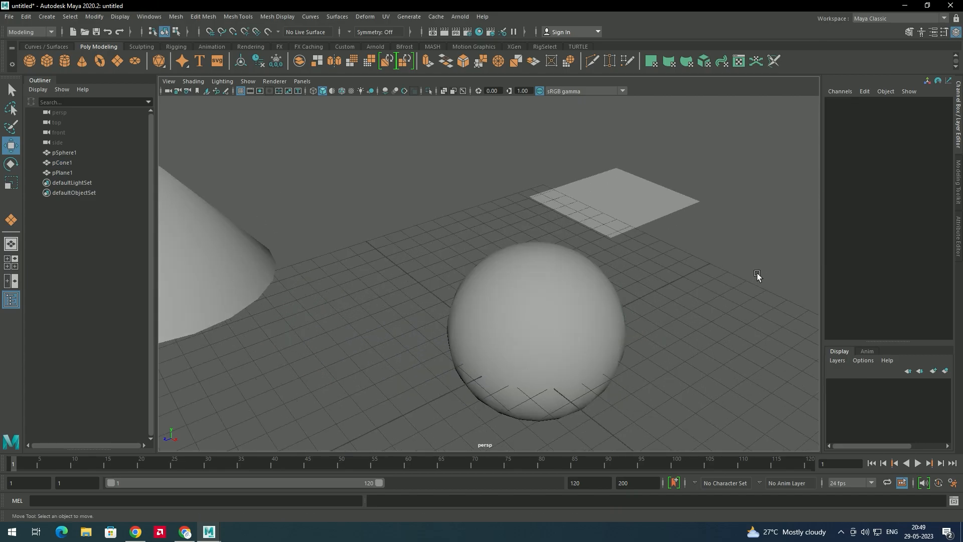
key(f)
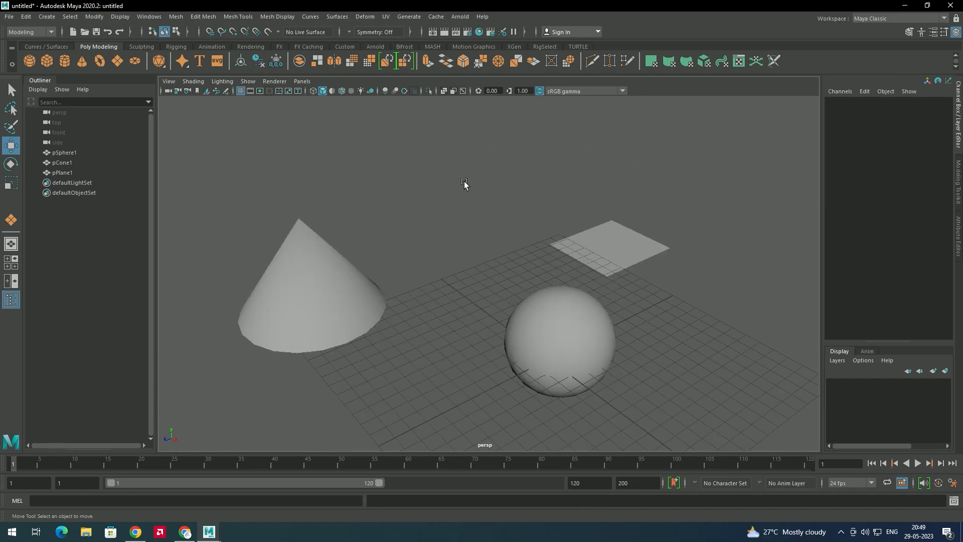
scroll(466, 220, down, 4)
scroll(464, 231, down, 3)
- Move the cone along its Z axis far away from the sphere and grid, and deselect it
click(455, 277)
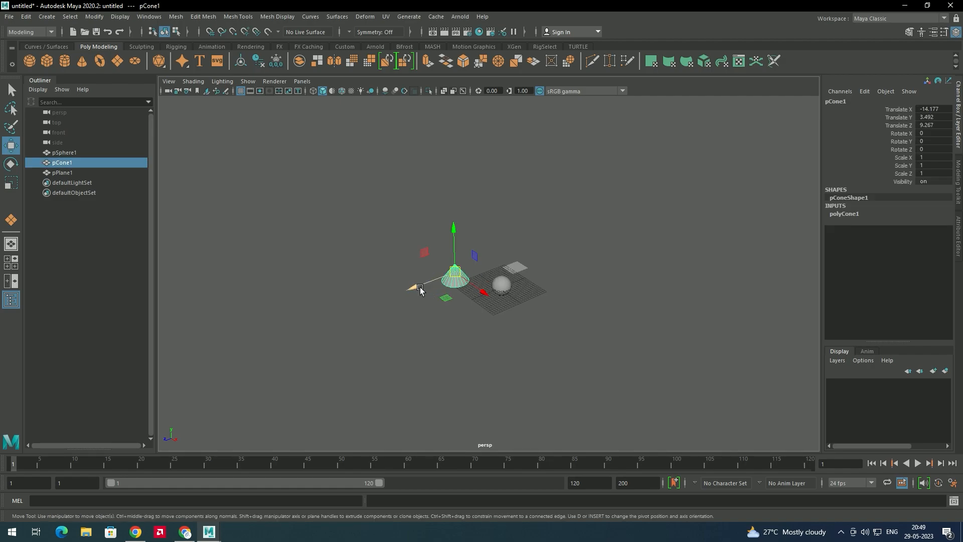
drag(415, 285, 323, 337)
click(652, 281)
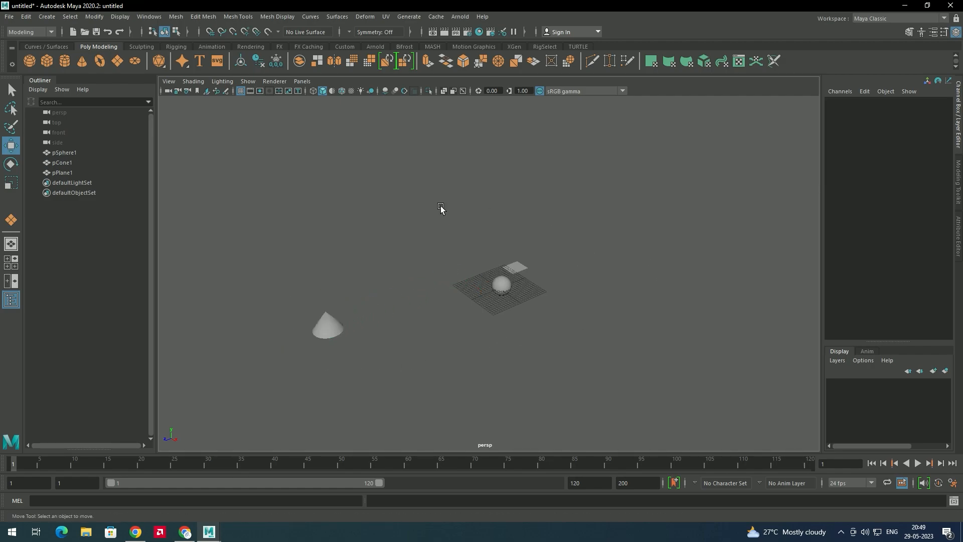
scroll(715, 279, up, 3)
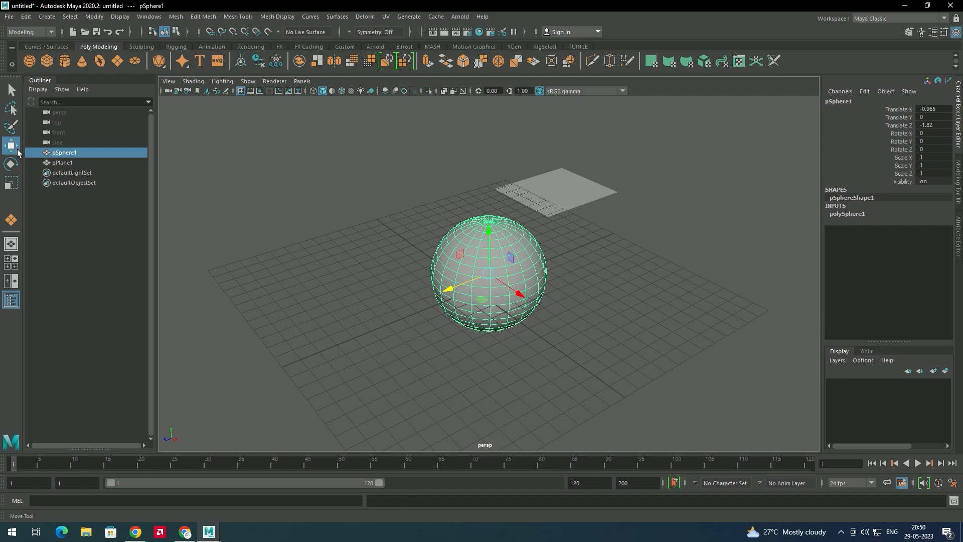
- Show the Rotate, Scale and Move manipulators on the selected sphere one after another
click(11, 165)
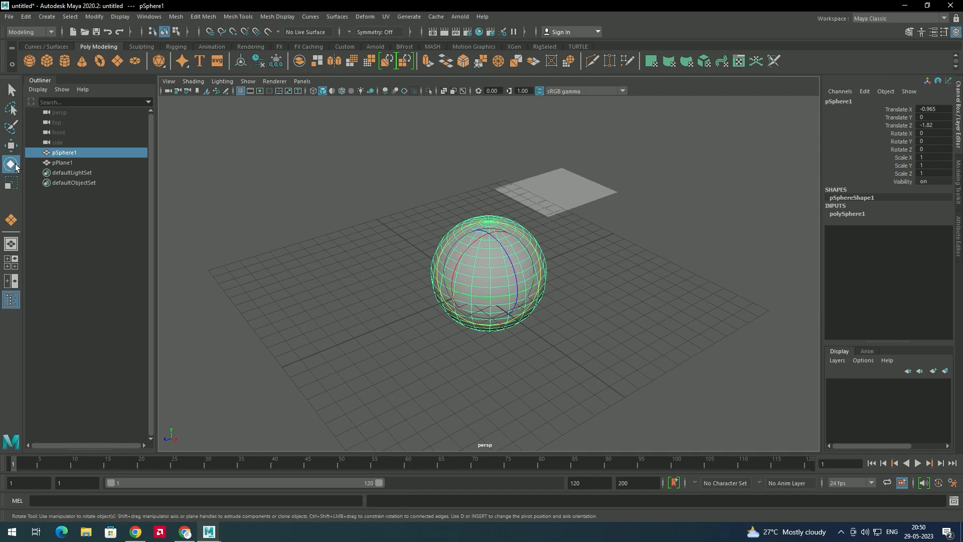
click(13, 185)
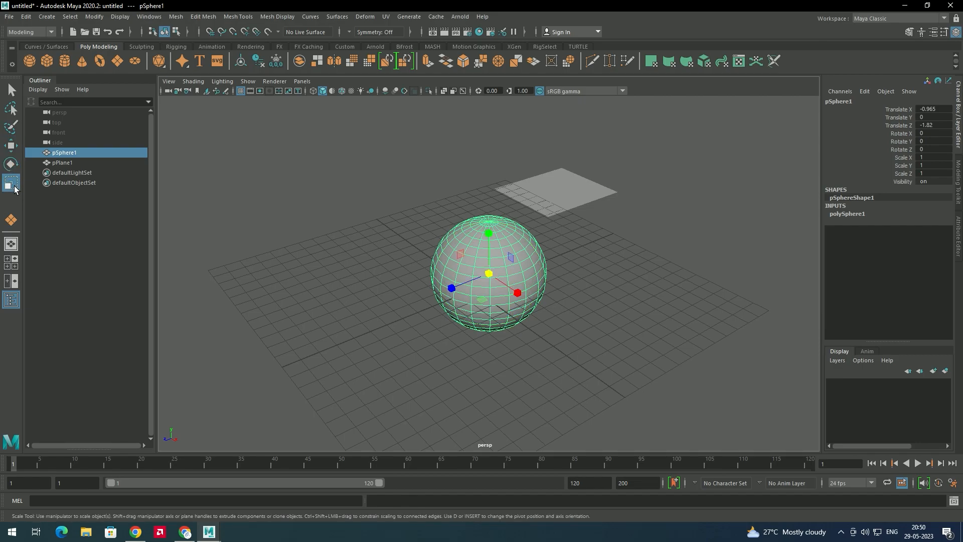
click(11, 145)
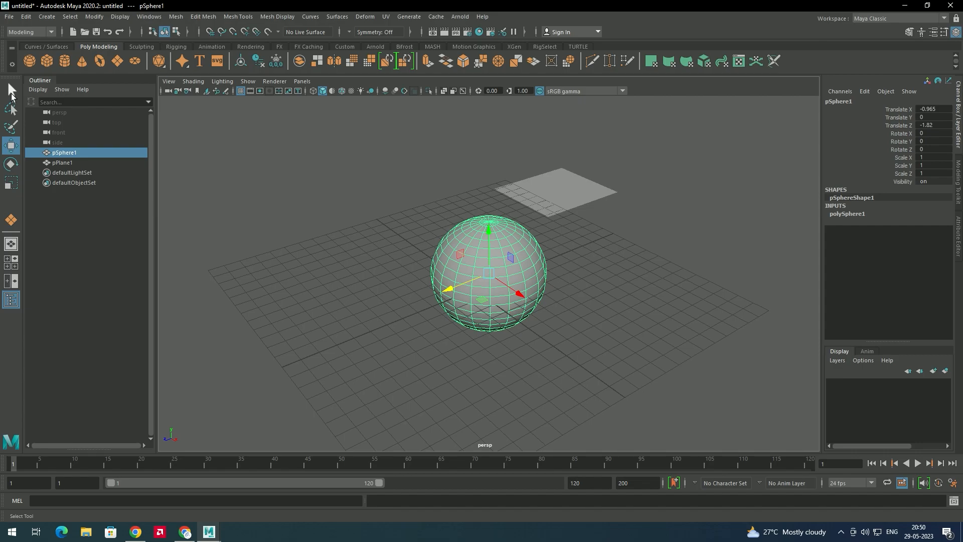
- Activate the Select tool and alternate the selection between the plane and the sphere, ending on the sphere
click(11, 92)
click(582, 188)
click(462, 253)
click(541, 213)
click(487, 267)
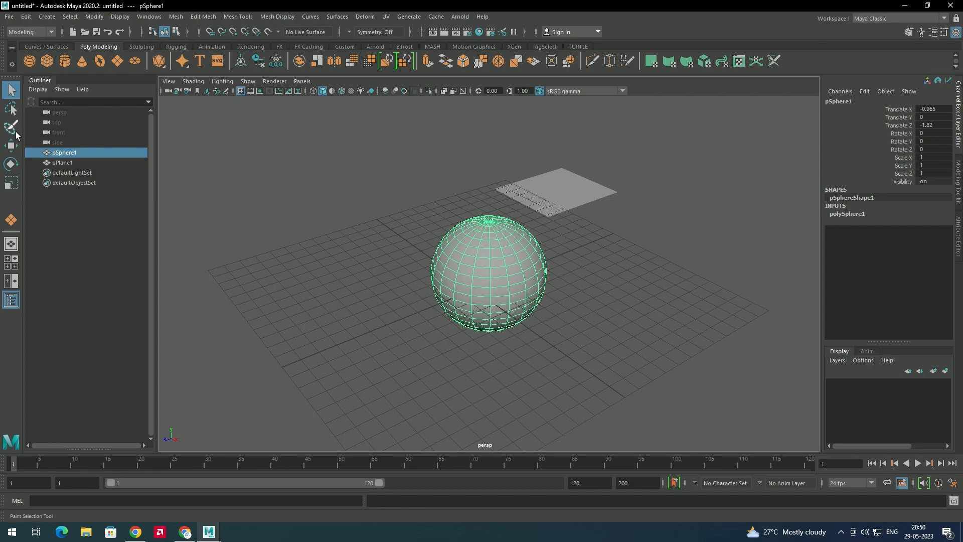
- Deselect the sphere, activate the Move tool and select the sphere again
click(321, 208)
key(w)
click(494, 283)
- Examine the selected sphere and its Move manipulator at close and distant zoom levels in the perspective view
scroll(507, 280, up, 5)
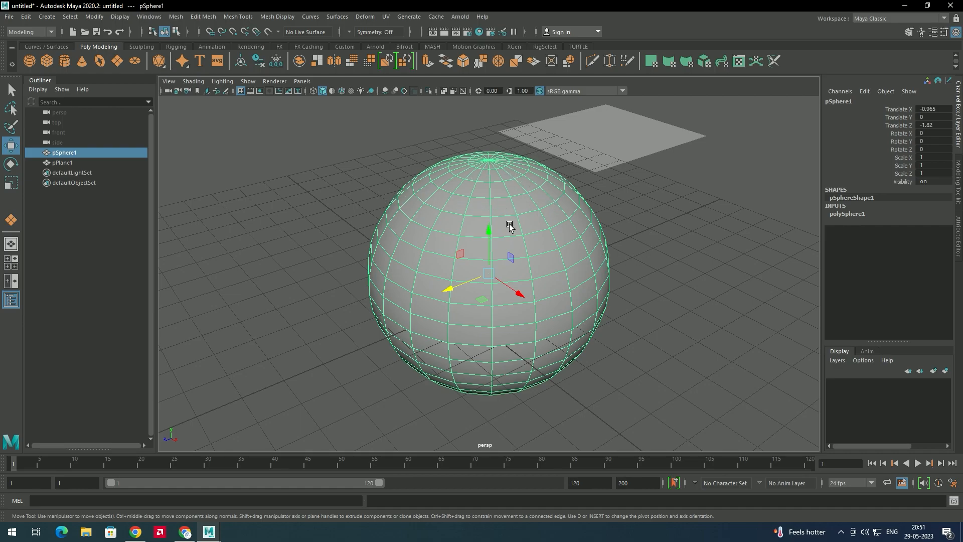
scroll(509, 227, down, 3)
scroll(551, 214, up, 1)
scroll(495, 221, up, 1)
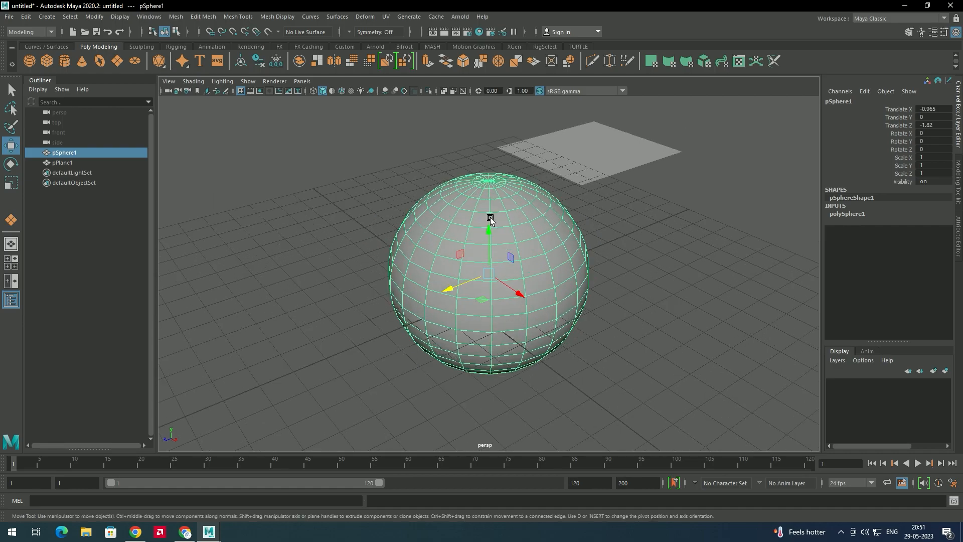
scroll(492, 220, down, 6)
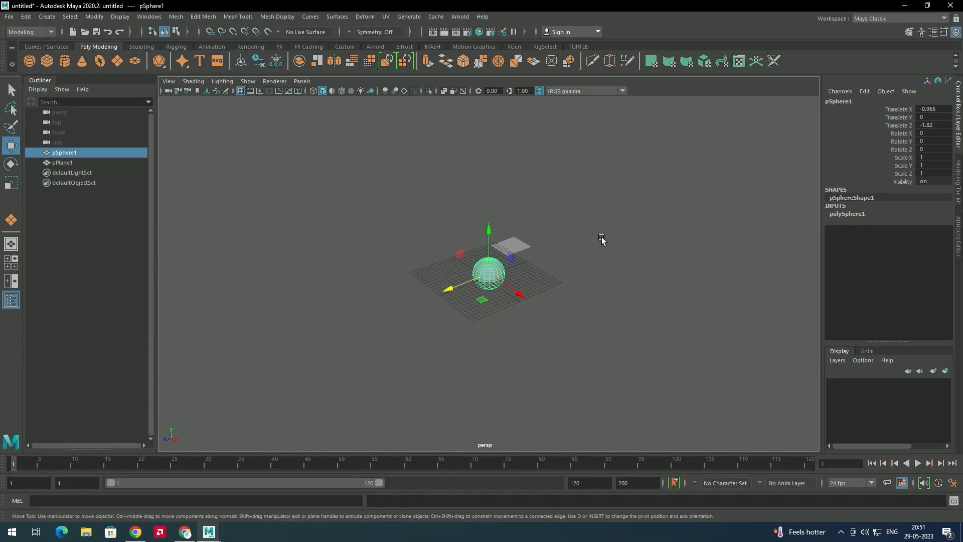
scroll(602, 240, up, 5)
scroll(593, 254, up, 4)
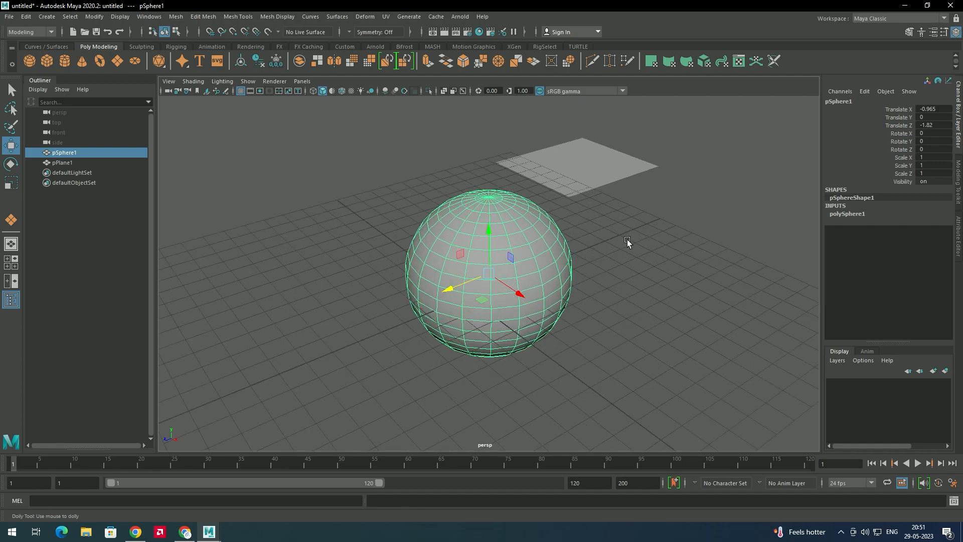
scroll(602, 255, down, 4)
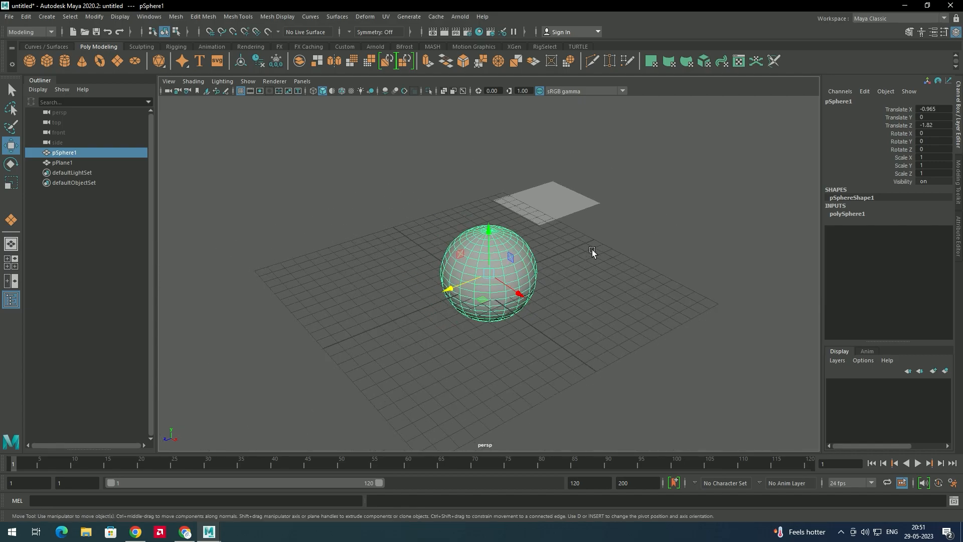
scroll(592, 251, up, 5)
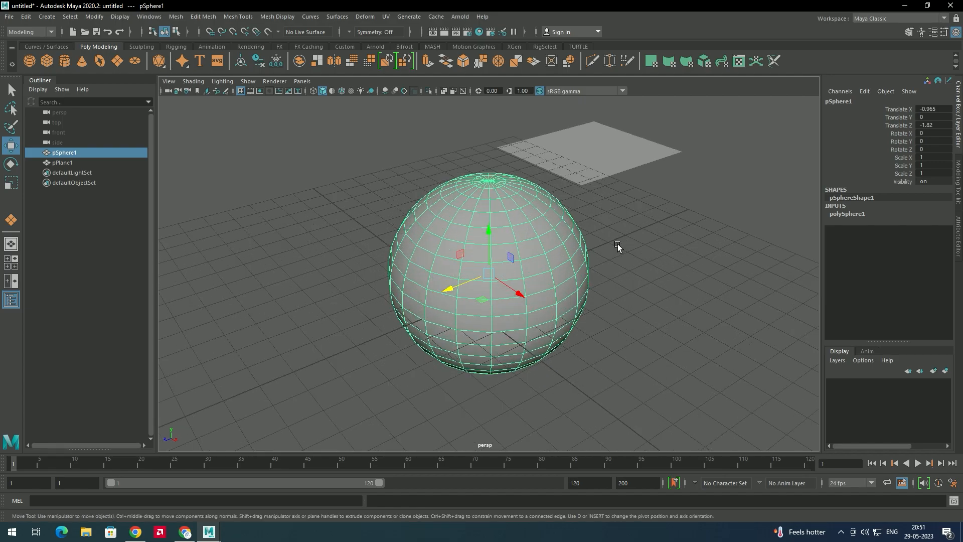
scroll(643, 235, down, 5)
scroll(638, 236, up, 3)
- Deselect and reselect the sphere twice with the Move tool, viewing it closer and farther away
click(594, 262)
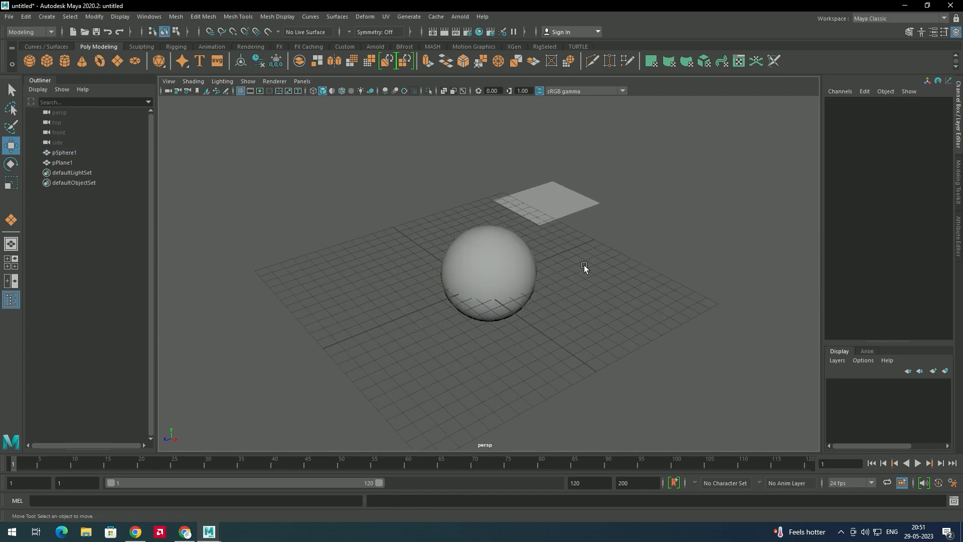
click(513, 257)
scroll(512, 255, up, 2)
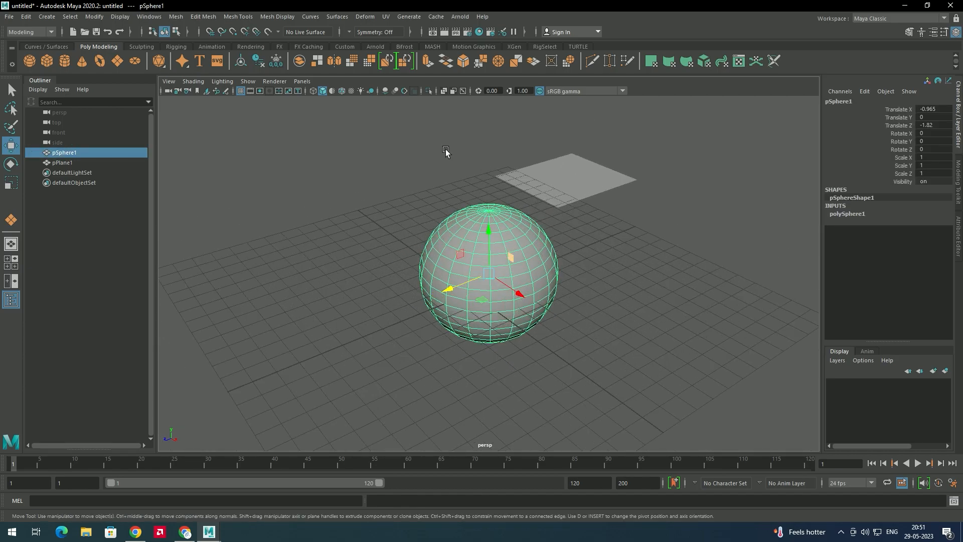
click(616, 234)
click(513, 266)
scroll(502, 249, down, 2)
scroll(513, 251, up, 3)
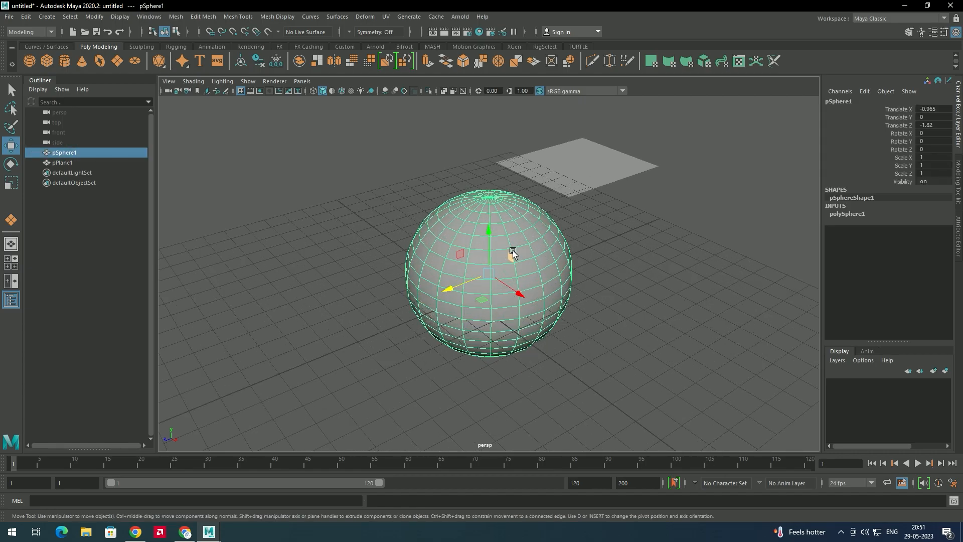
scroll(513, 251, down, 4)
scroll(556, 242, up, 5)
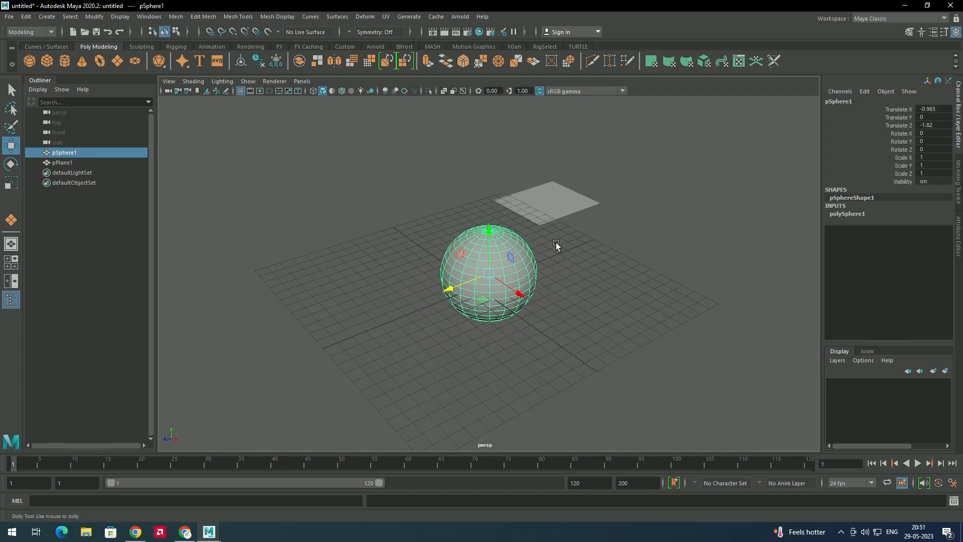
- Expand the sphere's polySphere1 inputs and raise Subdivisions Axis and Subdivisions Height together to 50
alt+drag(573, 257, 598, 276)
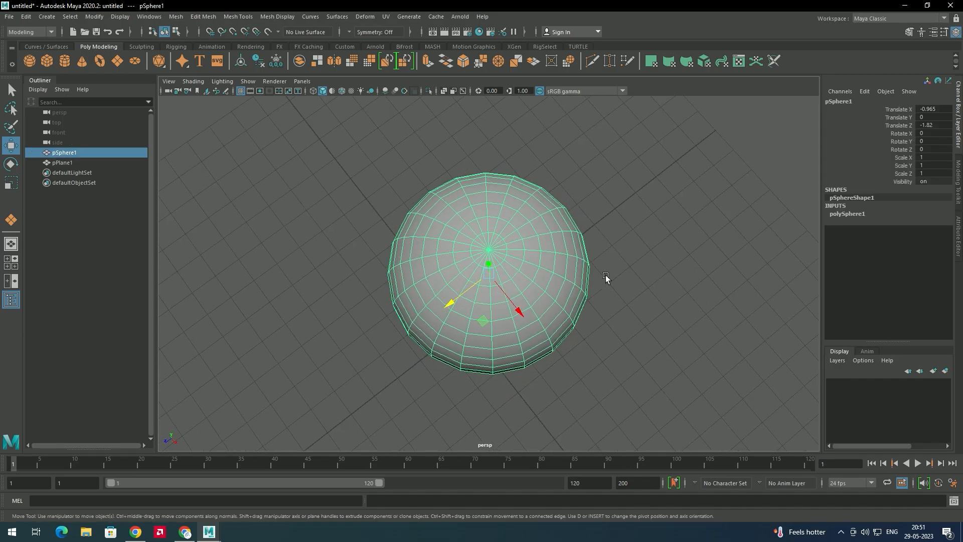
click(843, 214)
drag(893, 229, 893, 237)
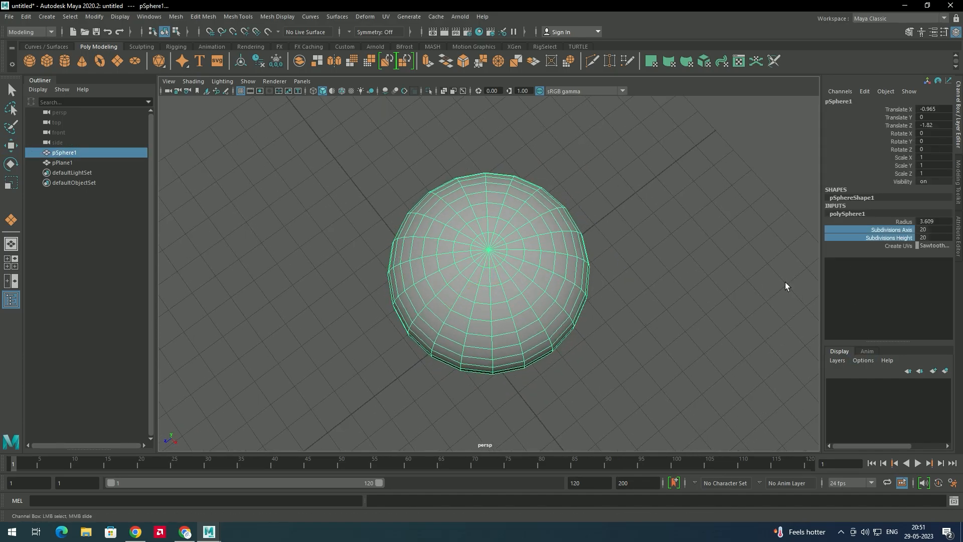
middle_drag(423, 261, 601, 276)
mouse_move(628, 248)
alt+mouse_down()
mouse_move(623, 267)
mouse_move(616, 256)
alt+mouse_up()
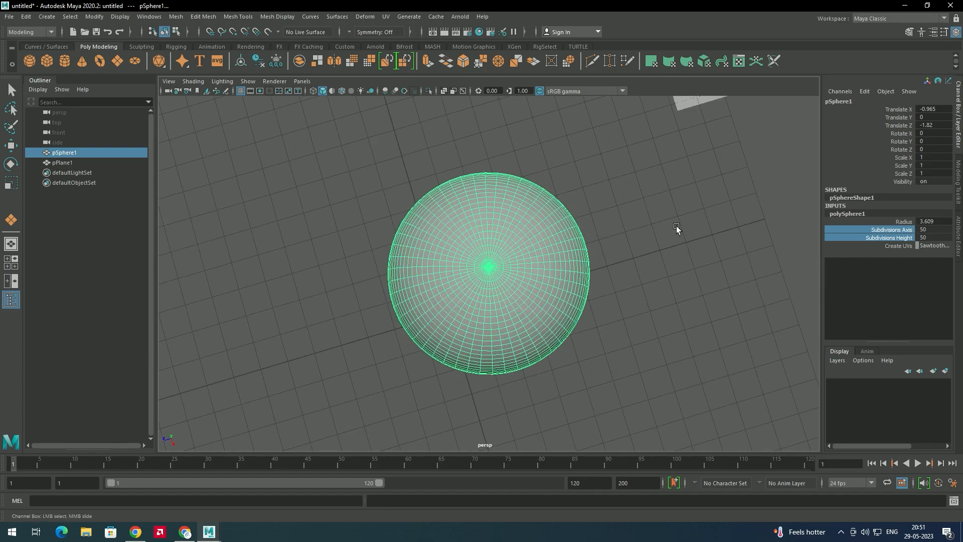
- Lower both subdivision values for a coarser sphere mesh, reactivate the Move tool and frame the whole scene
middle_drag(711, 217, 516, 254)
alt+drag(523, 337, 571, 255)
key(w)
key(a)
scroll(573, 263, down, 4)
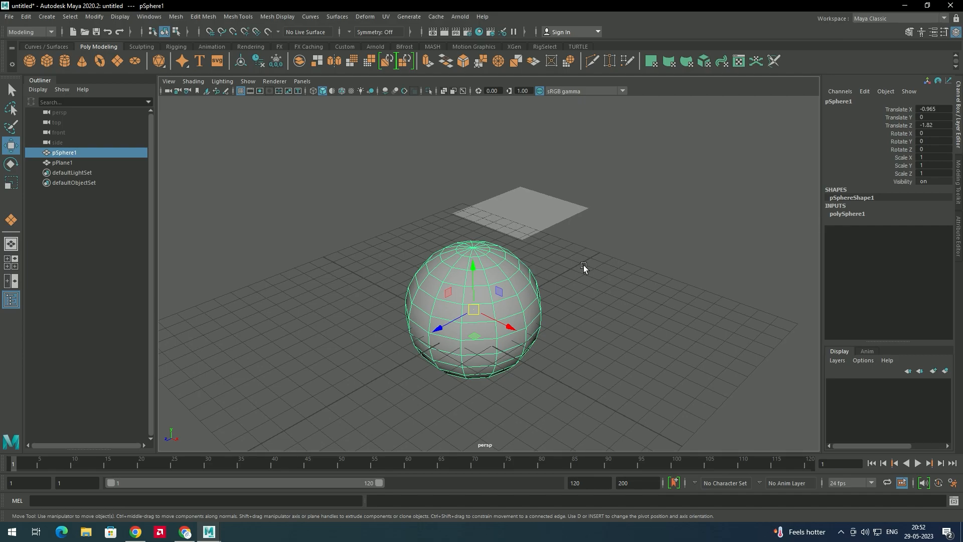
scroll(583, 265, up, 1)
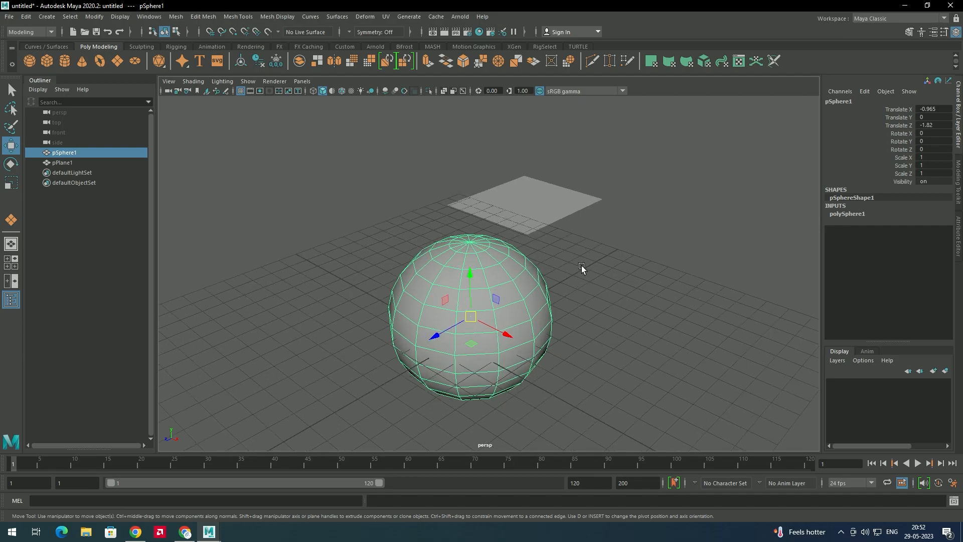
- Toggle the sphere's selection off and on several times, inspecting its coarser mesh at different zoom levels
click(628, 250)
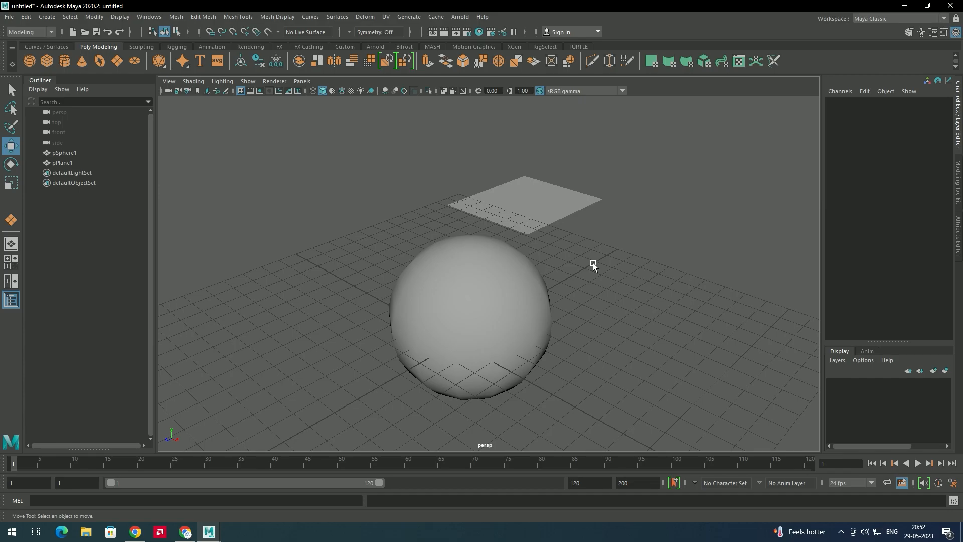
click(452, 304)
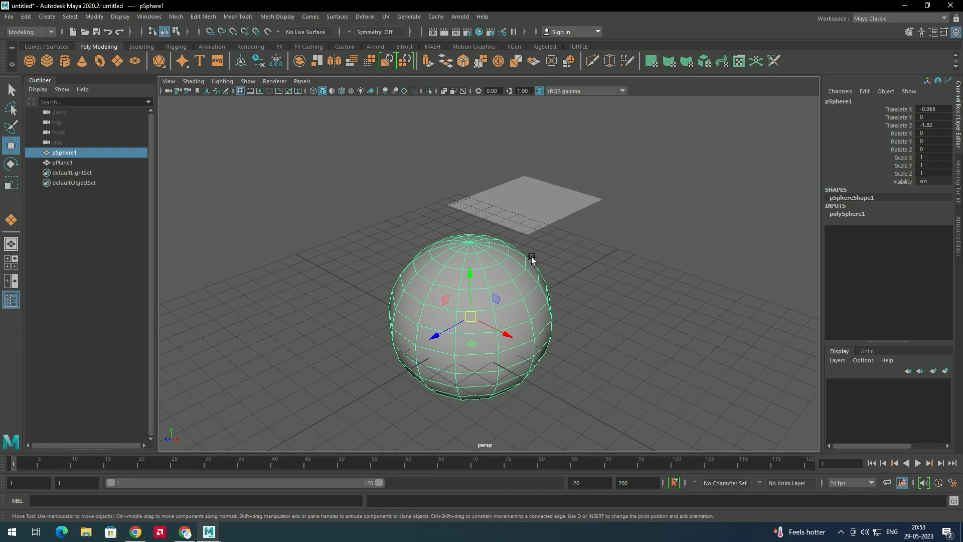
scroll(528, 257, up, 3)
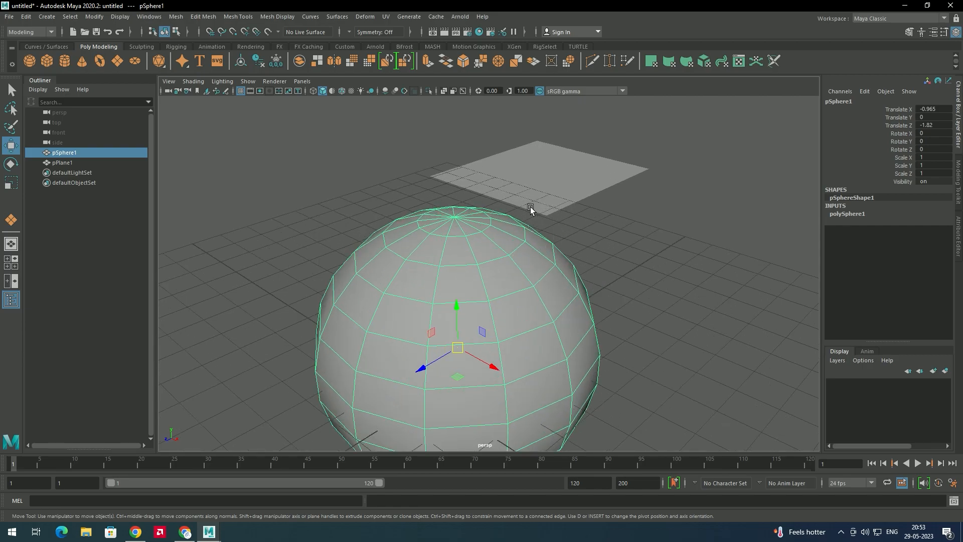
scroll(529, 208, down, 1)
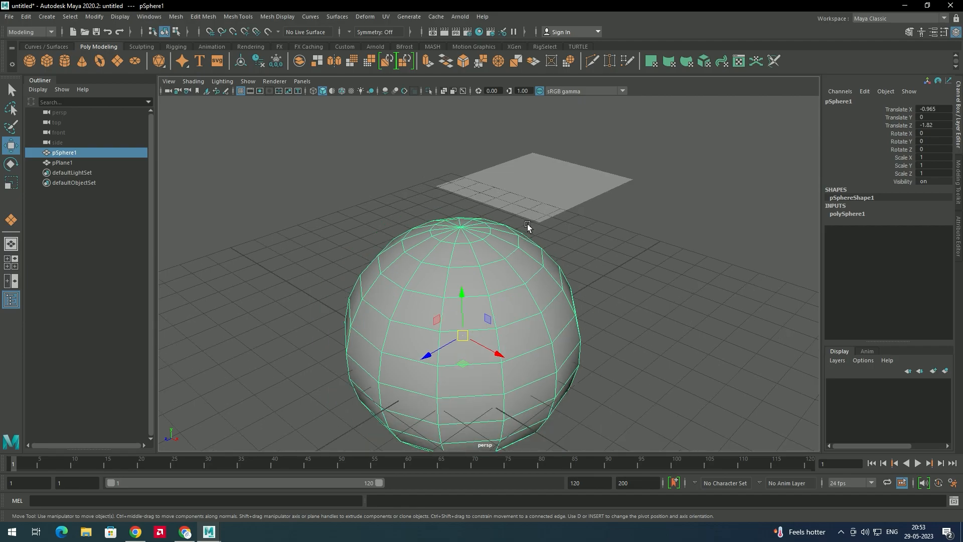
scroll(527, 224, down, 1)
click(587, 263)
click(504, 307)
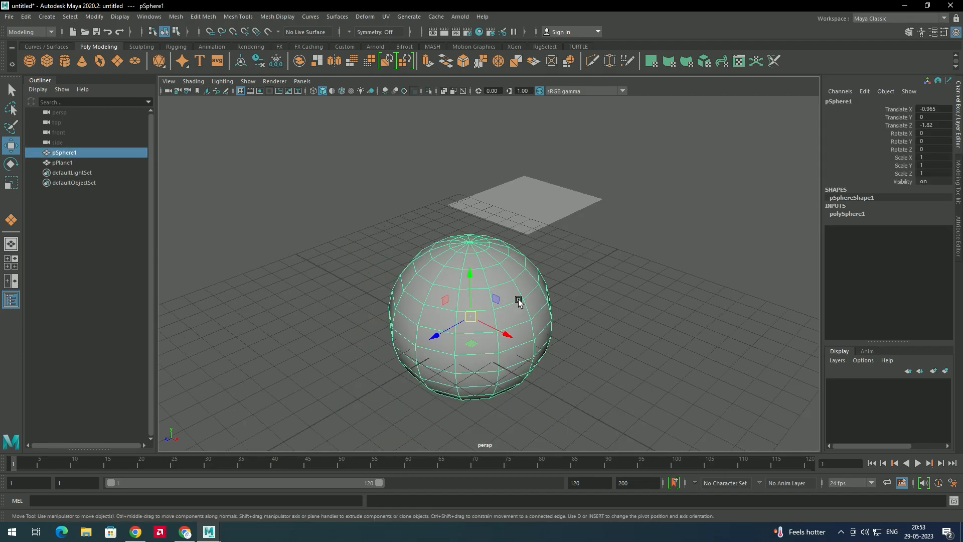
scroll(523, 295, down, 3)
scroll(567, 234, up, 2)
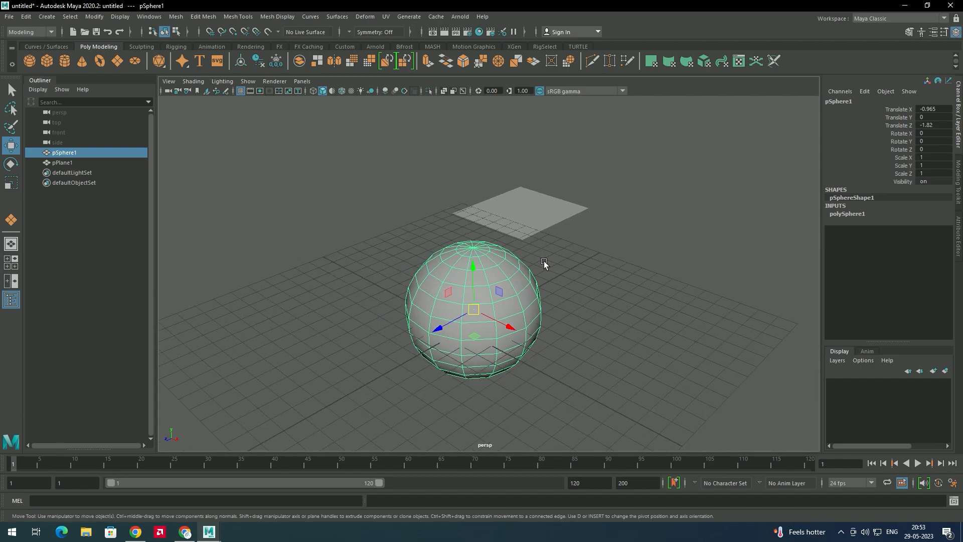
scroll(545, 260, up, 1)
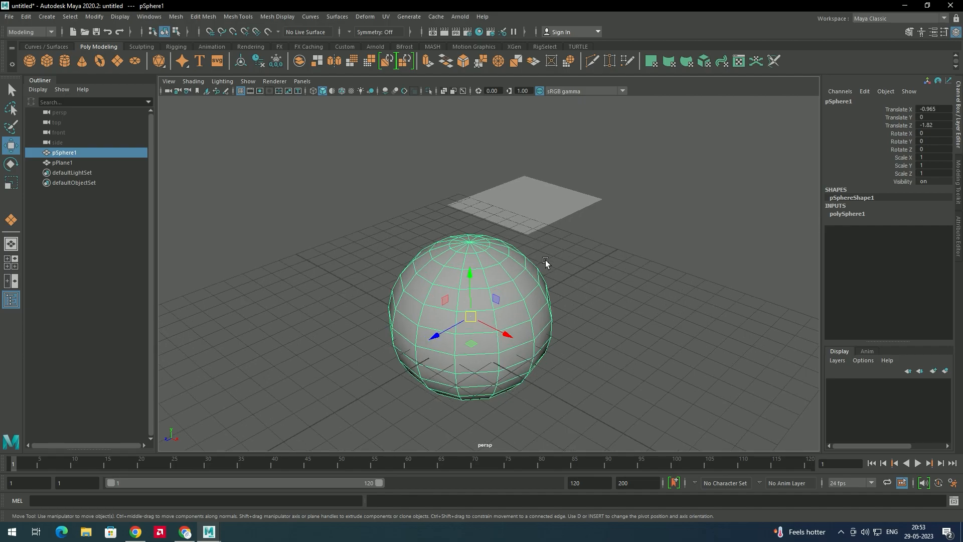
click(597, 234)
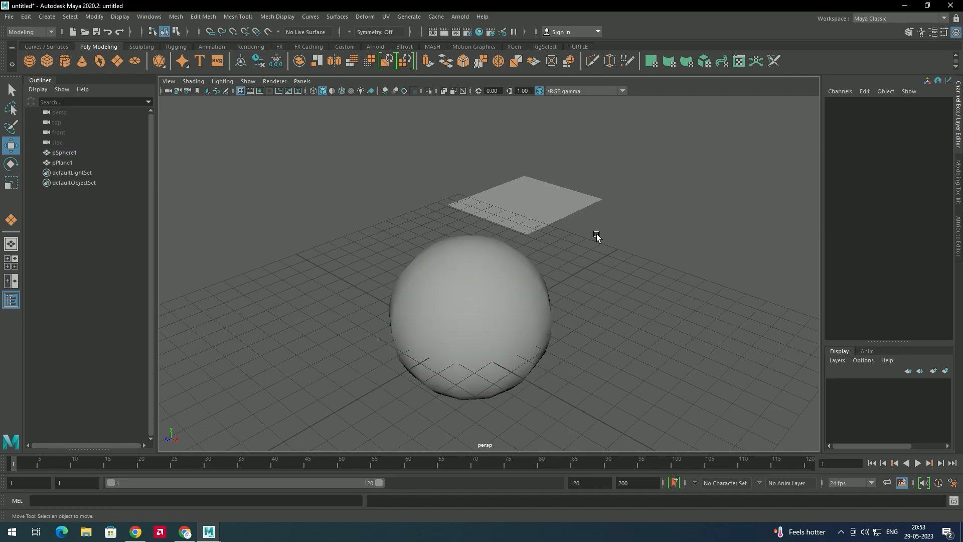
click(472, 240)
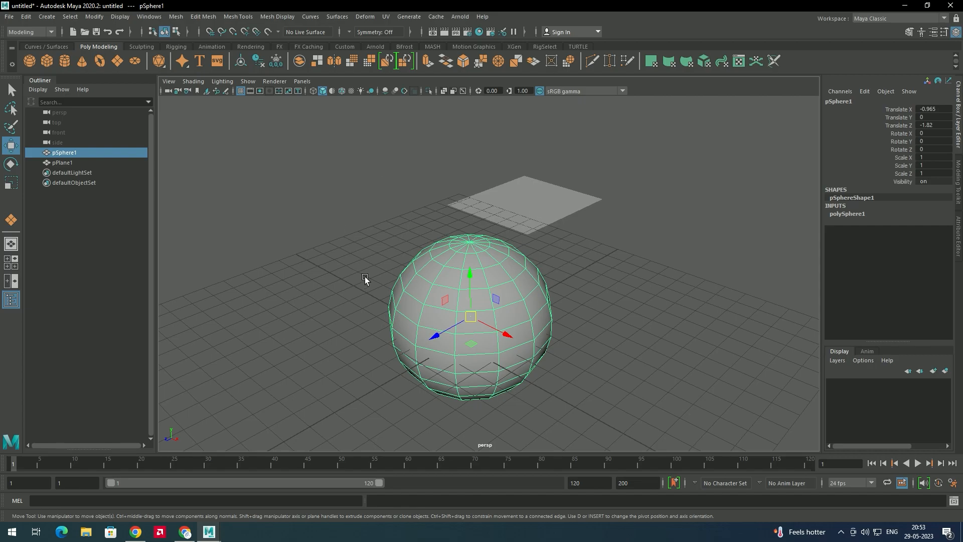
click(466, 284)
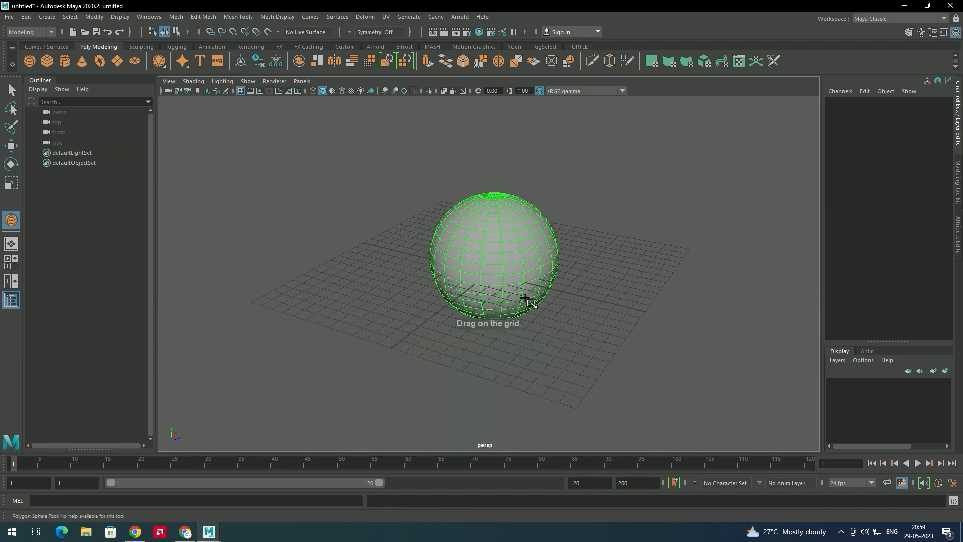
- Move the new sphere along its Z axis to about -17.7, then undo the move
click(511, 260)
drag(541, 267, 404, 260)
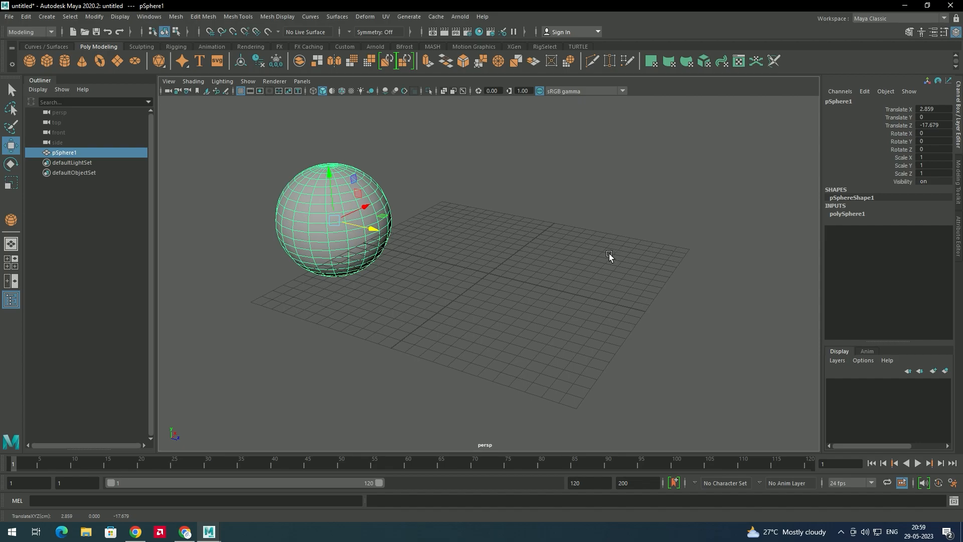
key(ctrl+z)
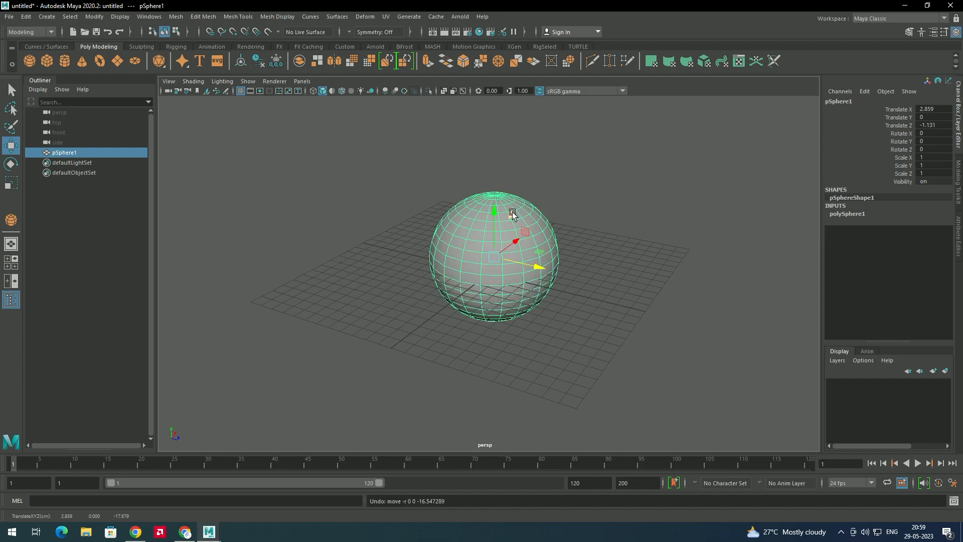
- Deselect and reselect the sphere, undoing the selection changes
click(596, 196)
click(503, 228)
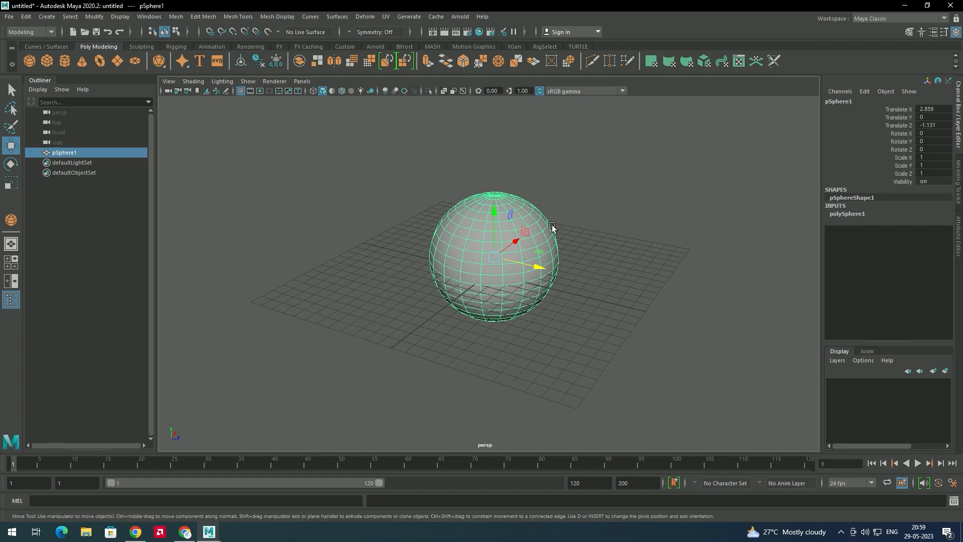
key(ctrl+z)
click(513, 232)
key(ctrl+z)
click(519, 239)
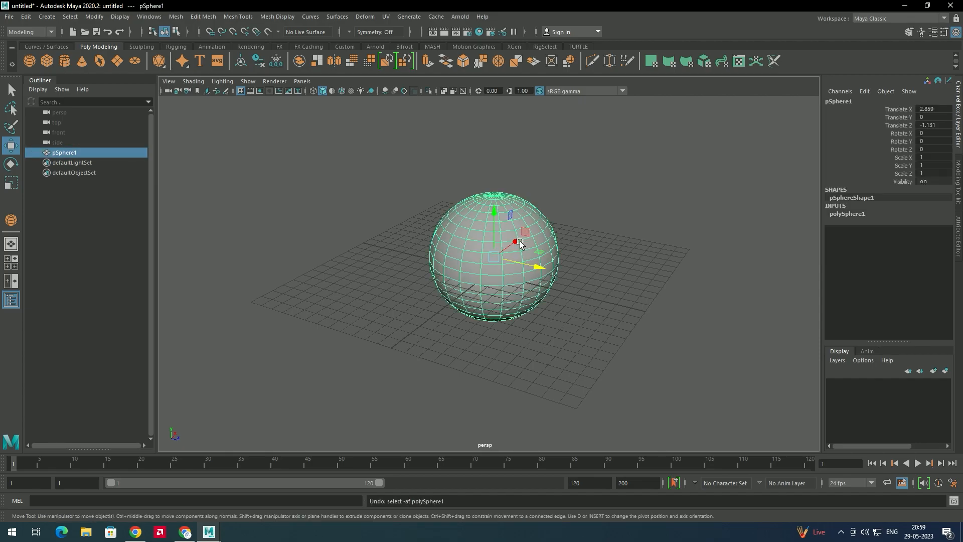
- Undo back through the sphere's creation, then redo to restore the sphere
key(ctrl+z)
key(ctrl+z)
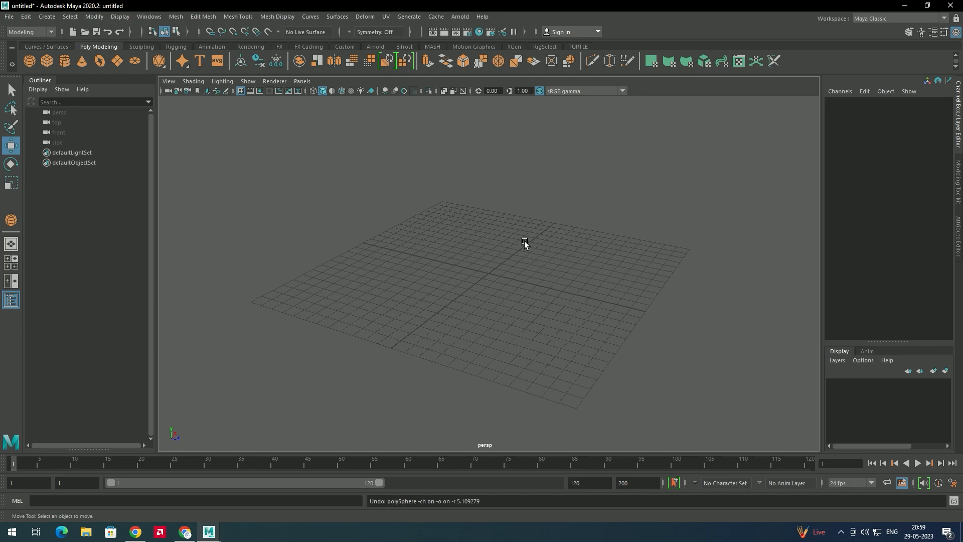
key(shift+z)
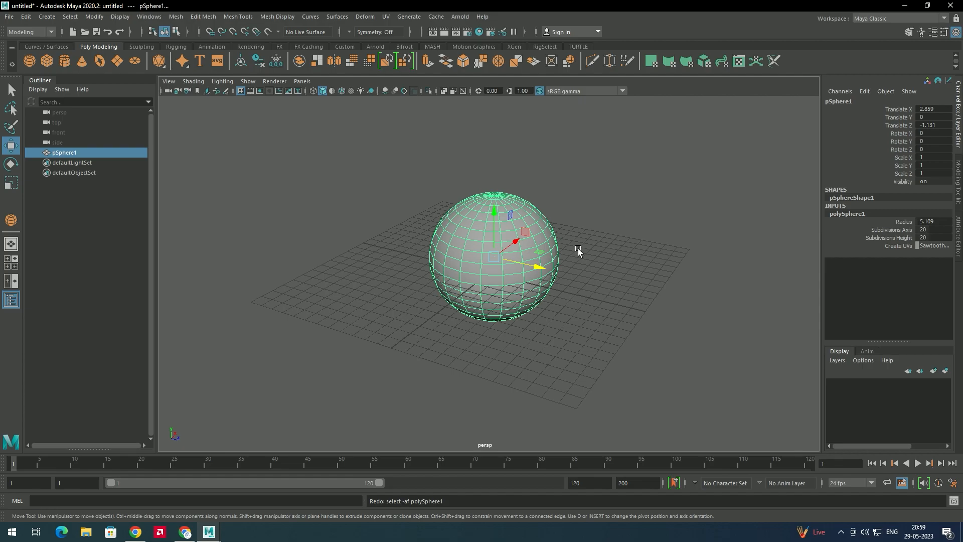
- Open the Preferences window and show its Undo queue settings
scroll(538, 236, up, 2)
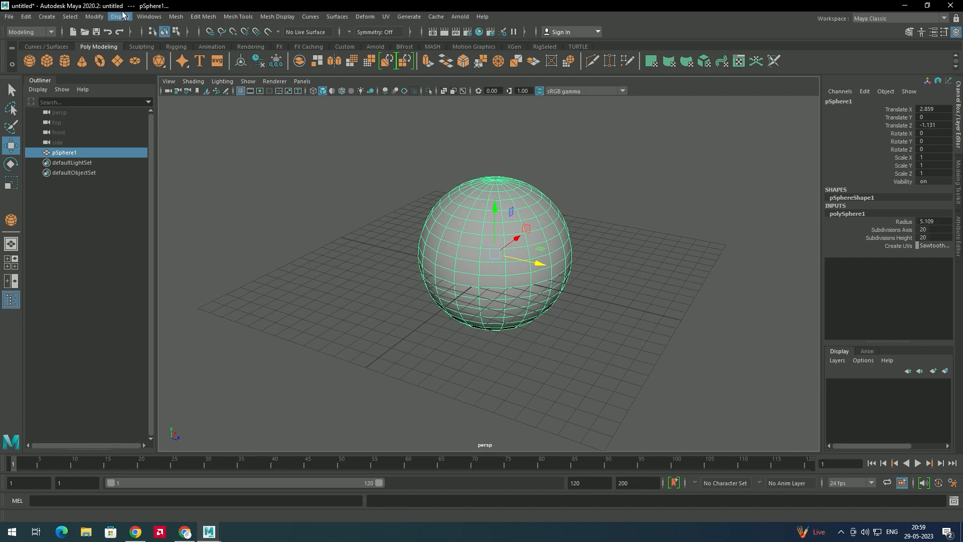
click(148, 17)
mouse_move(212, 110)
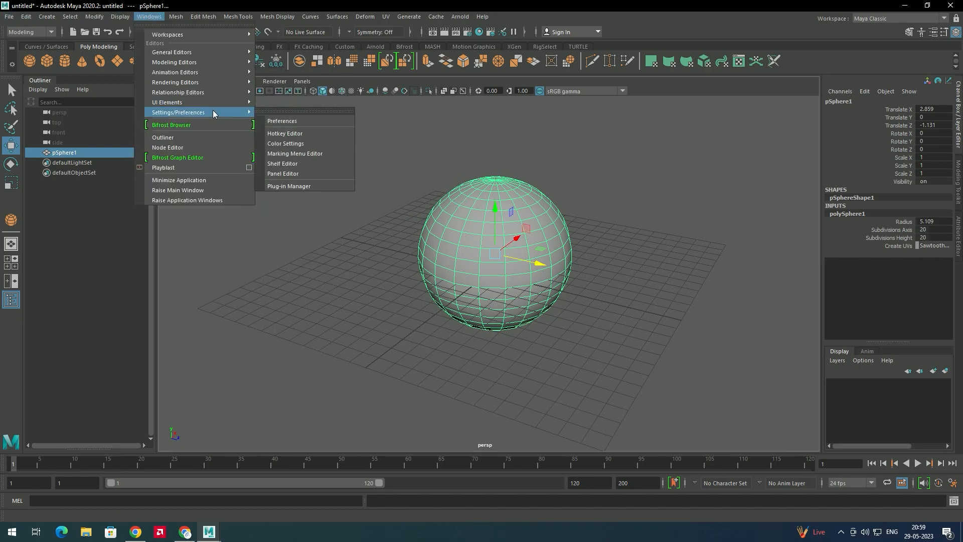
click(302, 122)
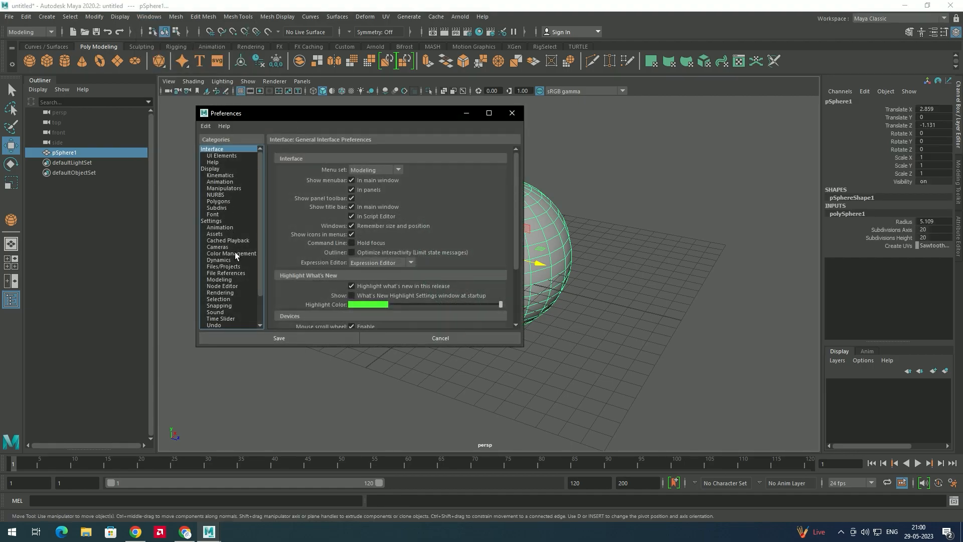
click(218, 324)
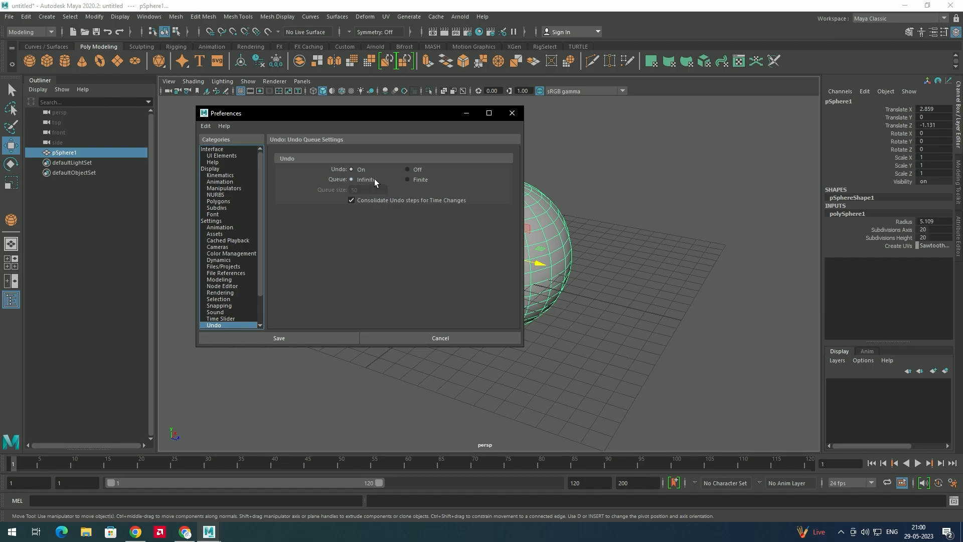
- Switch the undo queue to Finite to inspect the queue size, then return it to Infinite
click(426, 179)
double_click(367, 188)
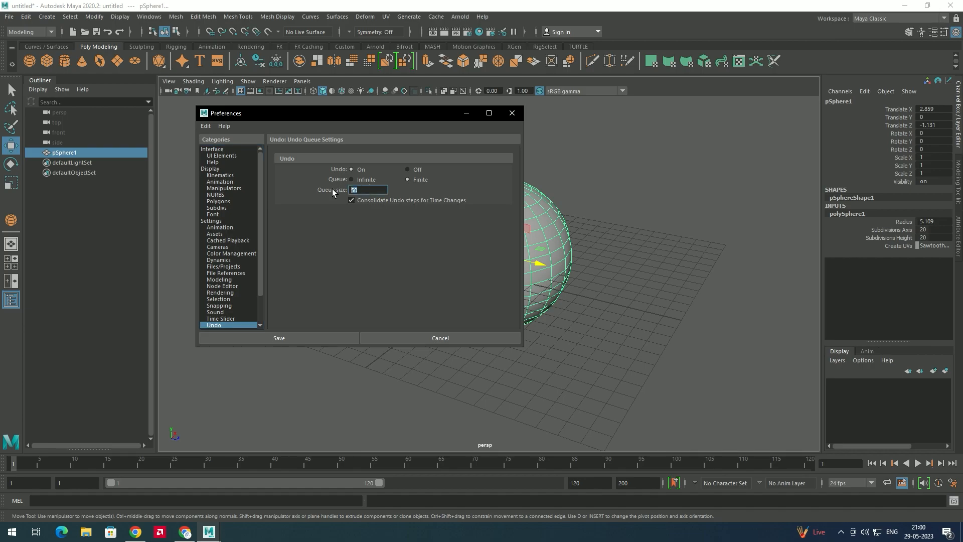
click(351, 179)
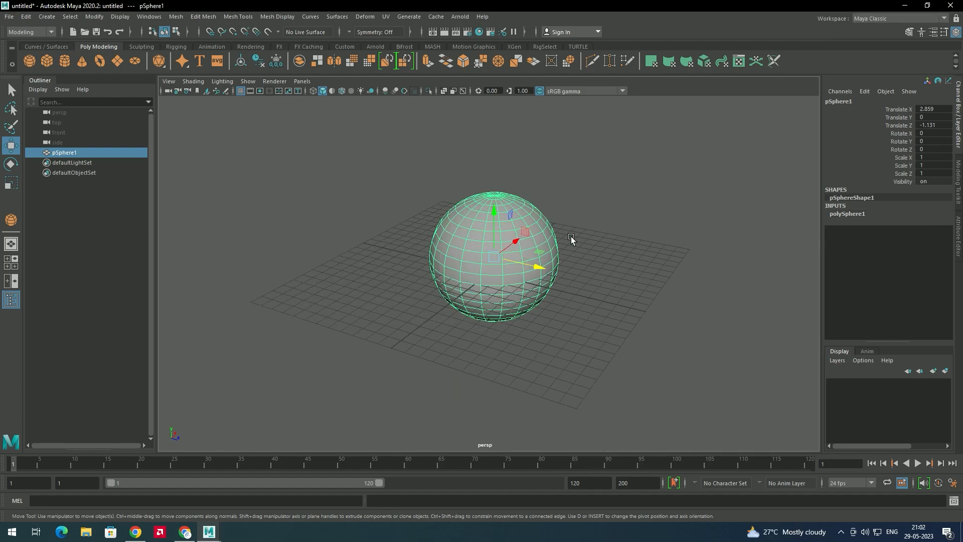
- Duplicate the sphere and move the copy along the Z axis to about -14.2, then undo the move and the duplication
click(572, 239)
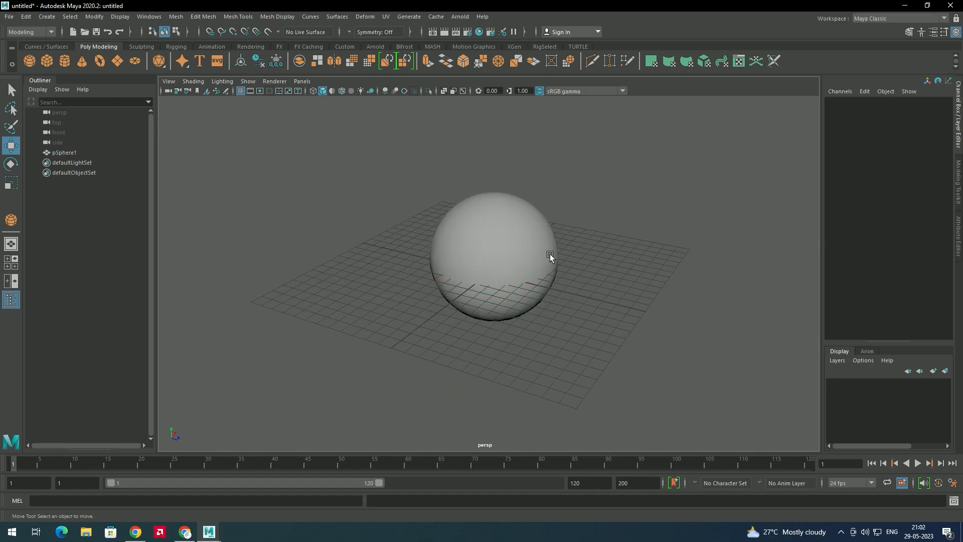
click(524, 259)
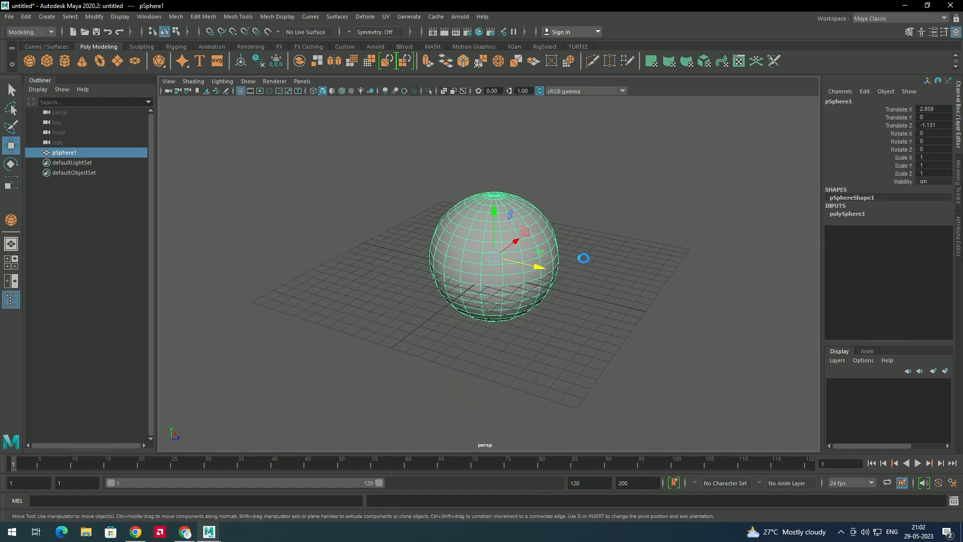
key(ctrl+d)
drag(539, 267, 394, 249)
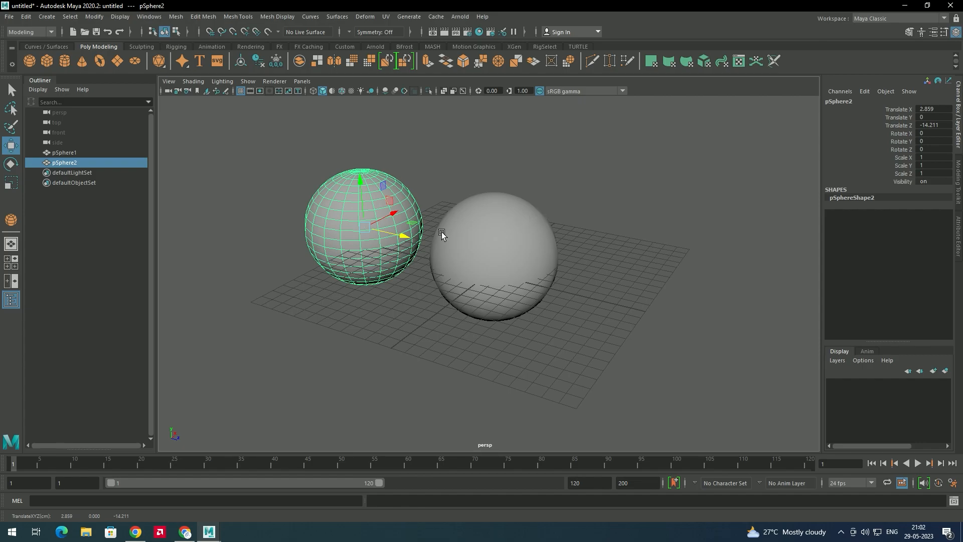
key(ctrl+z)
key(ctrl+z)
key(ctrl+z)
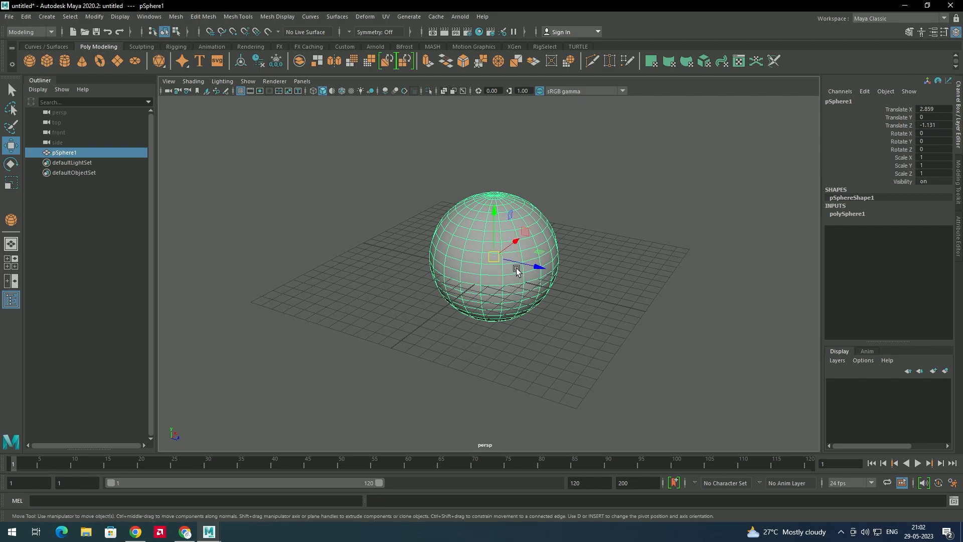
- Make three duplicates of the sphere, placed at about X 2.9, Z -12.4; X -8.6, Z -12.4; and X -8.6, Z 0.8
mouse_move(533, 263)
shift+mouse_down()
mouse_move(380, 231)
mouse_move(320, 264)
shift+mouse_up()
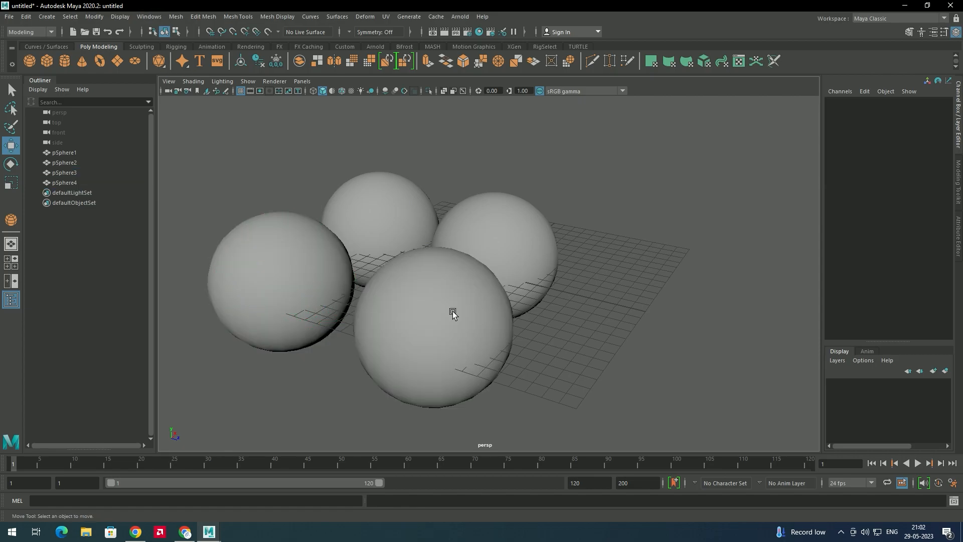
click(453, 311)
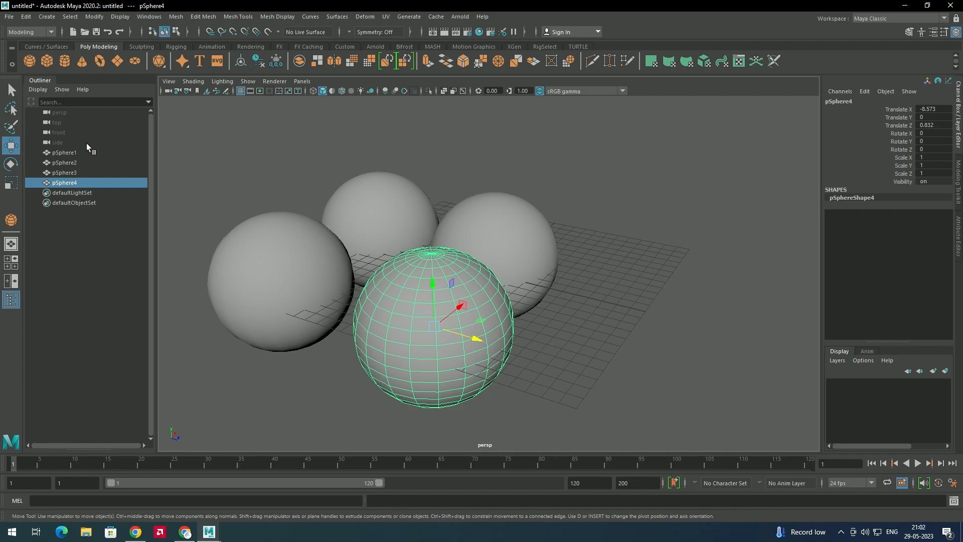
- Select pSphere3, pSphere2 and pSphere1 one after another in the Outliner to see which sphere each entry represents
click(79, 172)
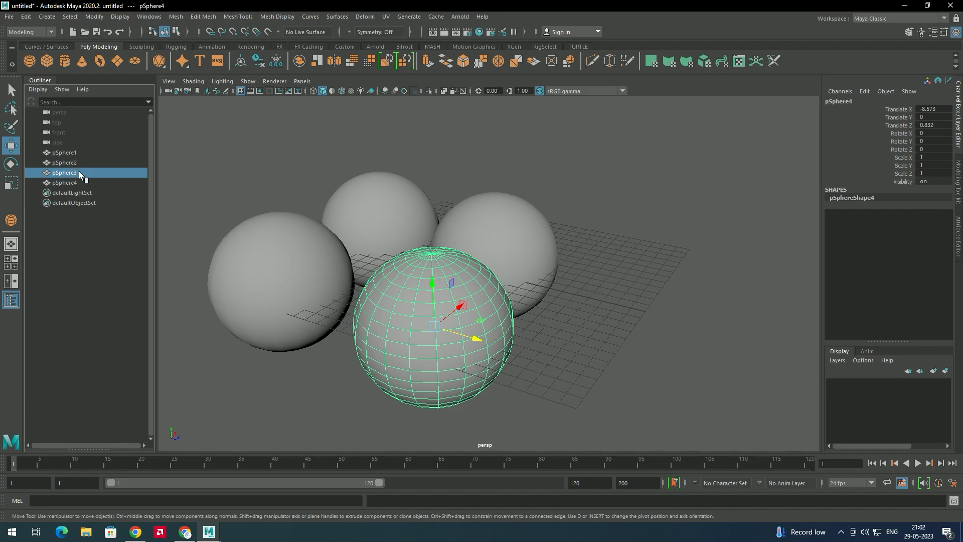
click(91, 162)
click(90, 152)
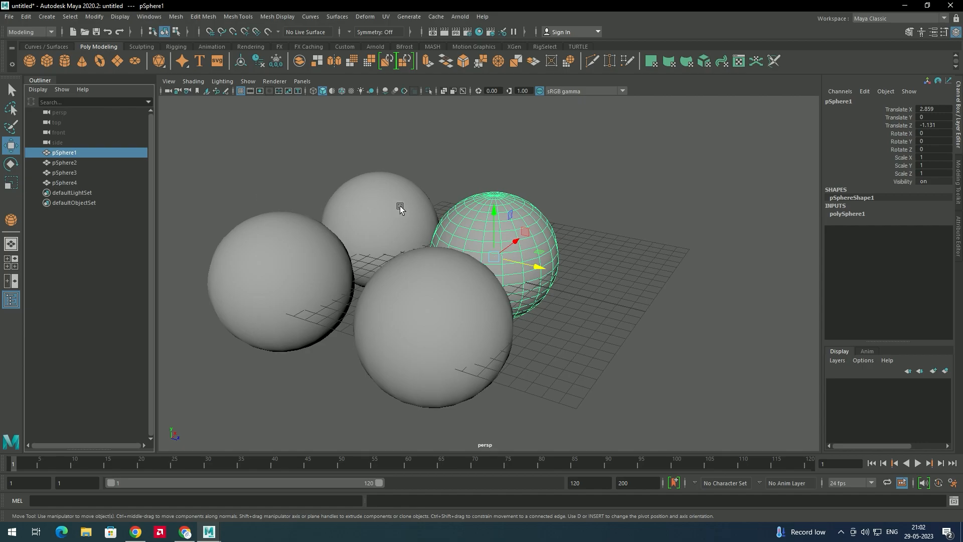
scroll(402, 213, down, 3)
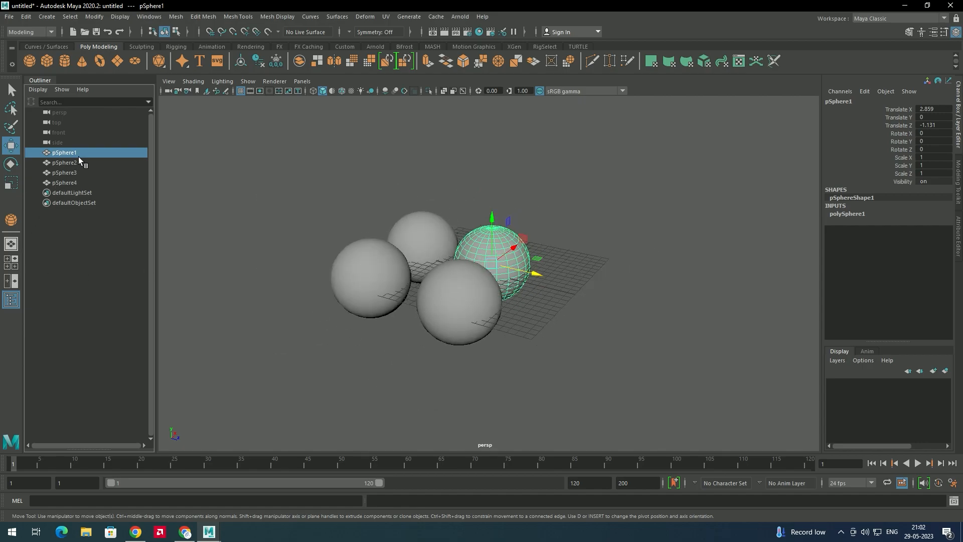
- Delete pSphere3, picked from the Outliner list, then undo the deletion
click(73, 183)
click(75, 172)
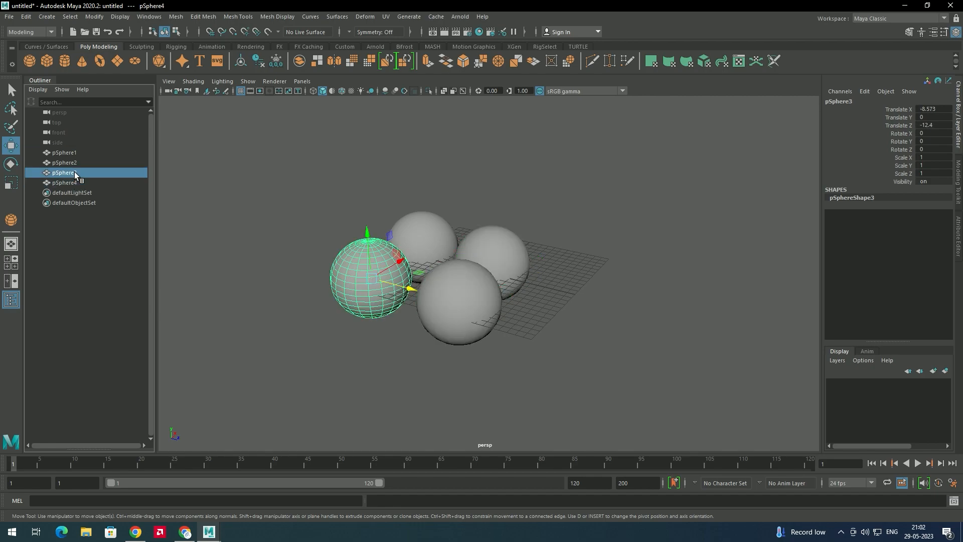
key(Delete)
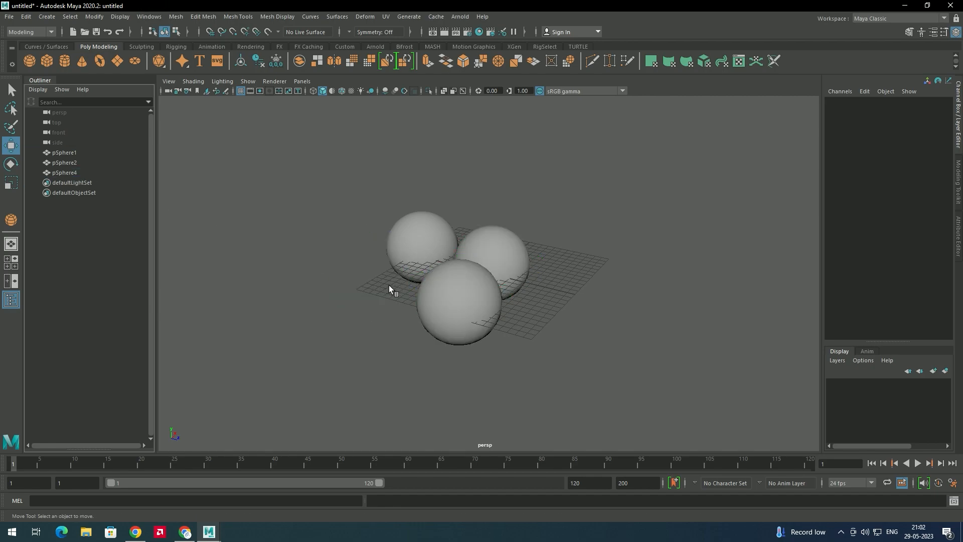
key(ctrl+z)
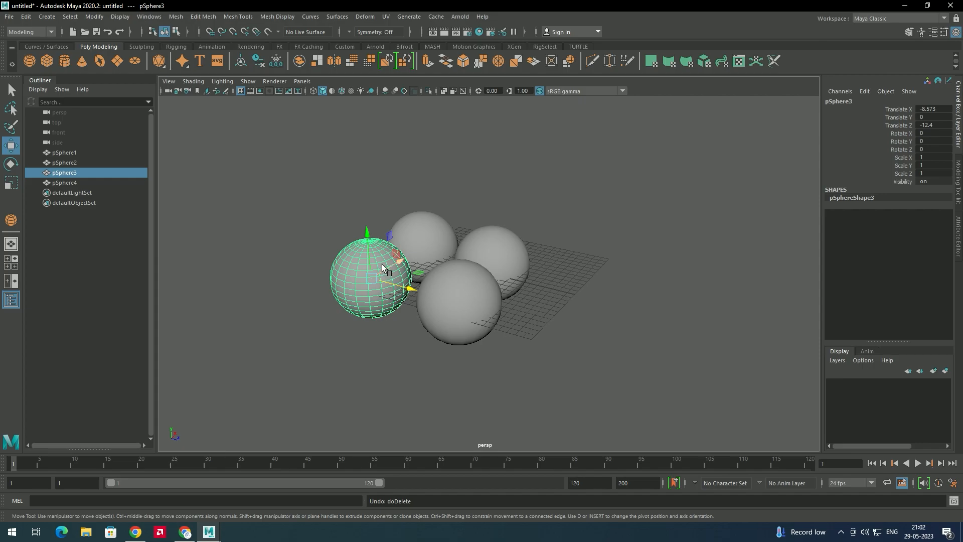
- Frame pSphere3 in the perspective view and adjust the view to show all four spheres
key(f)
scroll(462, 279, down, 3)
scroll(509, 282, up, 2)
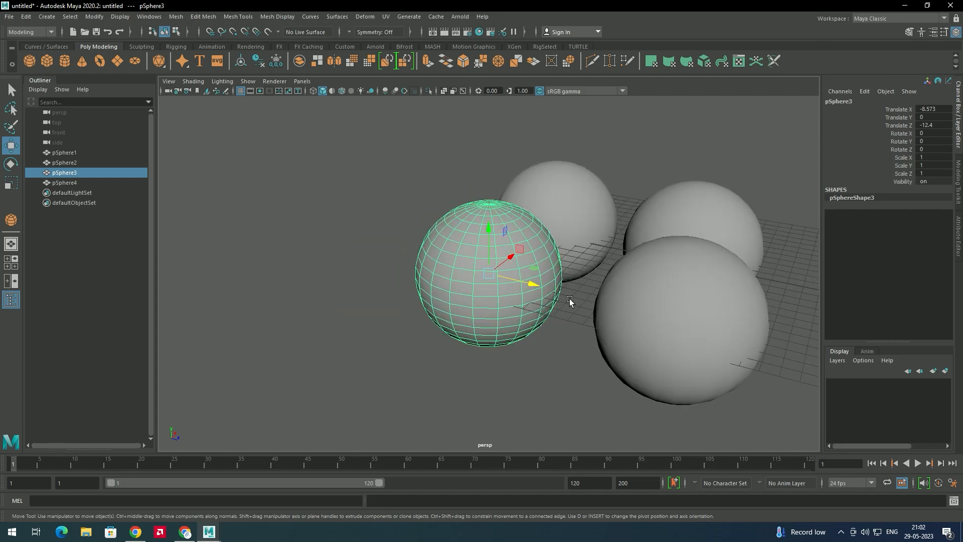
alt+middle_drag(646, 284, 486, 276)
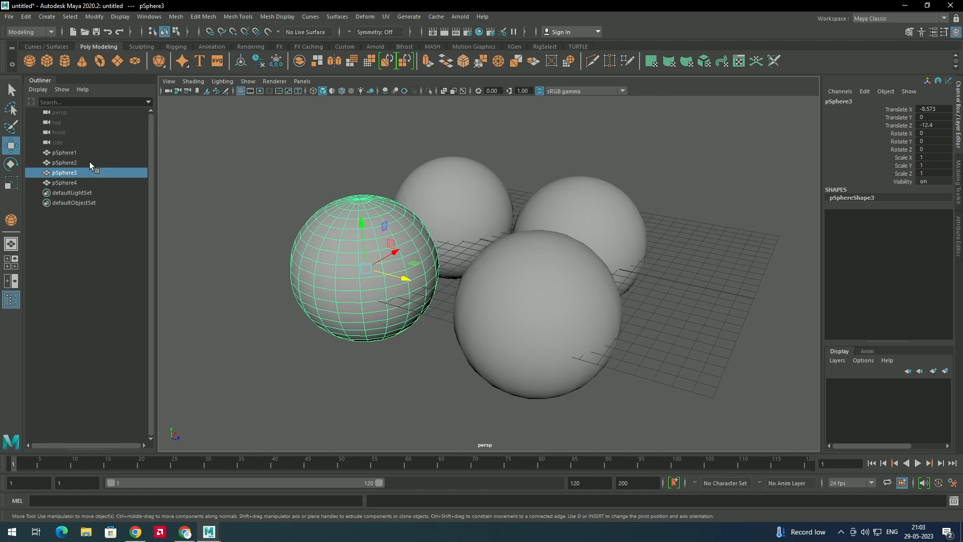
scroll(394, 217, down, 3)
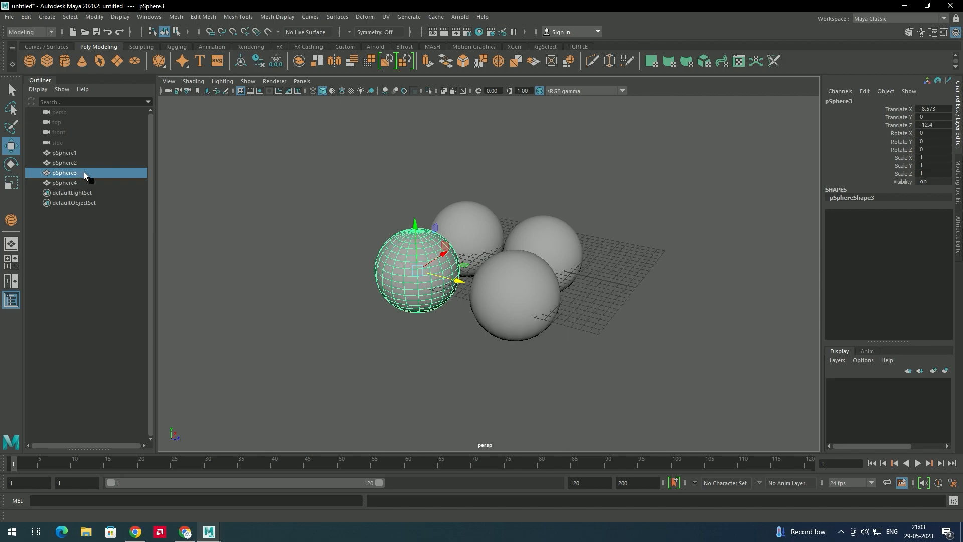
scroll(432, 256, up, 5)
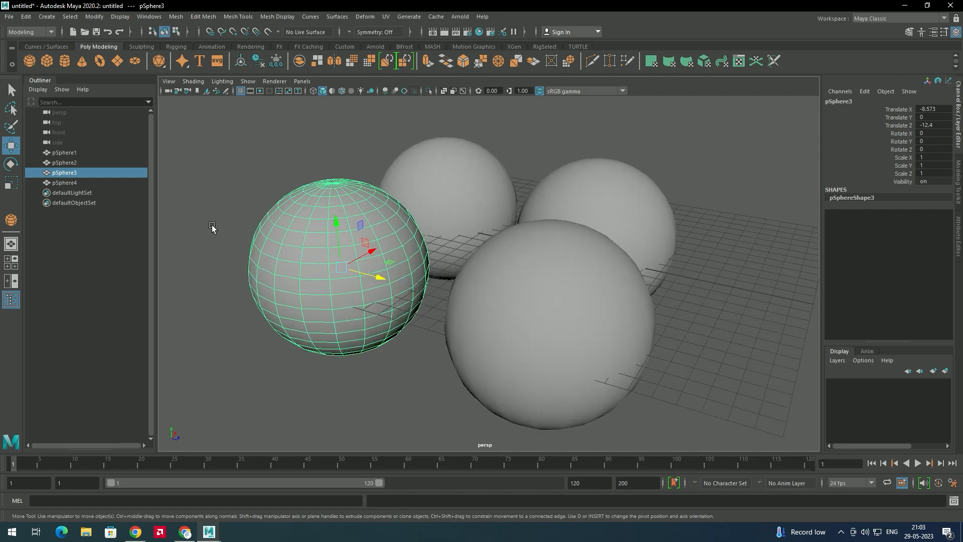
- Select pSphere2 and then pSphere3 from the Outliner, and center the view on pSphere3
click(93, 162)
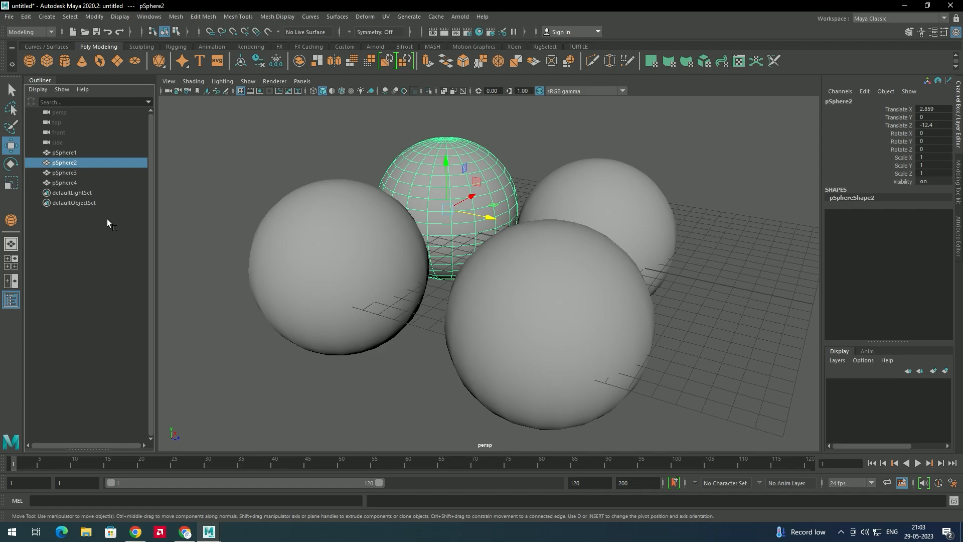
key(Down)
key(a)
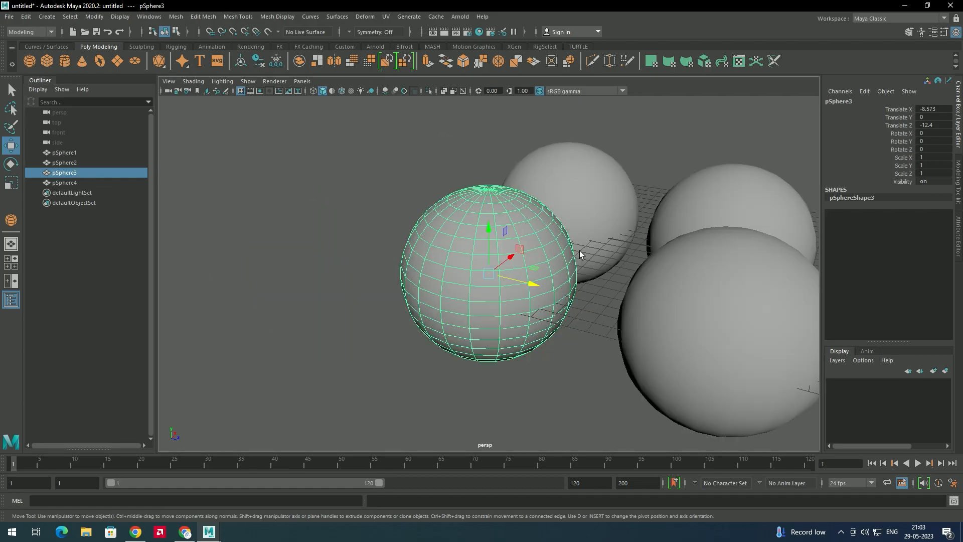
- Detach the Outliner into a floating window and close it
click(157, 18)
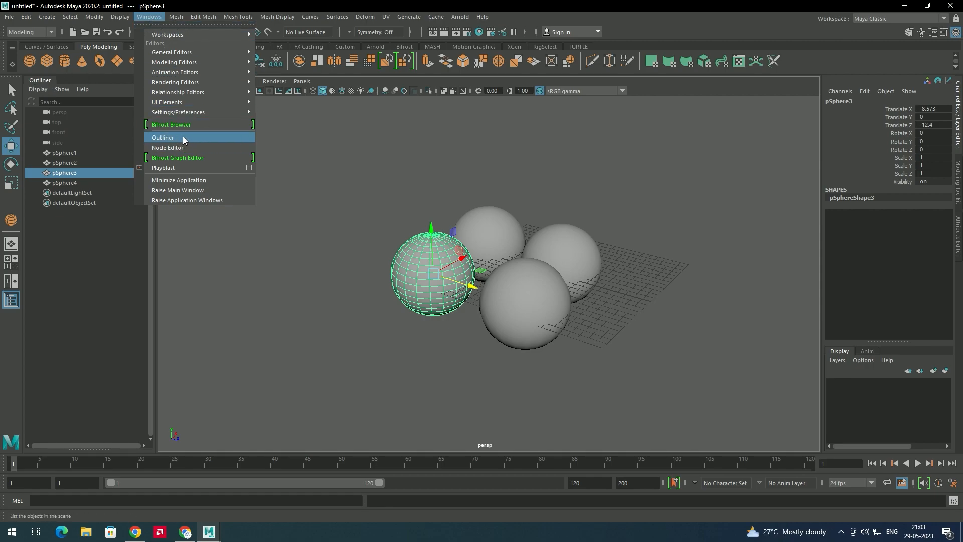
click(67, 84)
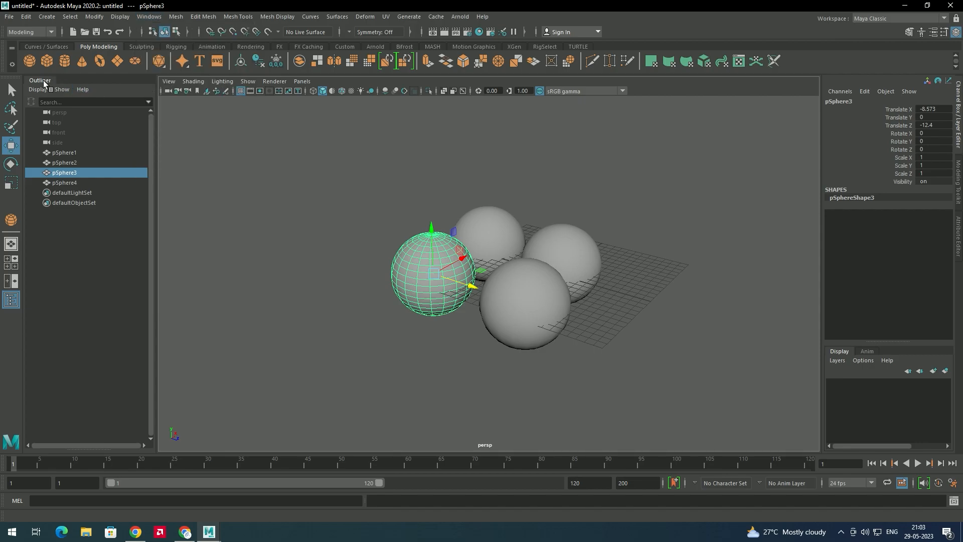
drag(44, 80, 217, 151)
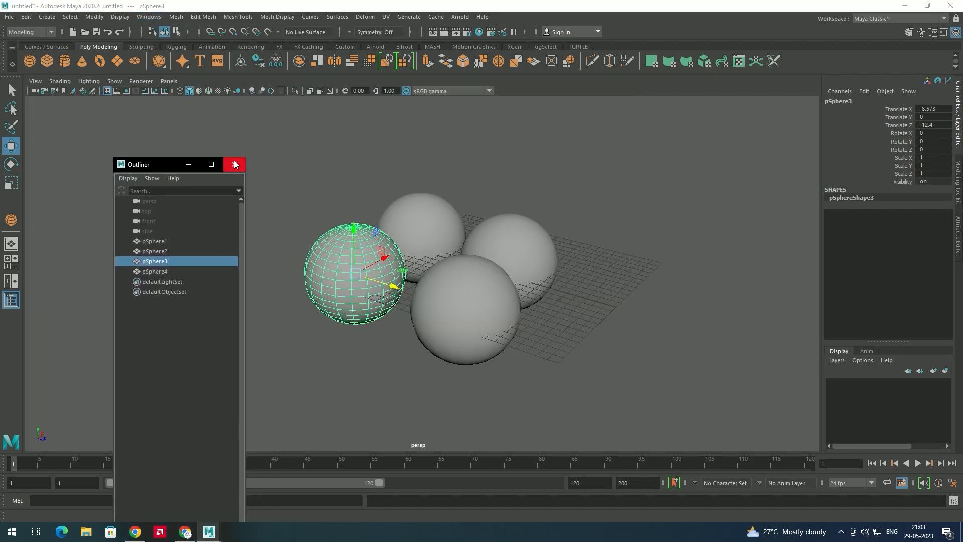
click(234, 164)
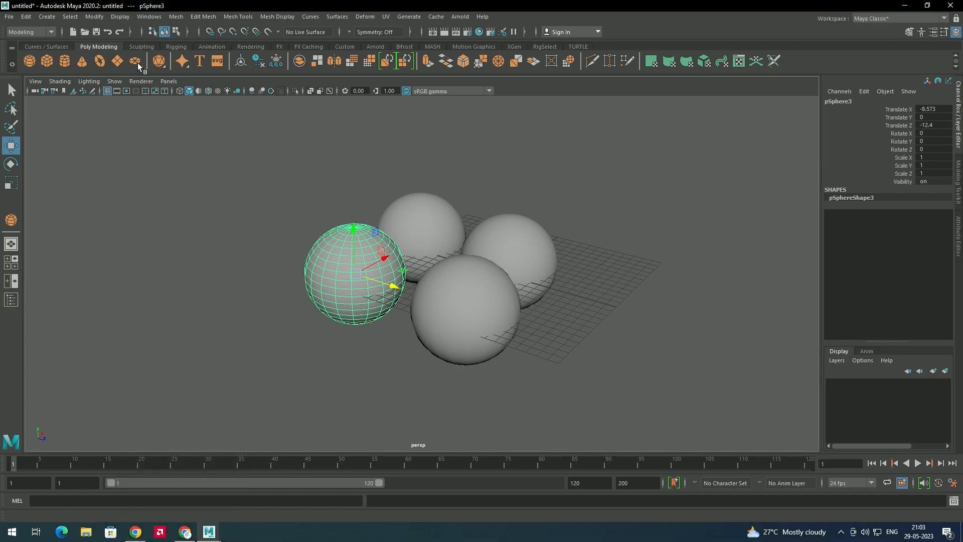
- Reopen the Outliner and dock it alongside the Tool Box
click(149, 17)
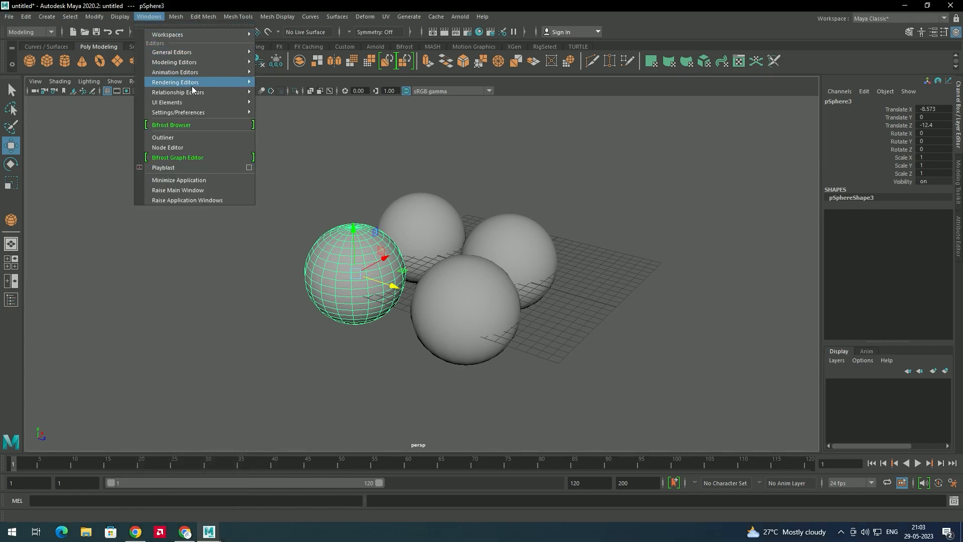
click(159, 137)
drag(158, 165, 674, 80)
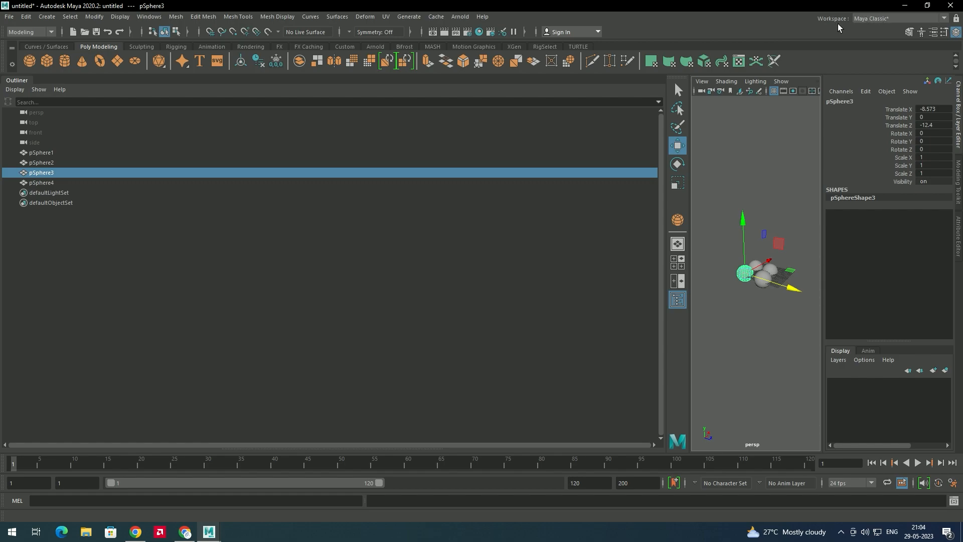
- Reset the current Maya Classic workspace to its default layout and reopen the Outliner
click(869, 19)
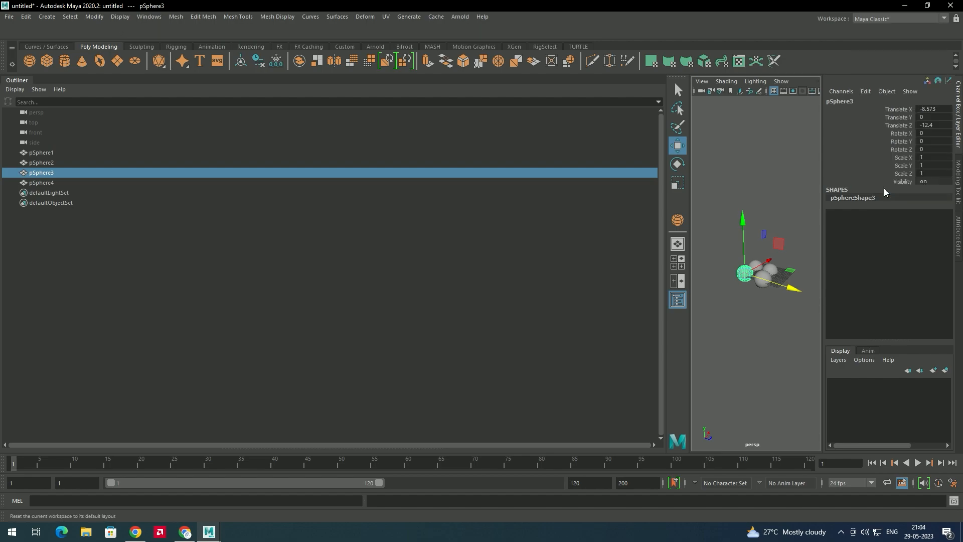
click(885, 189)
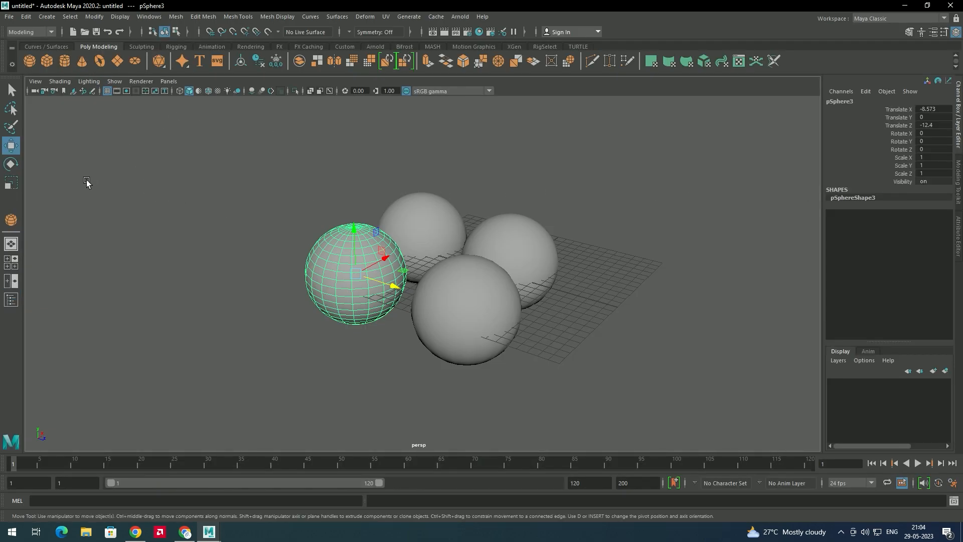
click(149, 17)
mouse_move(217, 61)
click(198, 138)
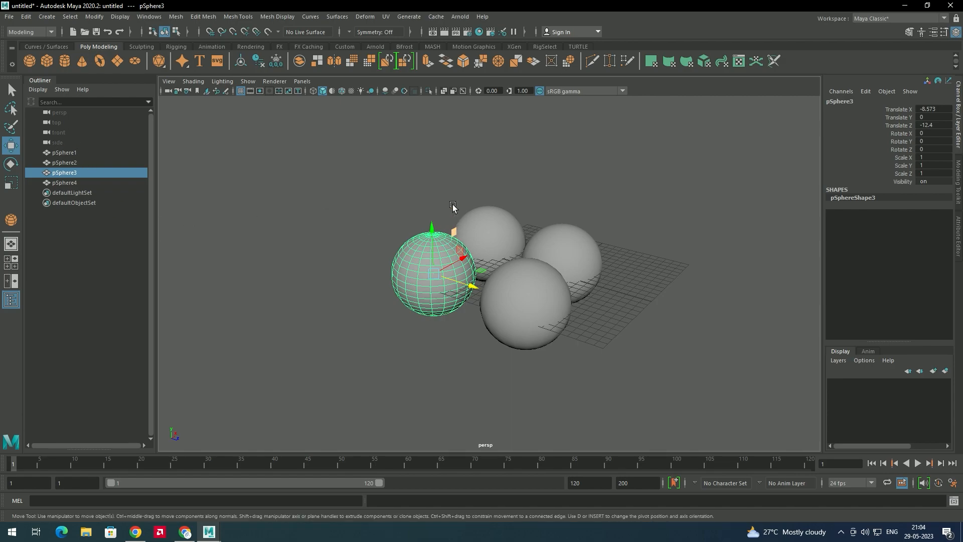
- Look through the available workspaces and keep Maya Classic active
click(868, 20)
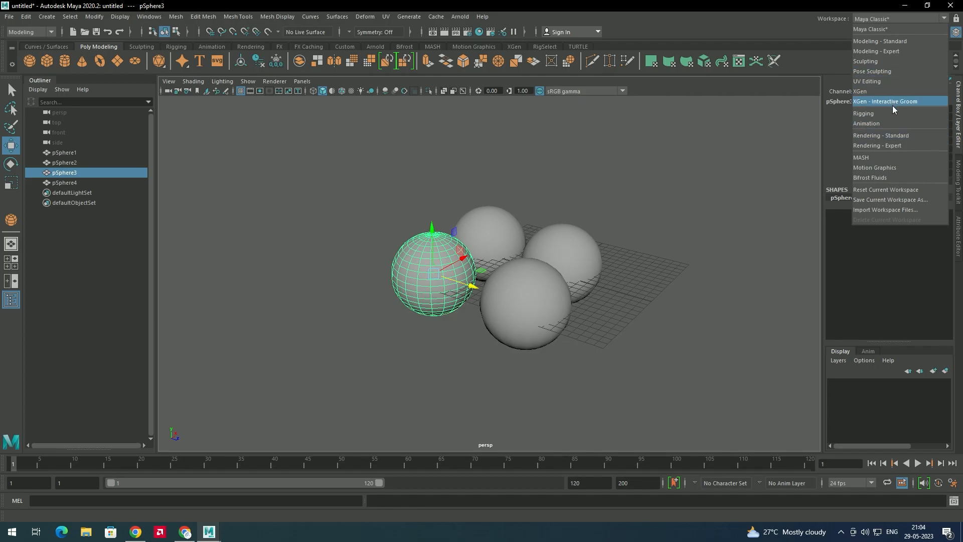
click(877, 33)
click(626, 174)
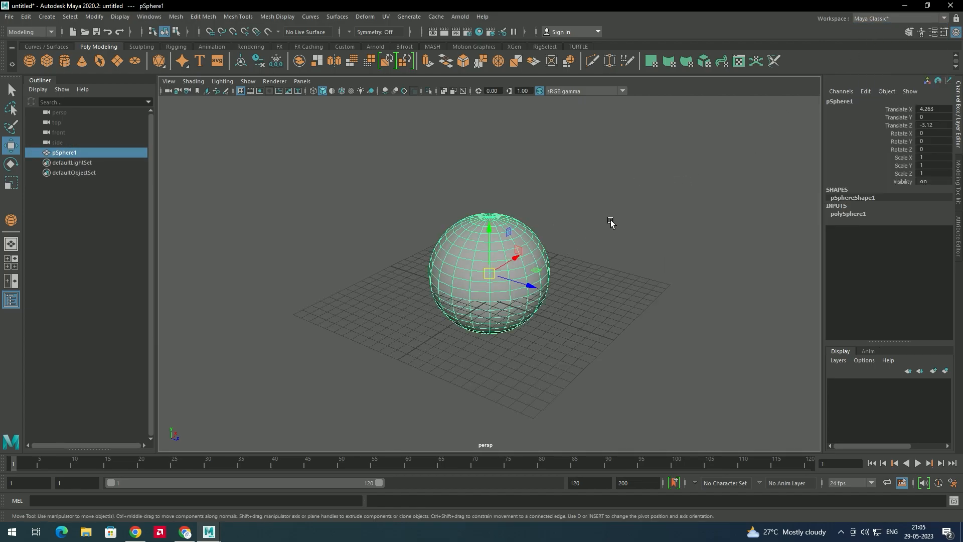
- Move the sphere with the Move tool's manipulator to about X 2.4, Y 1.8, Z -0.6
click(551, 266)
click(522, 281)
drag(529, 285, 547, 301)
drag(505, 254, 503, 192)
mouse_move(551, 242)
mouse_down()
mouse_move(569, 254)
mouse_move(544, 250)
mouse_up()
drag(509, 195, 500, 231)
- Deselect and reselect the sphere several times, finishing with nothing selected
click(588, 248)
click(527, 261)
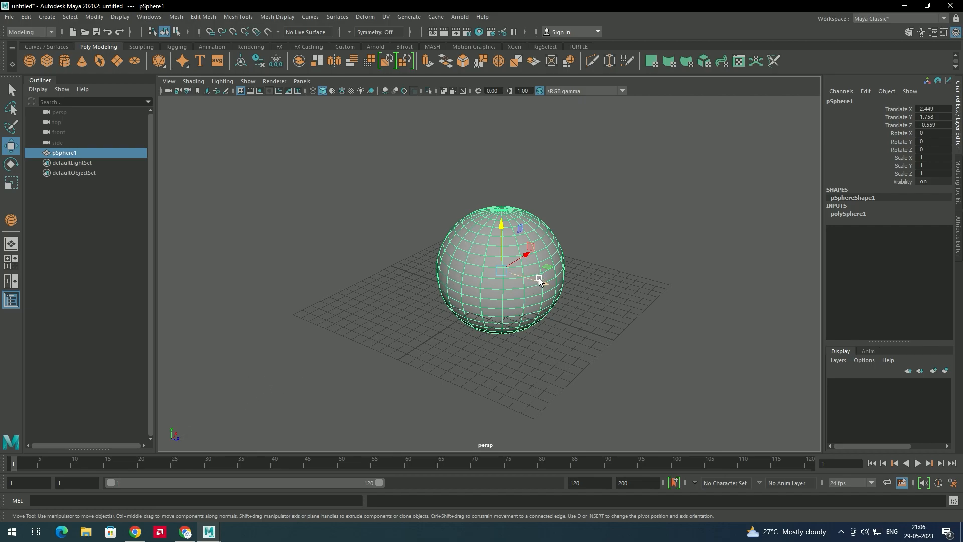
click(590, 276)
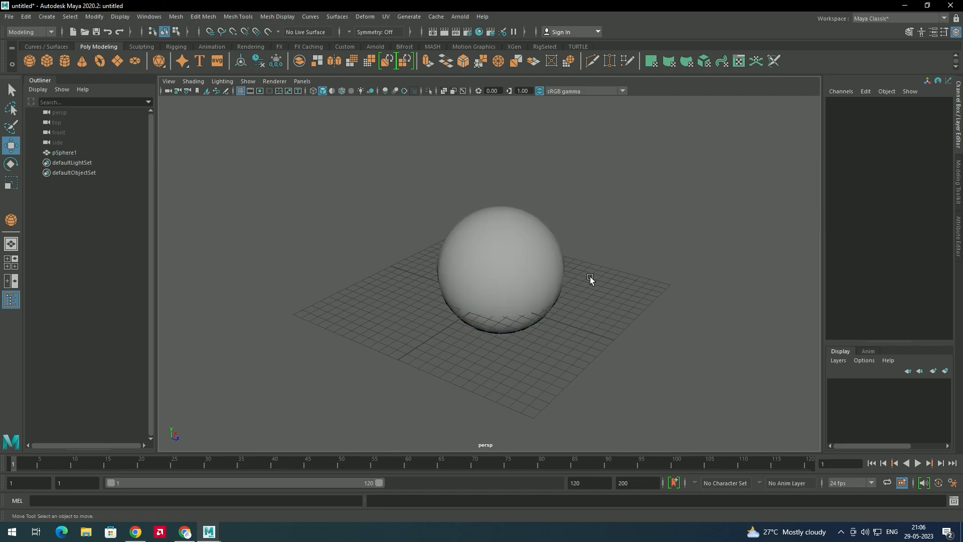
click(541, 284)
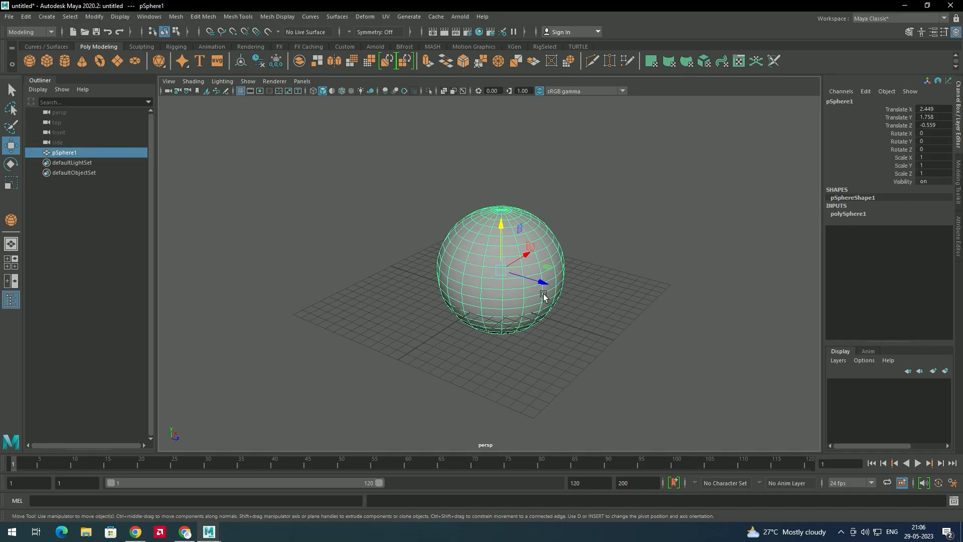
click(606, 260)
click(541, 267)
click(608, 291)
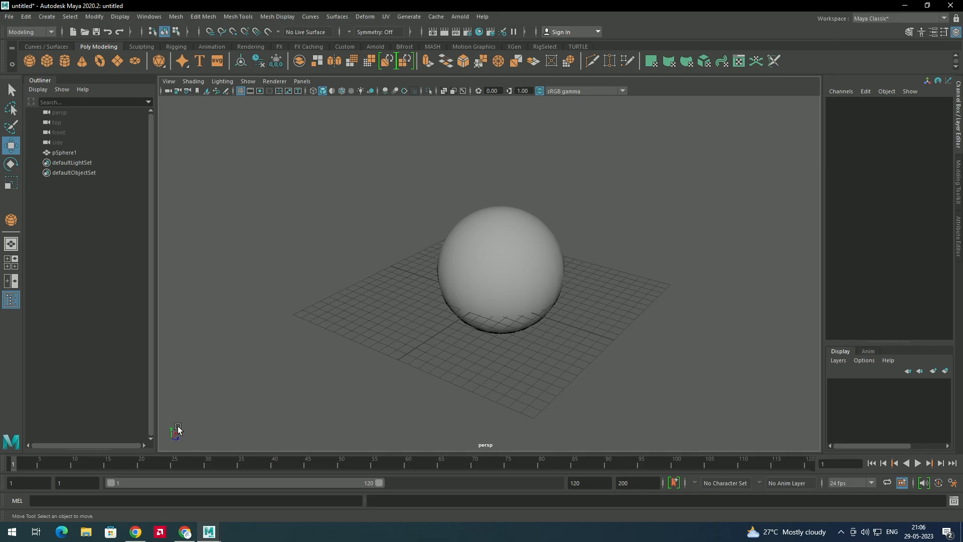
- Select the sphere and orbit the perspective view around it to examine its axis orientation
click(509, 285)
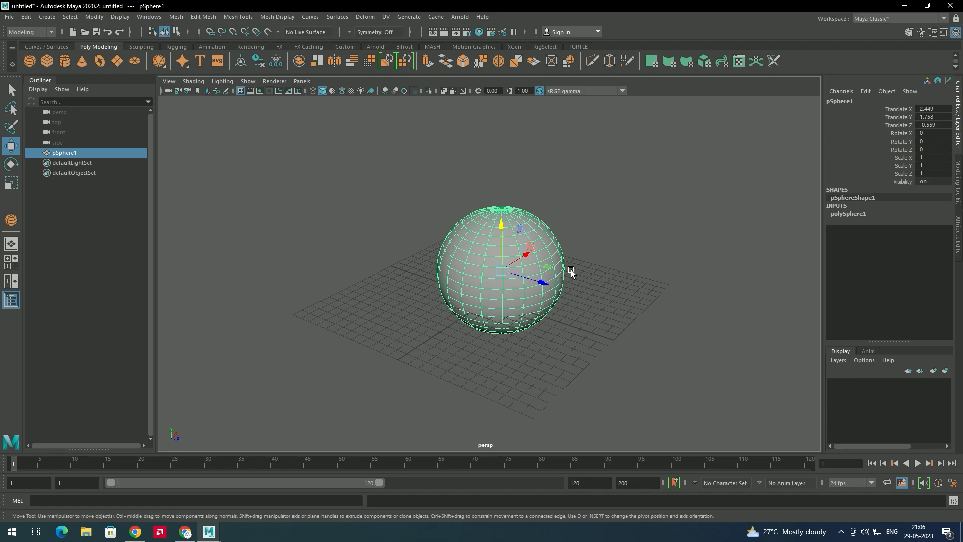
alt+drag(606, 254, 506, 309)
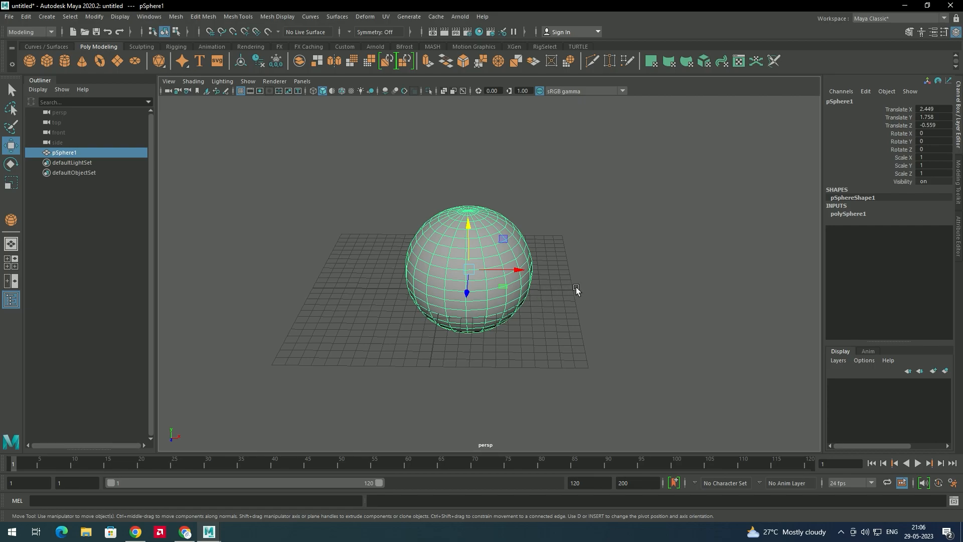
mouse_move(564, 299)
alt+mouse_down()
mouse_move(570, 284)
mouse_move(501, 306)
mouse_move(568, 305)
mouse_move(493, 338)
mouse_move(411, 300)
mouse_move(486, 263)
mouse_move(576, 287)
mouse_move(573, 296)
alt+mouse_up()
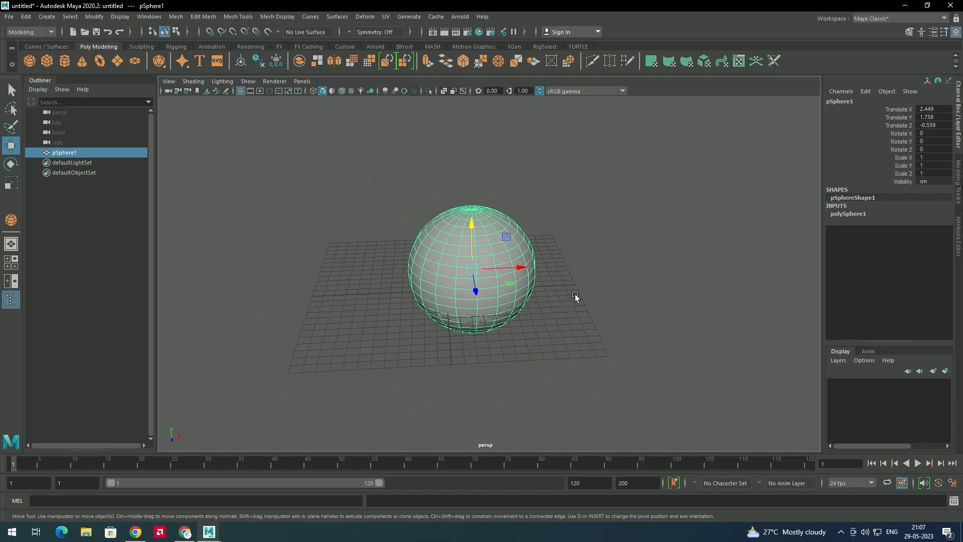
alt+drag(573, 282, 713, 245)
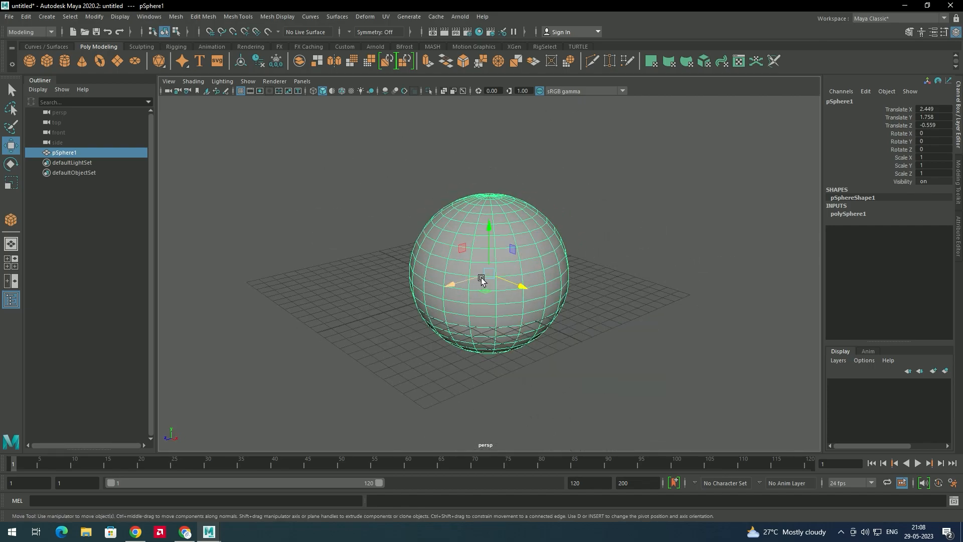
- Show the four-view layout and return to the full-size perspective view
key(space)
key(space)
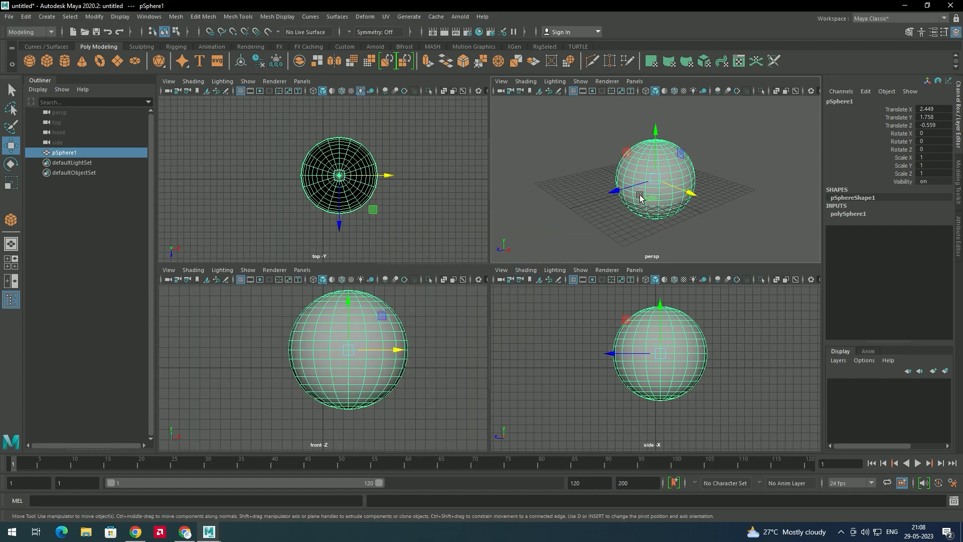
key(space)
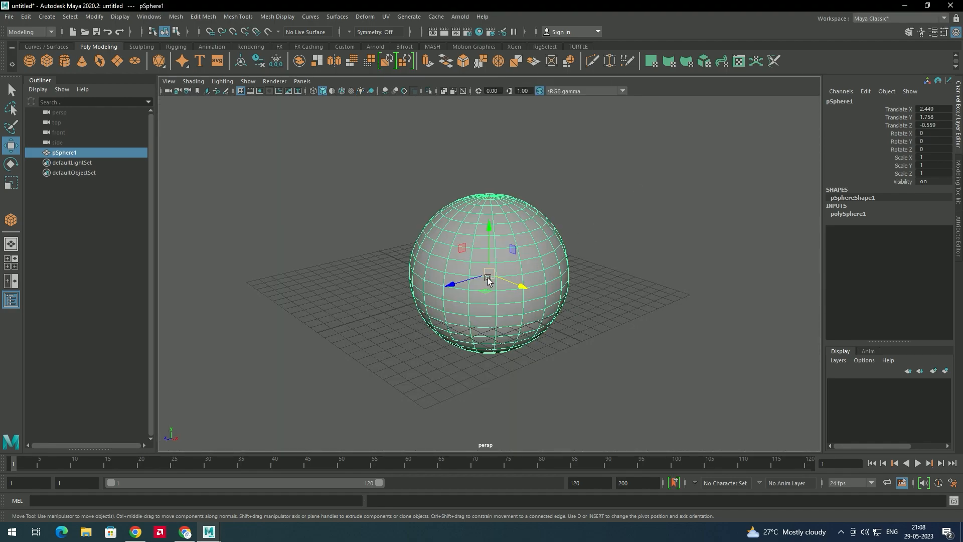
- Examine the camera view choices offered by the hotbox's central Maya marking menu
key(space)
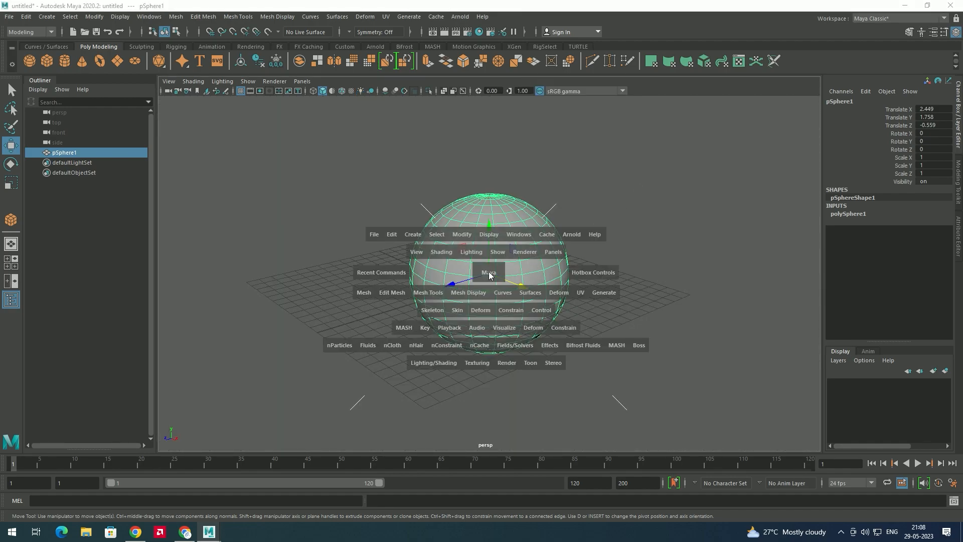
drag(488, 275, 525, 287)
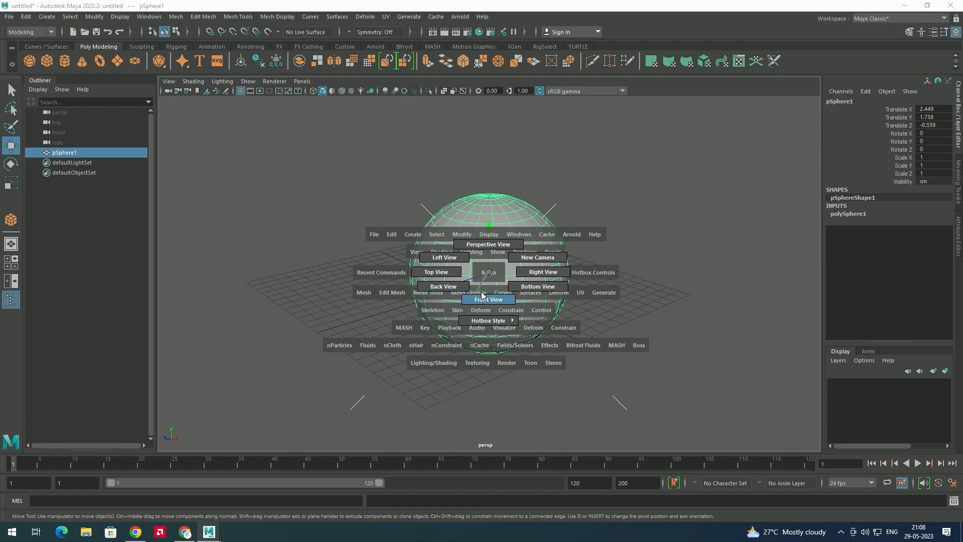
mouse_move(485, 322)
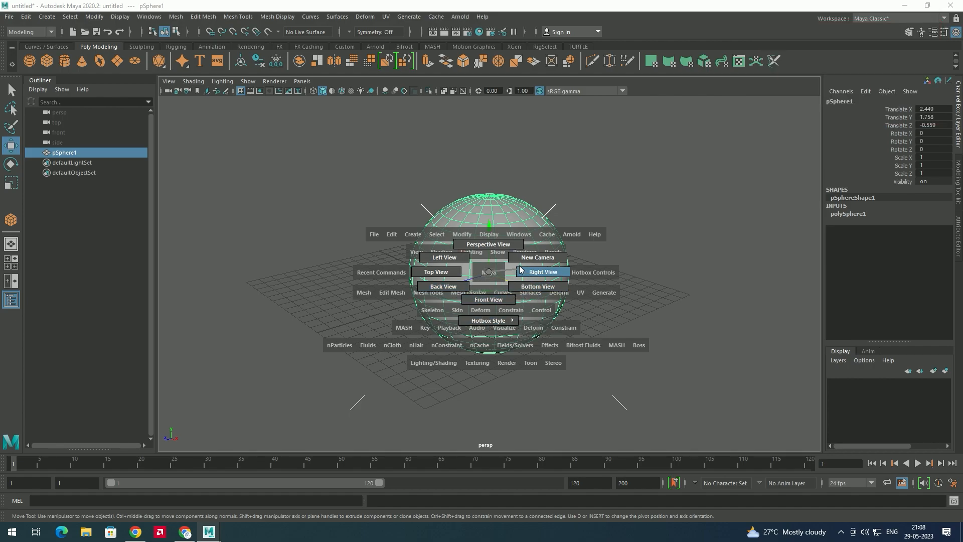
key(space)
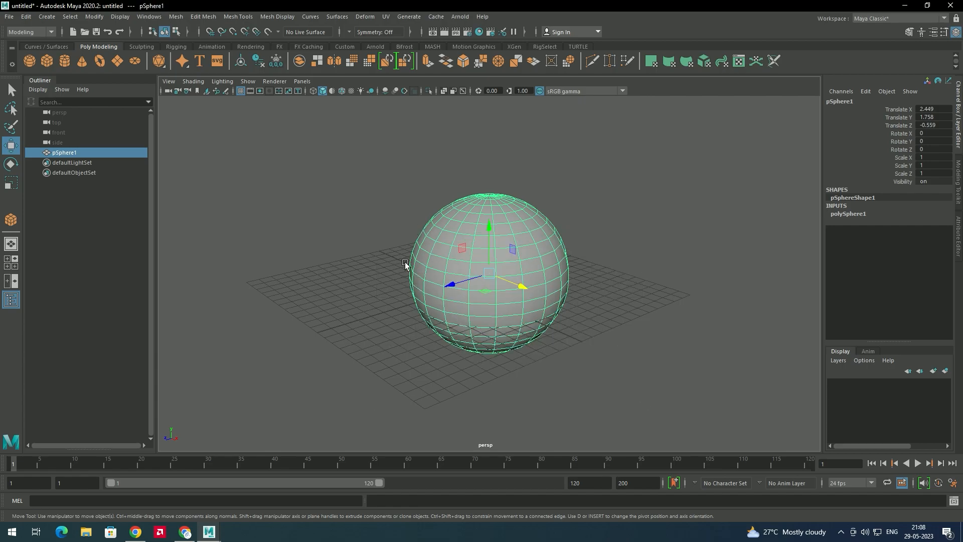
key(space)
key(space)
key(space)
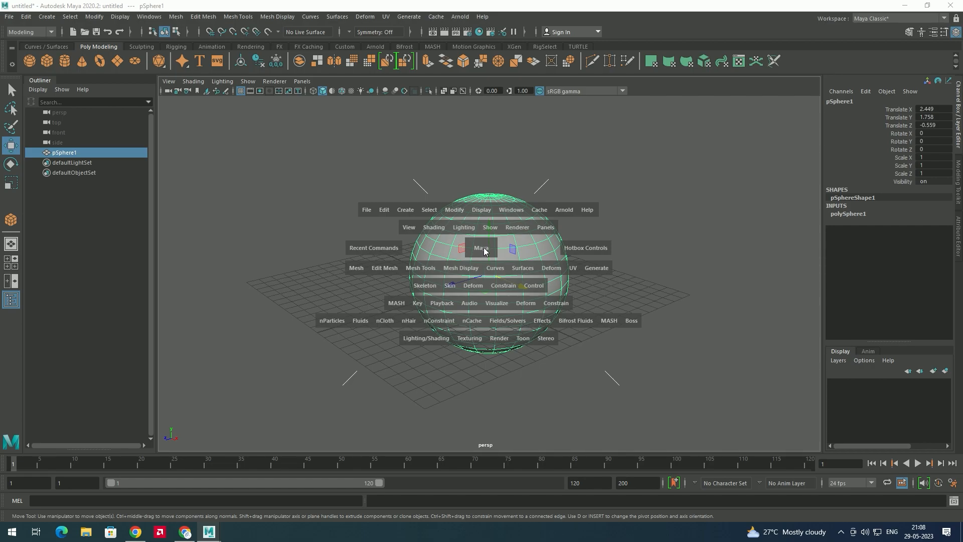
key(space)
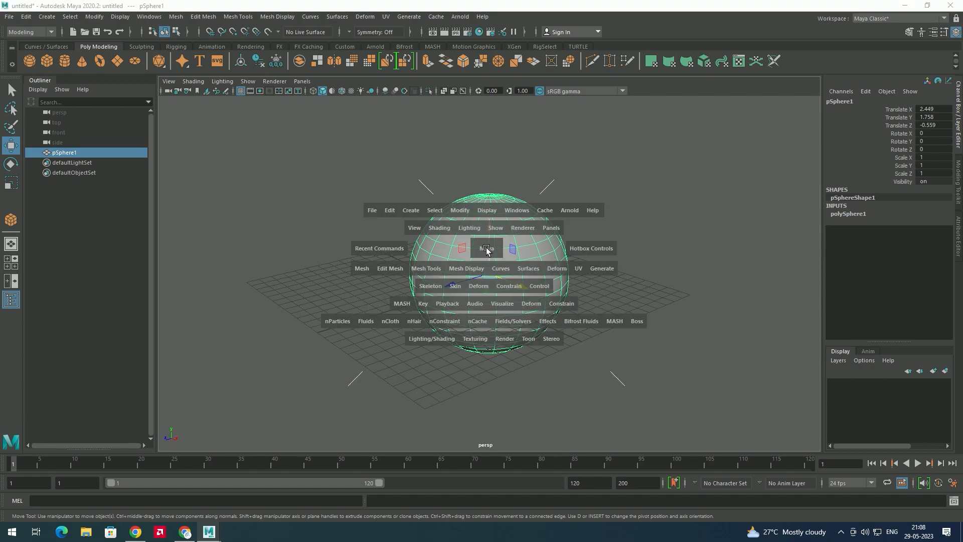
key(space)
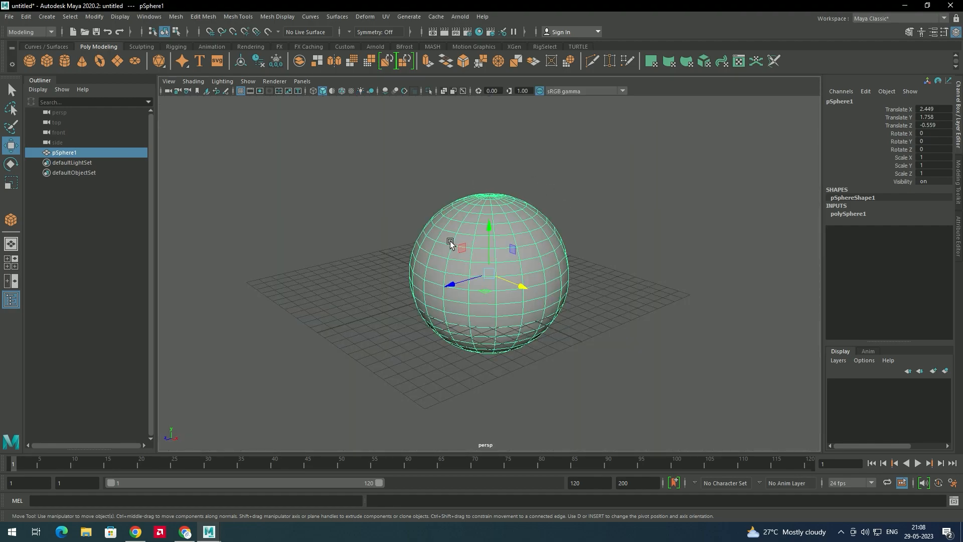
- Show the sphere in the Right View from the hotbox and return the viewport to the Perspective View
key(space)
key(space)
key(space)
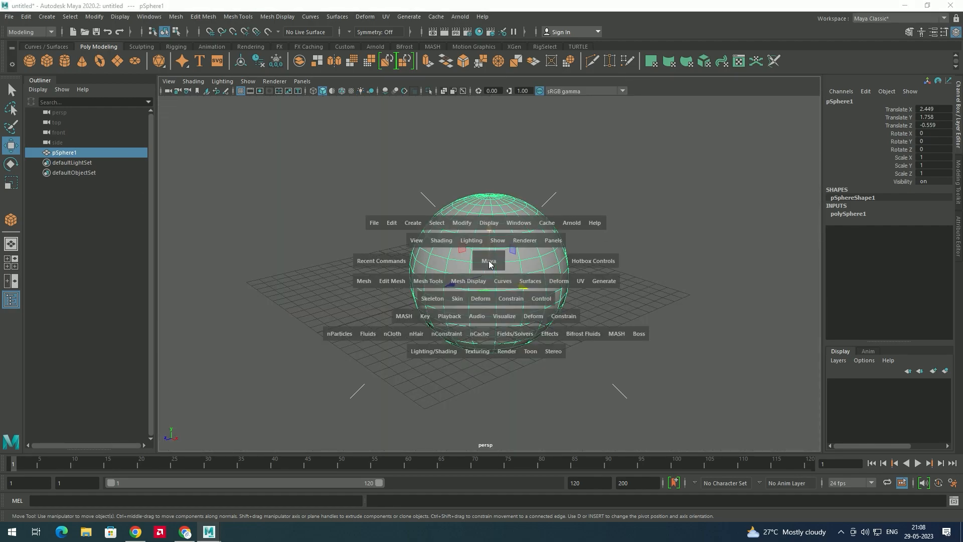
click(489, 264)
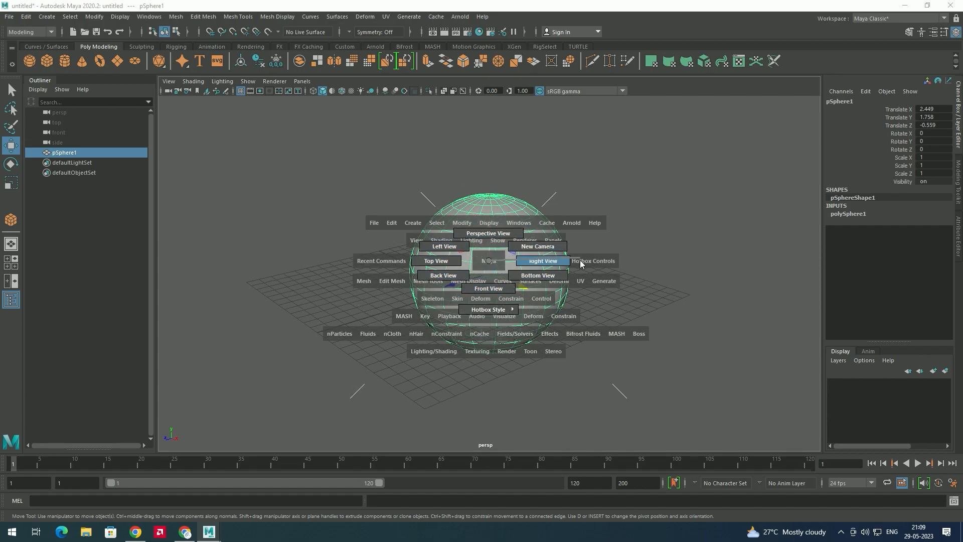
drag(580, 263, 580, 260)
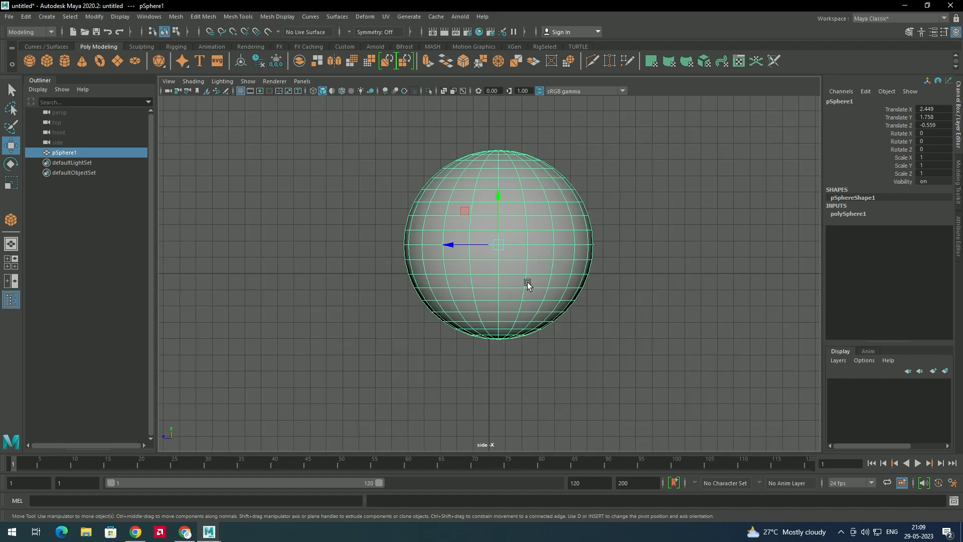
key(space)
drag(515, 253, 525, 208)
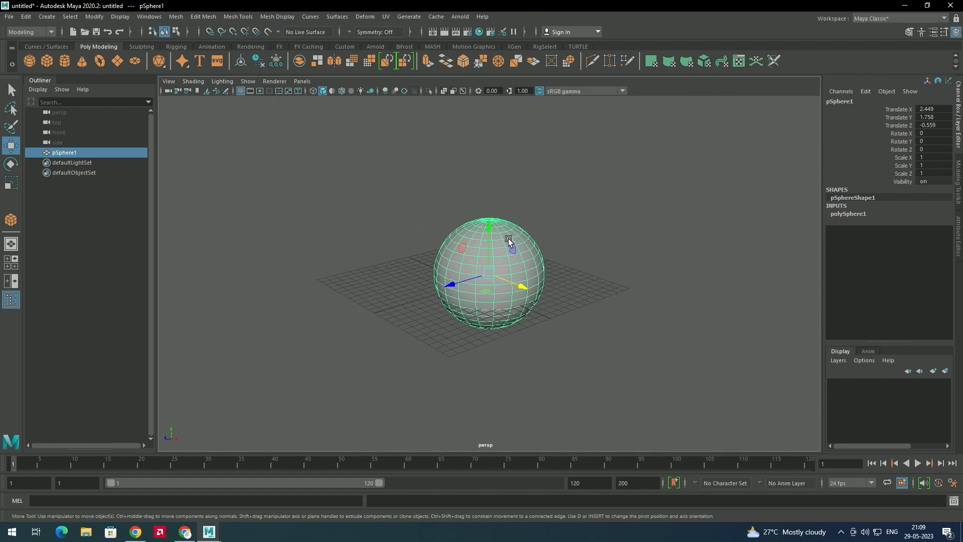
- Show the four-view layout, deselect the sphere and change the perspective panel to the Right View
key(space)
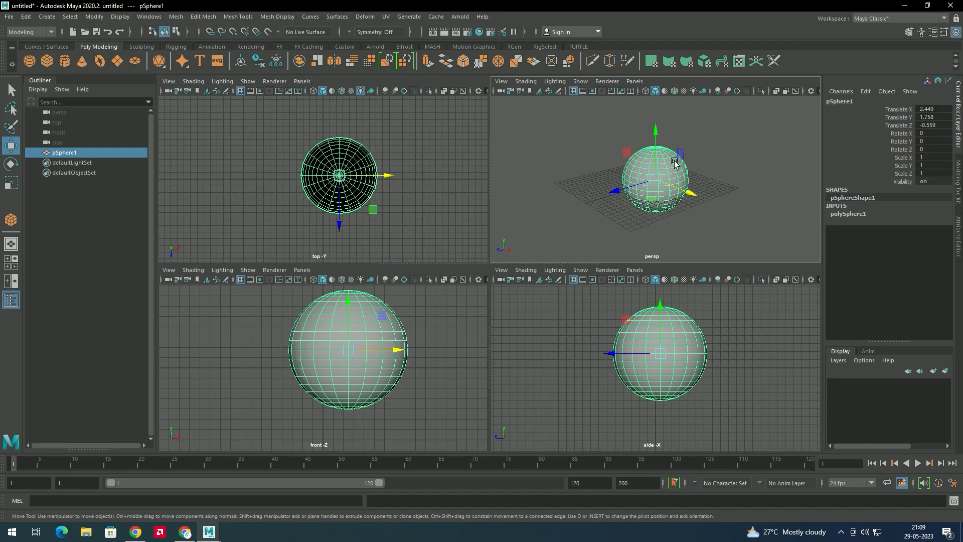
click(414, 224)
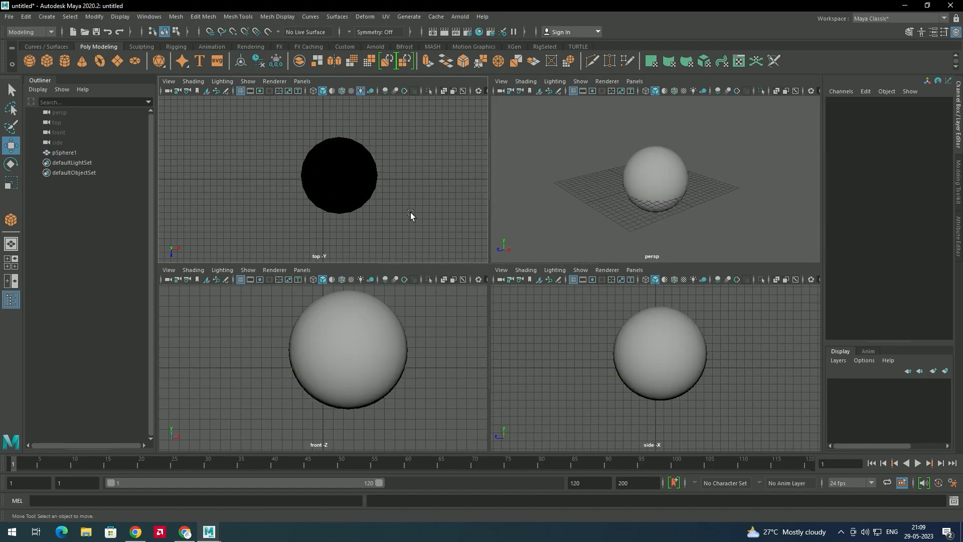
click(601, 201)
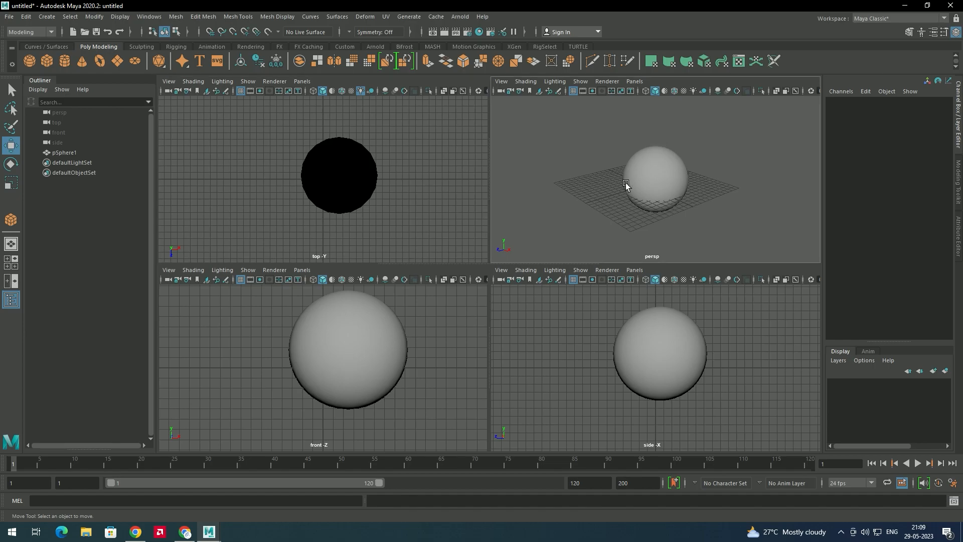
drag(600, 173, 632, 216)
click(595, 215)
key(space)
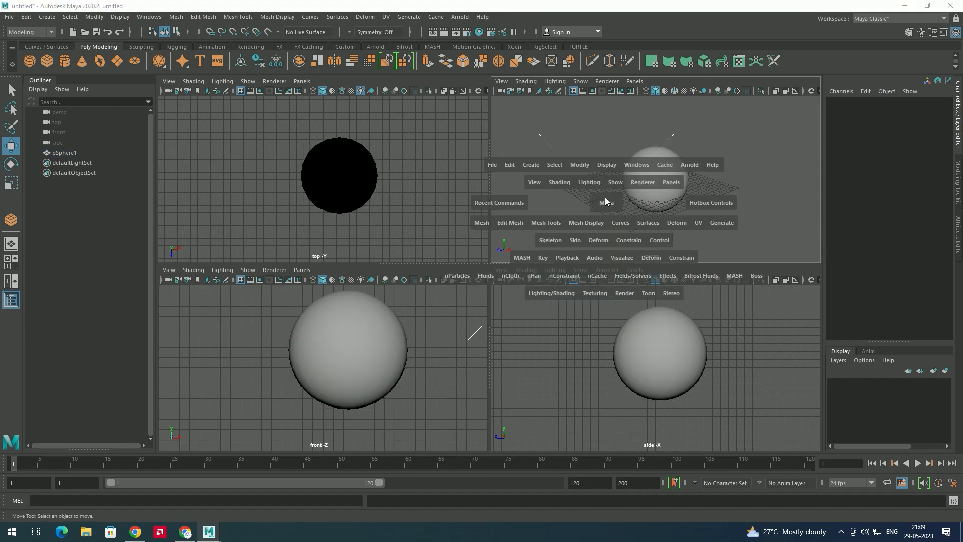
drag(607, 200, 759, 200)
- Zoom the orthographic panels in and out to compare their views of the sphere
scroll(594, 160, down, 2)
scroll(608, 162, up, 2)
scroll(607, 163, down, 1)
scroll(607, 164, up, 1)
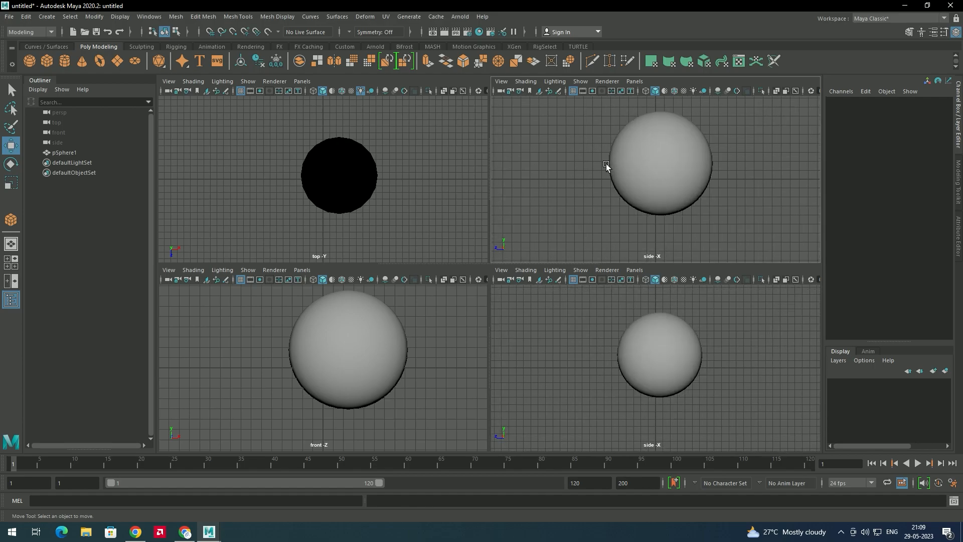
scroll(388, 195, up, 1)
scroll(381, 342, down, 1)
scroll(380, 342, up, 1)
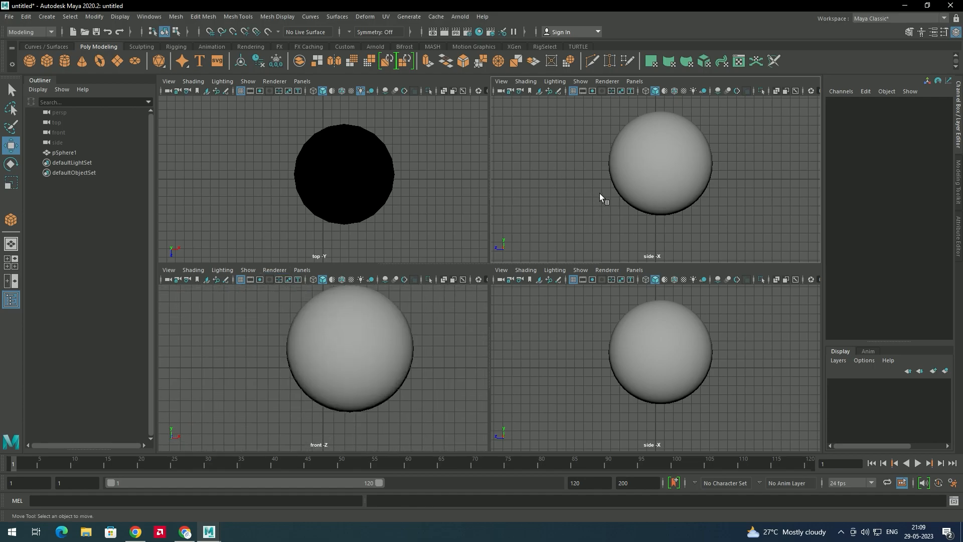
- Restore the Perspective View in the panel that had been changed to the Right View
key(space)
drag(599, 192, 598, 116)
key(space)
click(654, 183)
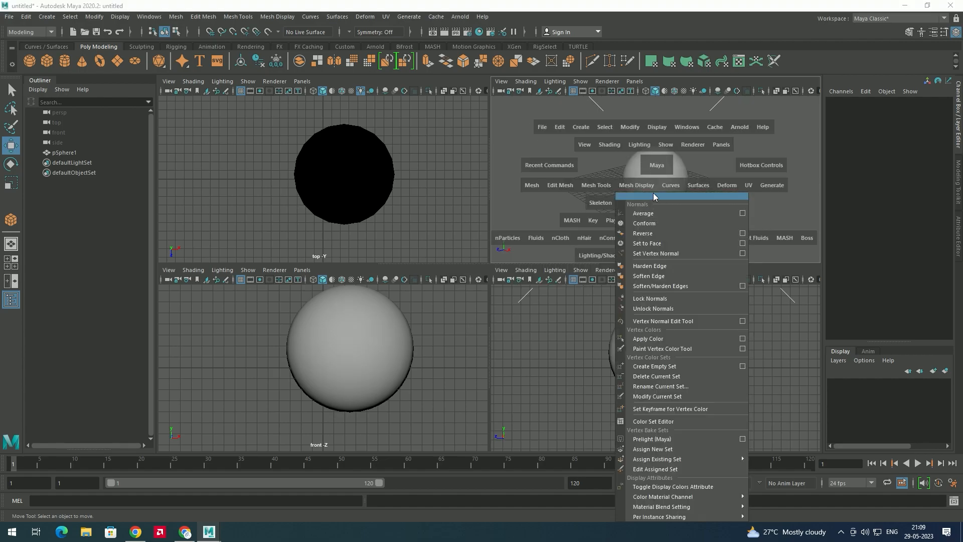
click(627, 163)
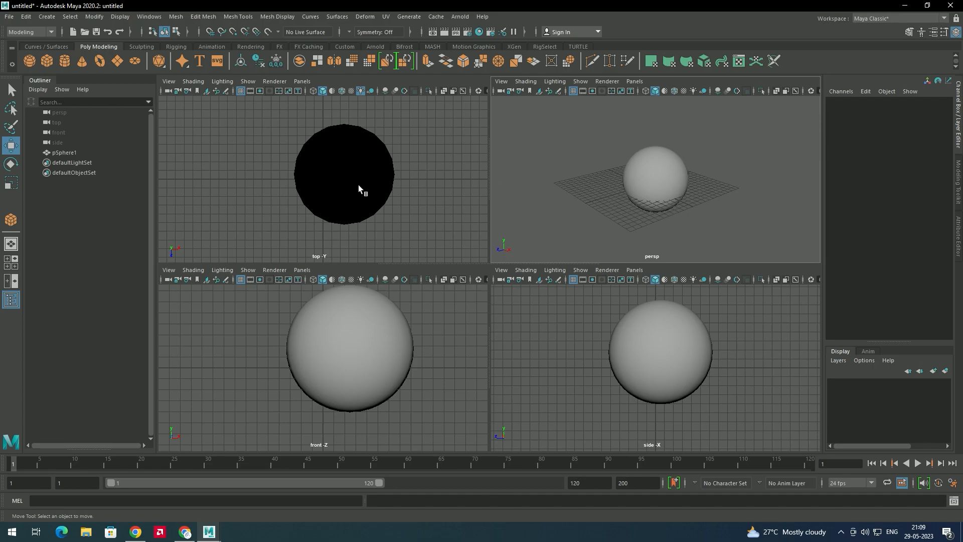
- Select and deselect the sphere in the top view panel
click(381, 197)
click(414, 190)
click(391, 178)
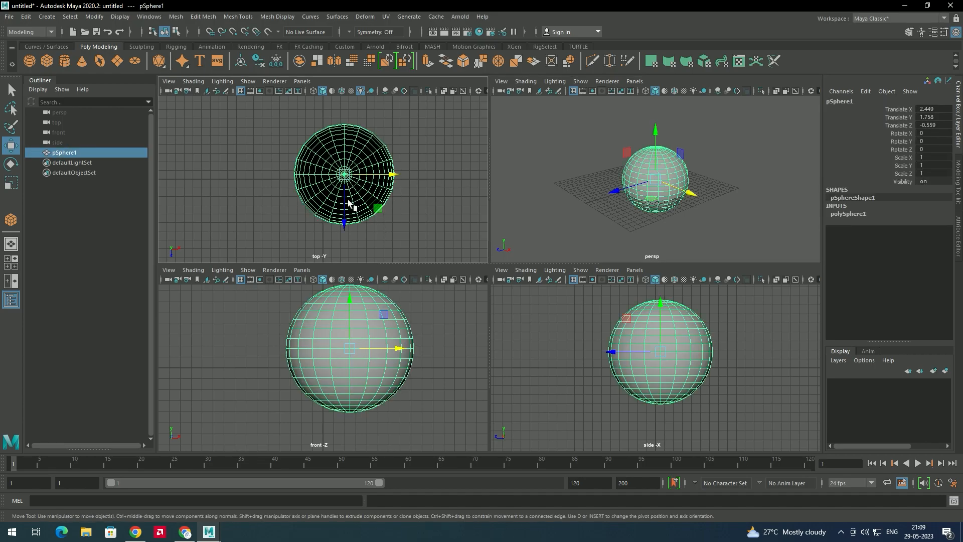
click(415, 189)
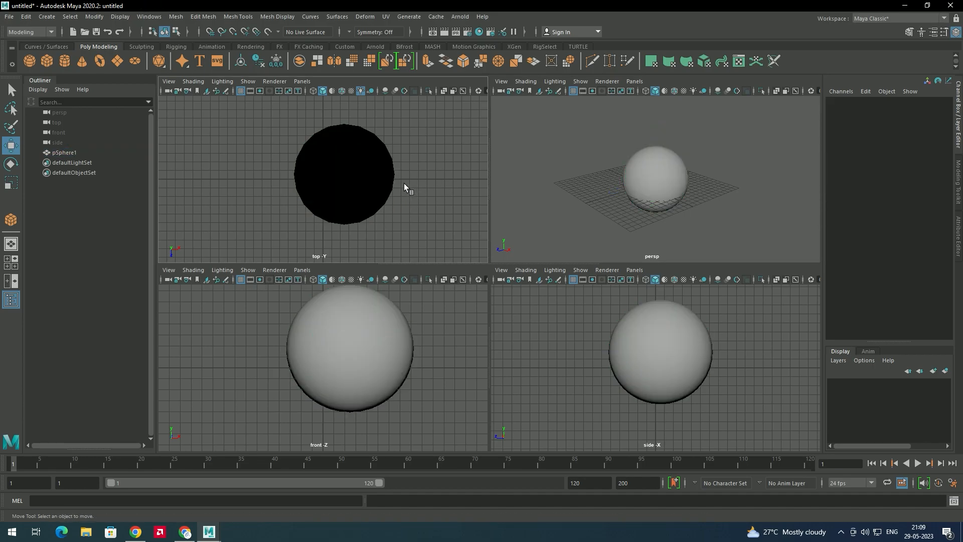
scroll(371, 170, up, 2)
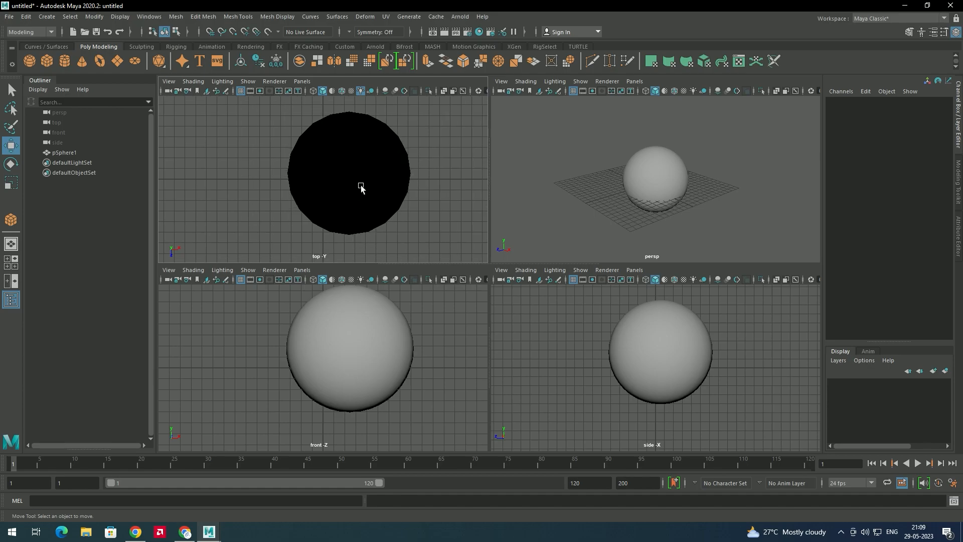
- Change the top view panel to the Right View and select the sphere
key(space)
drag(363, 186, 410, 179)
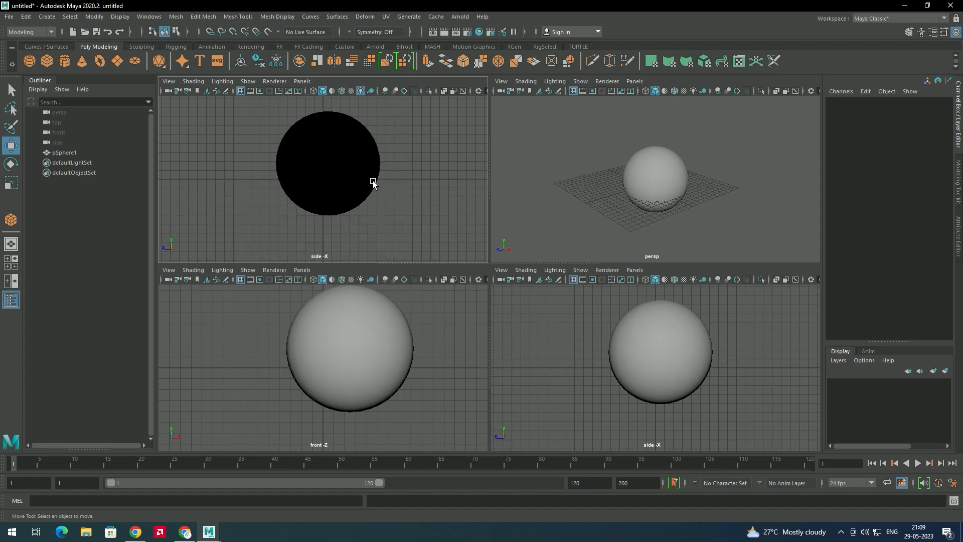
click(632, 362)
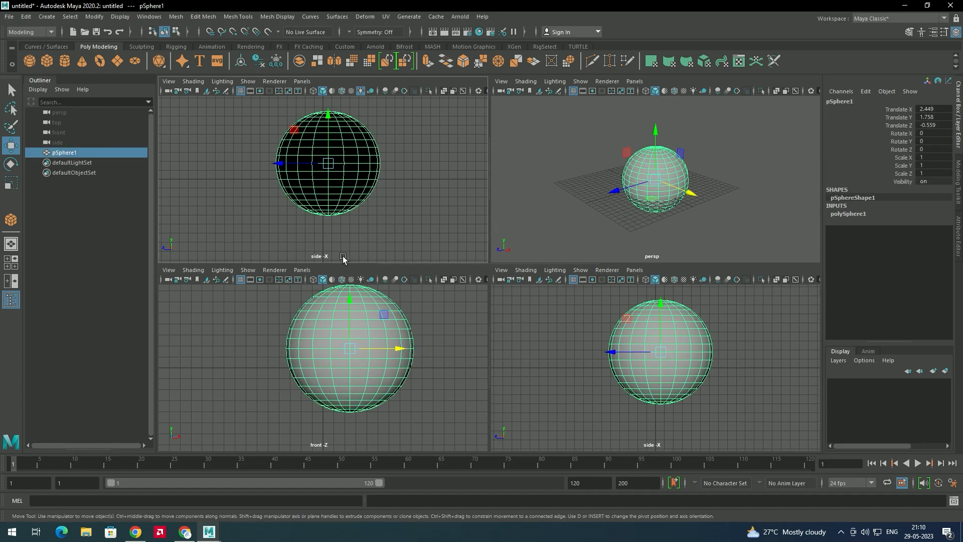
- Change the same panel to the Left View and return it to the Top View
key(space)
drag(337, 173, 304, 168)
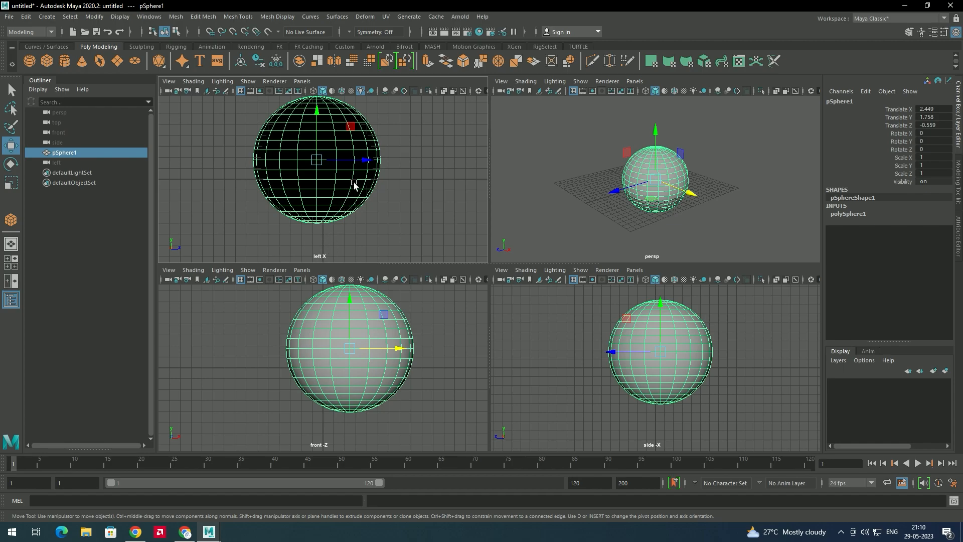
key(space)
drag(367, 182, 369, 170)
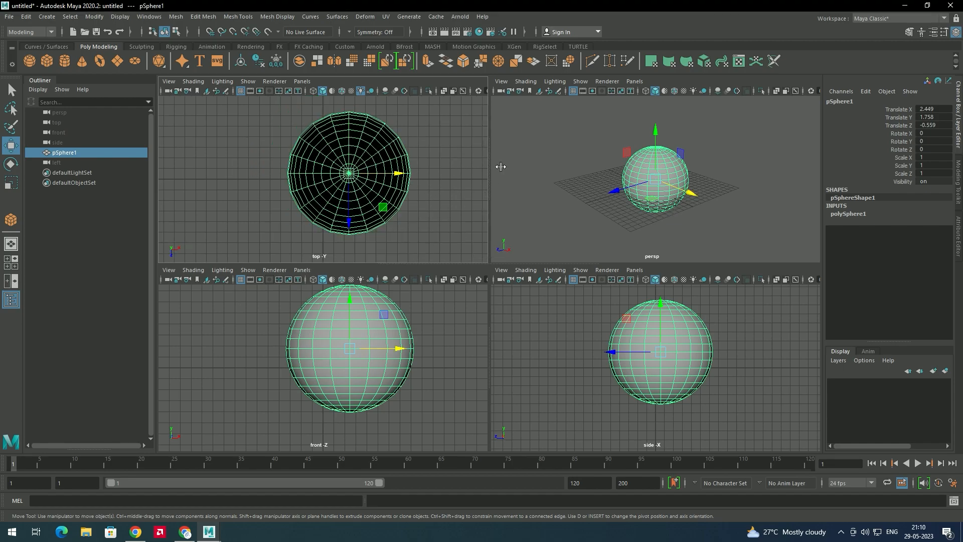
- Maximize the perspective view, then deselect and reselect the sphere
key(space)
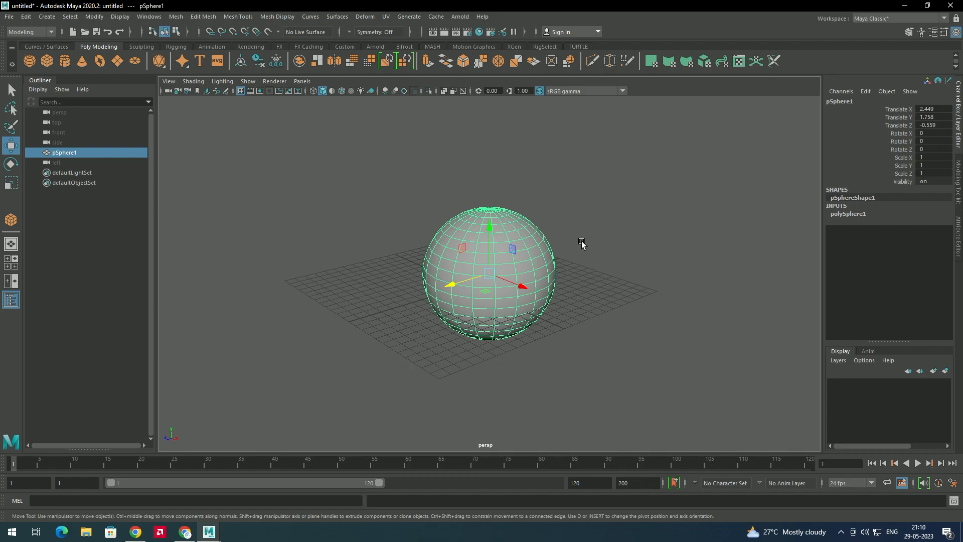
click(546, 241)
click(520, 242)
click(590, 239)
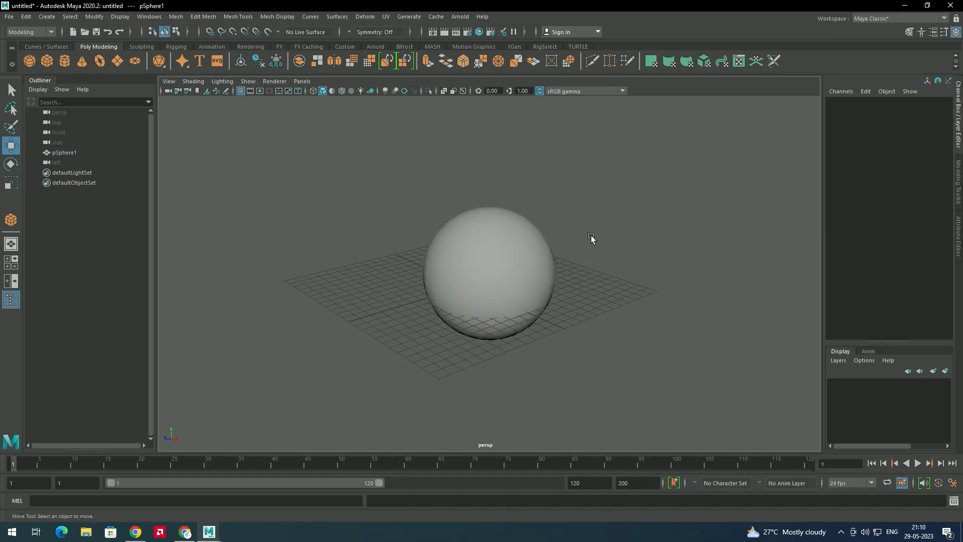
click(490, 260)
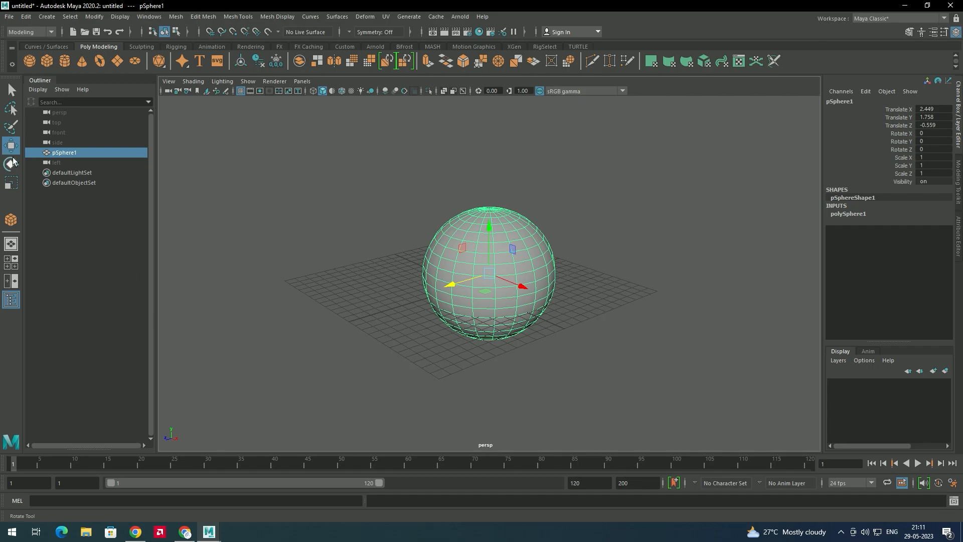
- Move the sphere along Y to about 7.5, along Z to about 1.9 and along X to about 2.7
ctrl+click(518, 265)
click(517, 260)
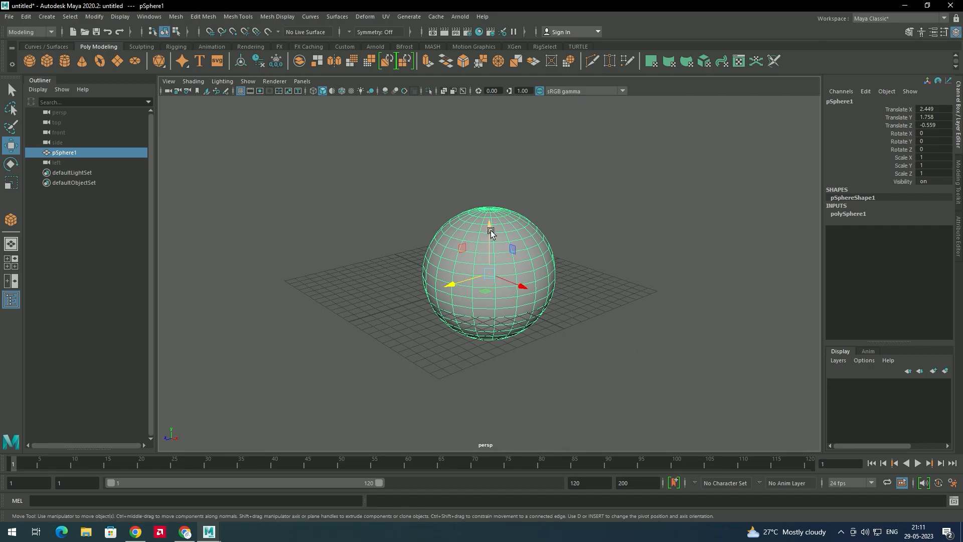
drag(490, 230, 518, 160)
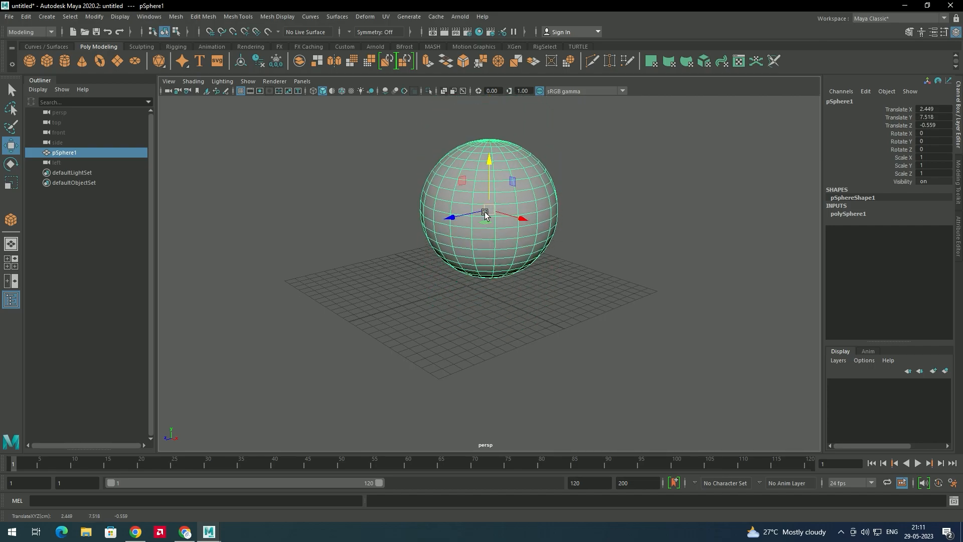
drag(452, 217, 437, 256)
drag(501, 224, 488, 241)
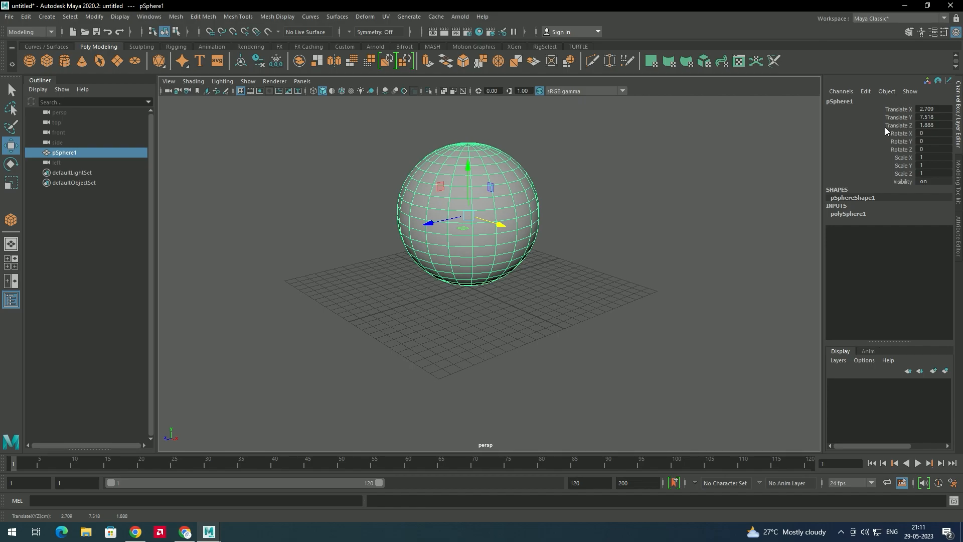
- Set the sphere's Translate X to 4, and reset Translate X, Y and Z together to 0
click(926, 109)
text(4)
key(Return)
drag(922, 109, 931, 123)
text(0)
key(Return)
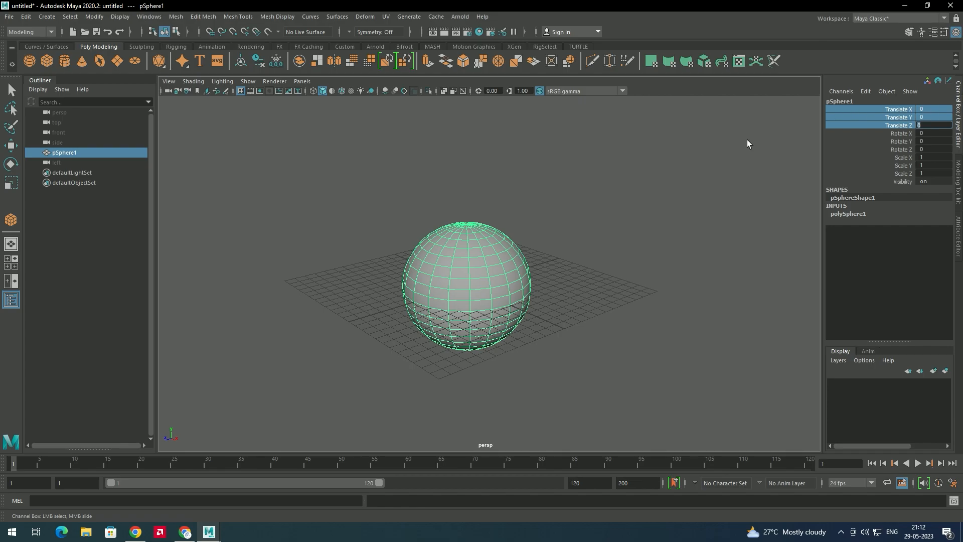
- Reselect the sphere, move it along X to about 22.5, and delete it
click(610, 221)
key(w)
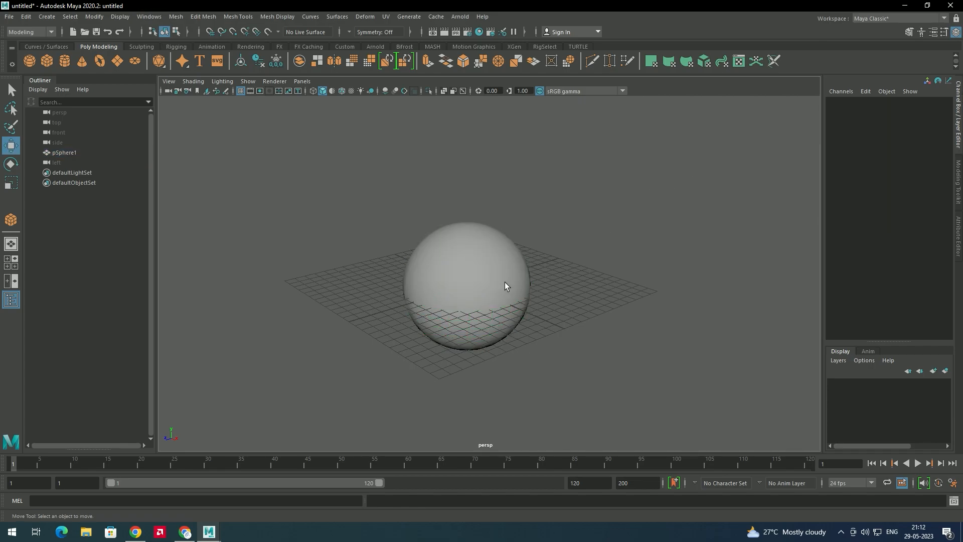
click(489, 278)
drag(496, 298, 545, 344)
scroll(472, 302, up, 5)
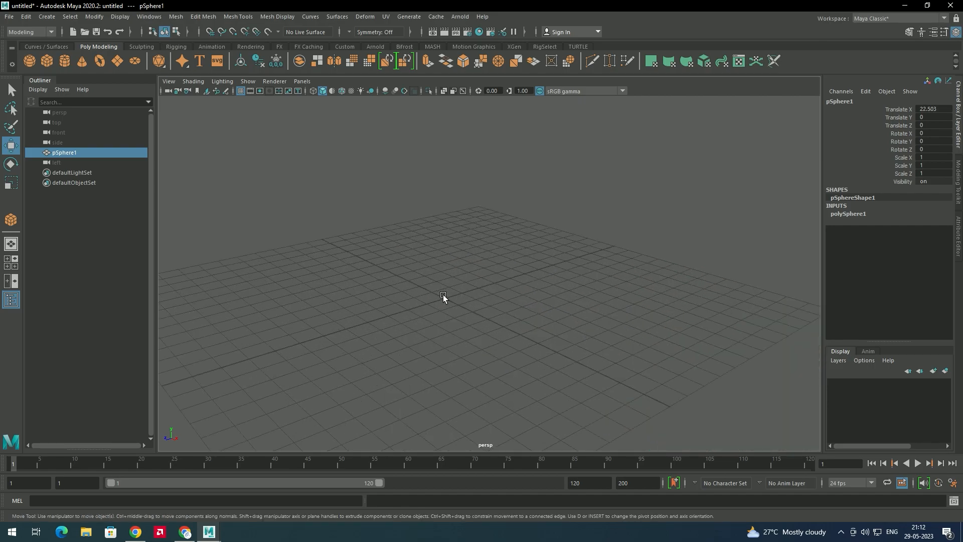
scroll(441, 292, up, 2)
scroll(441, 283, up, 1)
scroll(426, 288, down, 5)
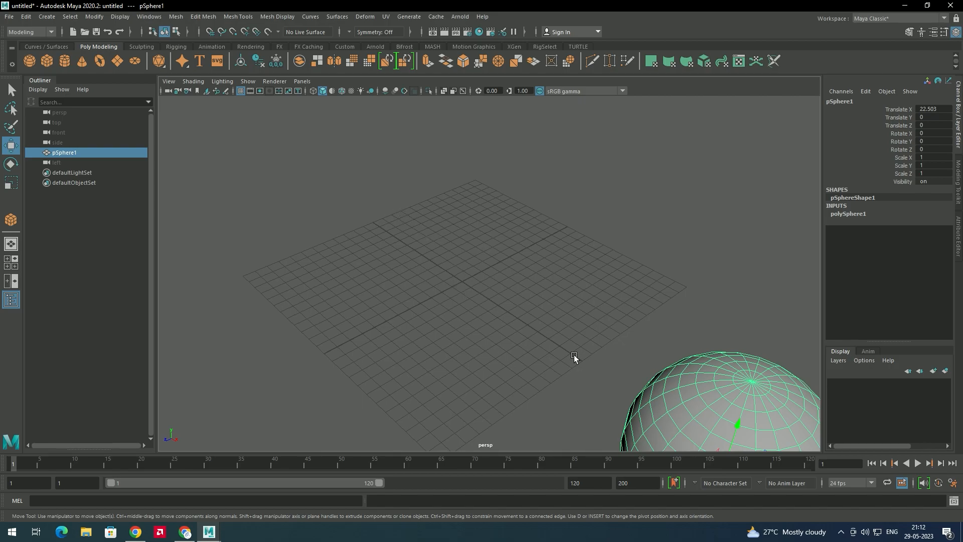
key(Delete)
- Examine the perspective view's axis indicator while orbiting and zooming around the empty grid
alt+drag(482, 287, 469, 336)
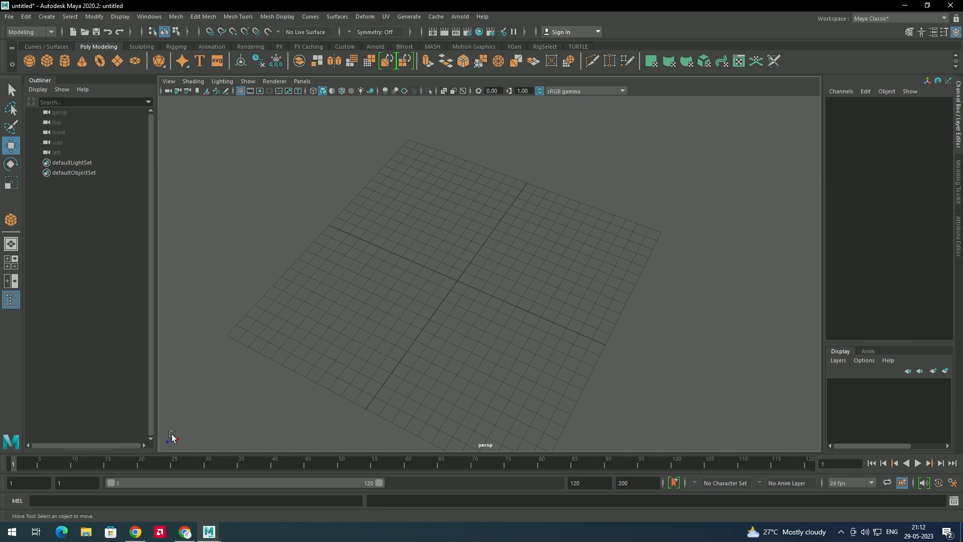
alt+drag(314, 381, 359, 344)
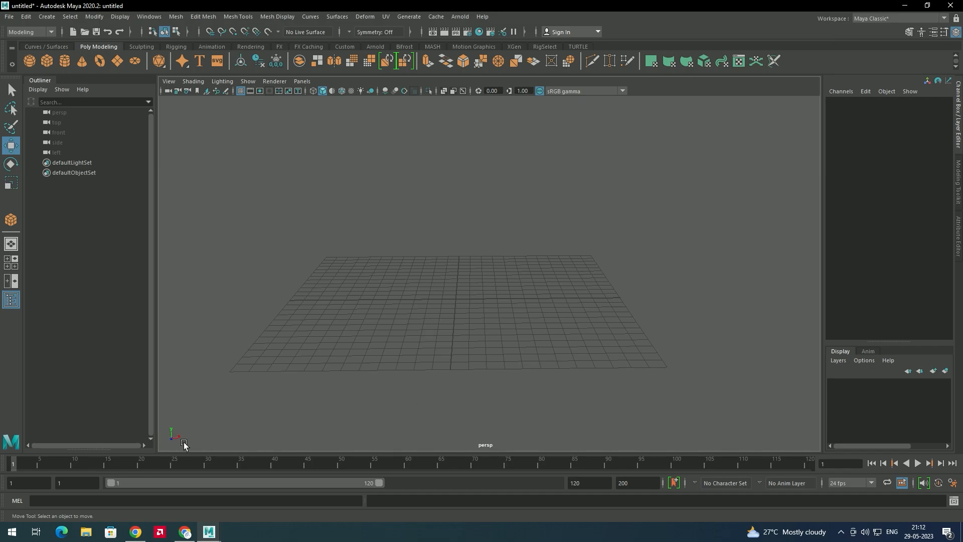
alt+drag(164, 437, 172, 436)
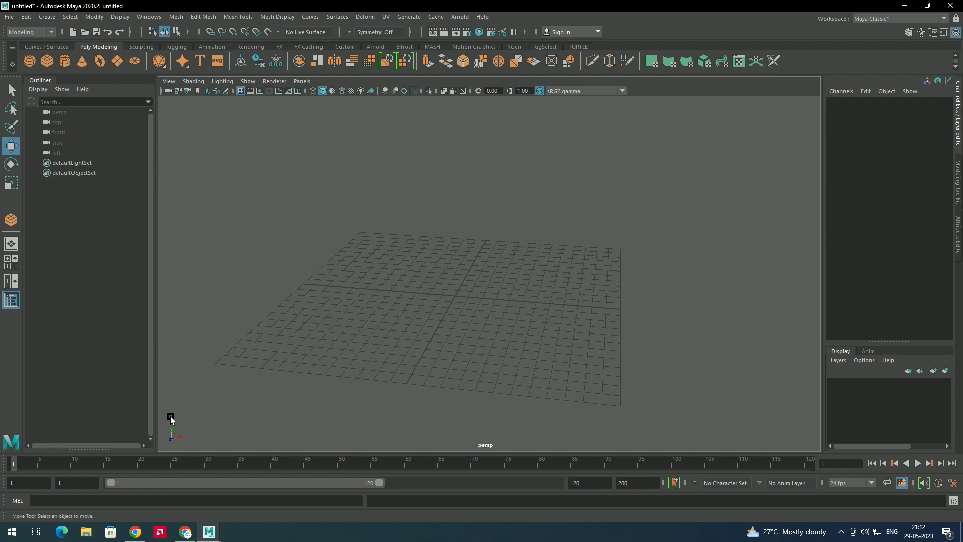
alt+drag(170, 421, 170, 454)
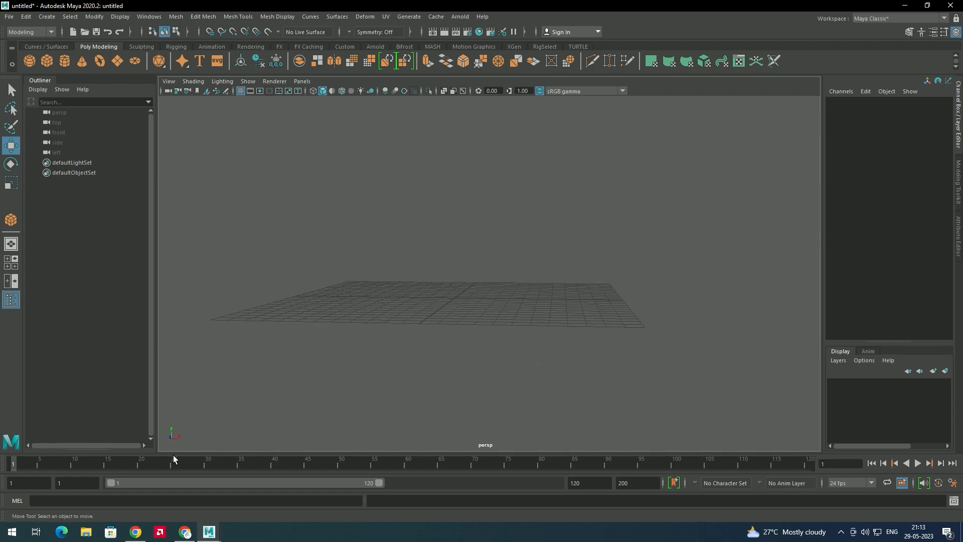
alt+drag(217, 423, 296, 422)
scroll(186, 436, down, 5)
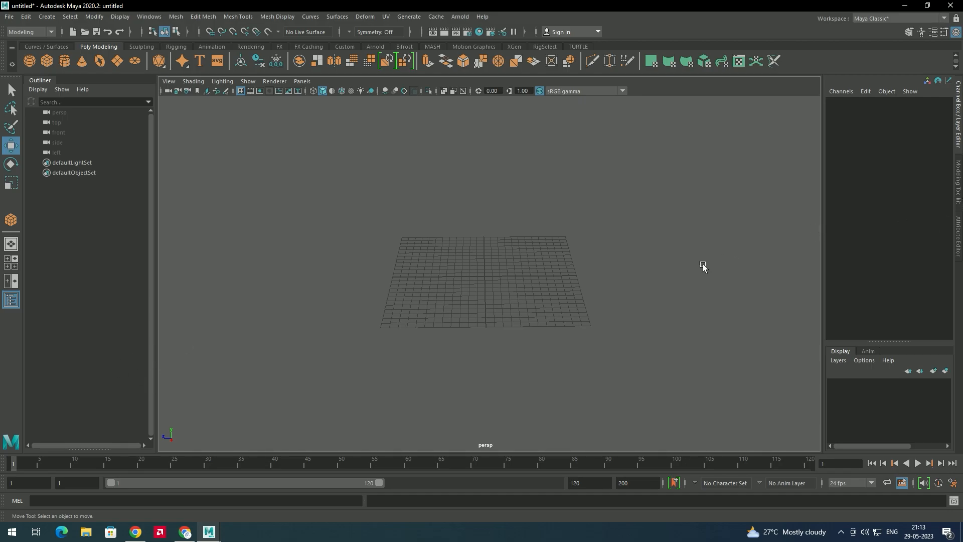
scroll(669, 261, up, 4)
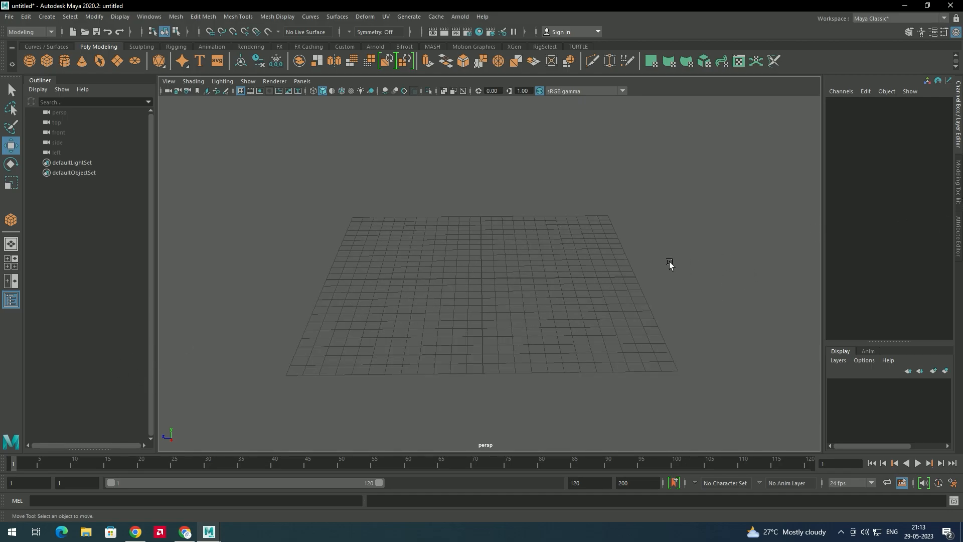
alt+drag(498, 294, 538, 288)
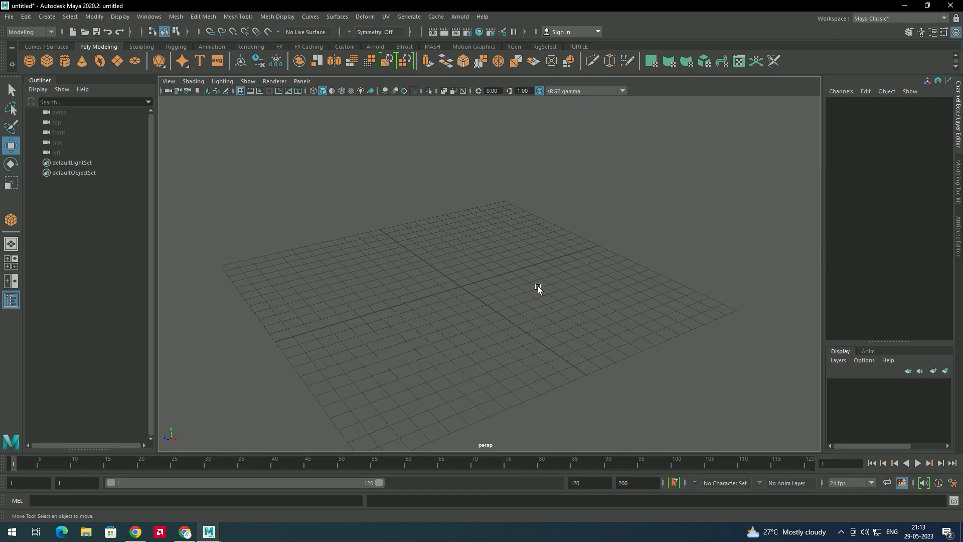
- Draw a polygon sphere with a radius of about 6 on the grid and set its Translate X, Y and Z to 0
click(29, 61)
drag(478, 295, 533, 343)
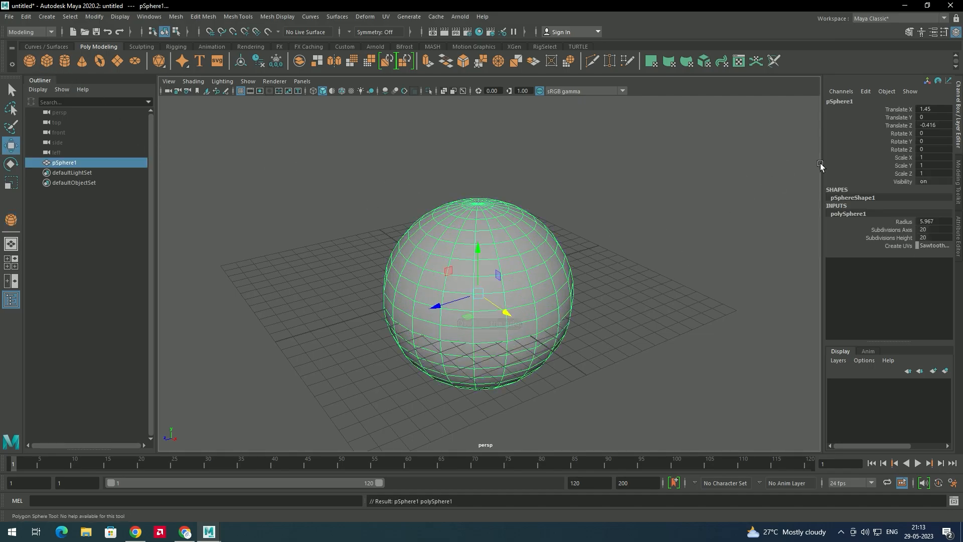
drag(932, 109, 932, 125)
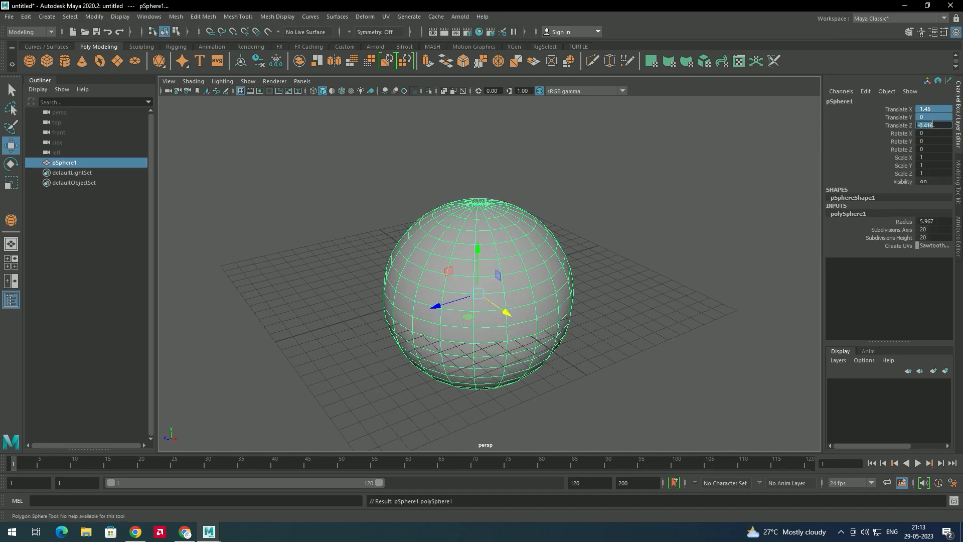
click(537, 339)
alt+drag(537, 339, 573, 341)
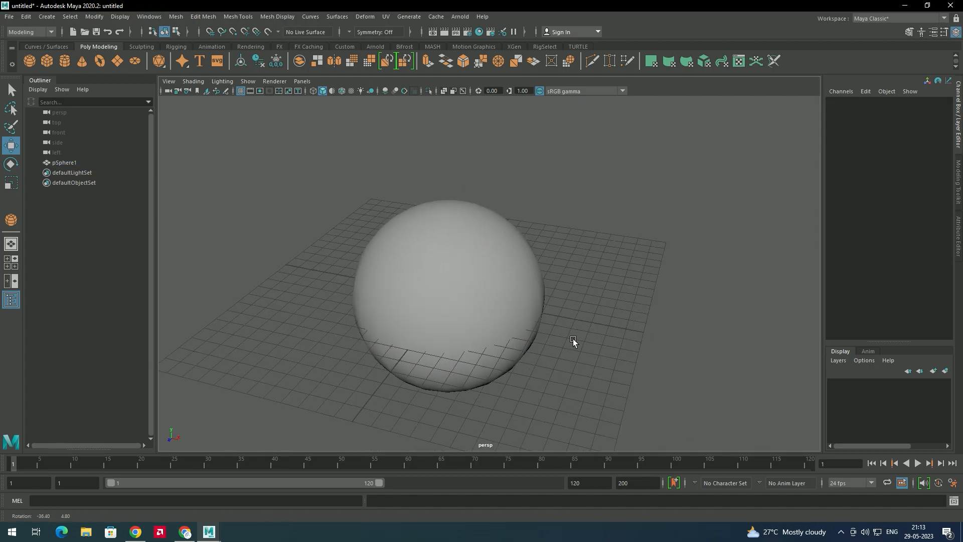
click(525, 343)
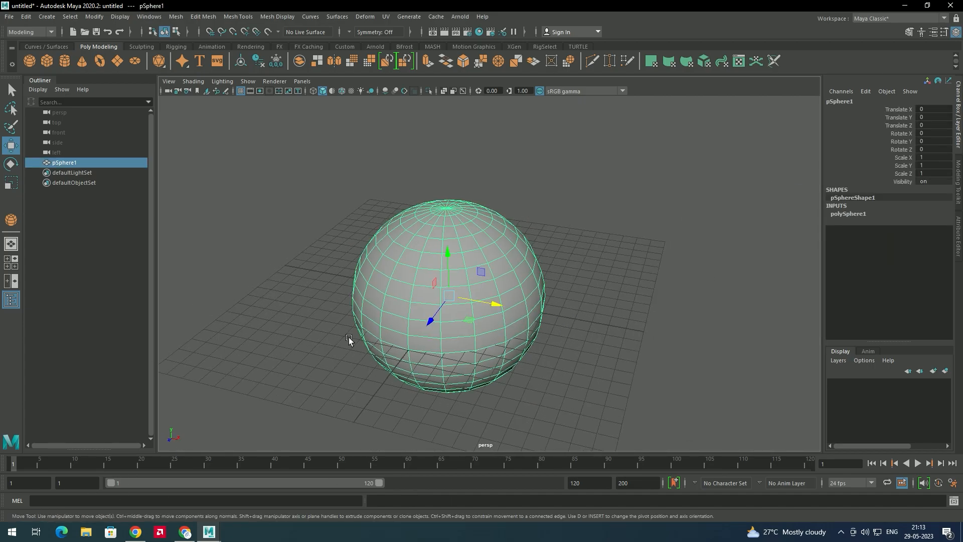
- Move the sphere along positive X to about 2.8, then along negative X to about -4.9
alt+drag(346, 340, 370, 329)
drag(490, 306, 537, 307)
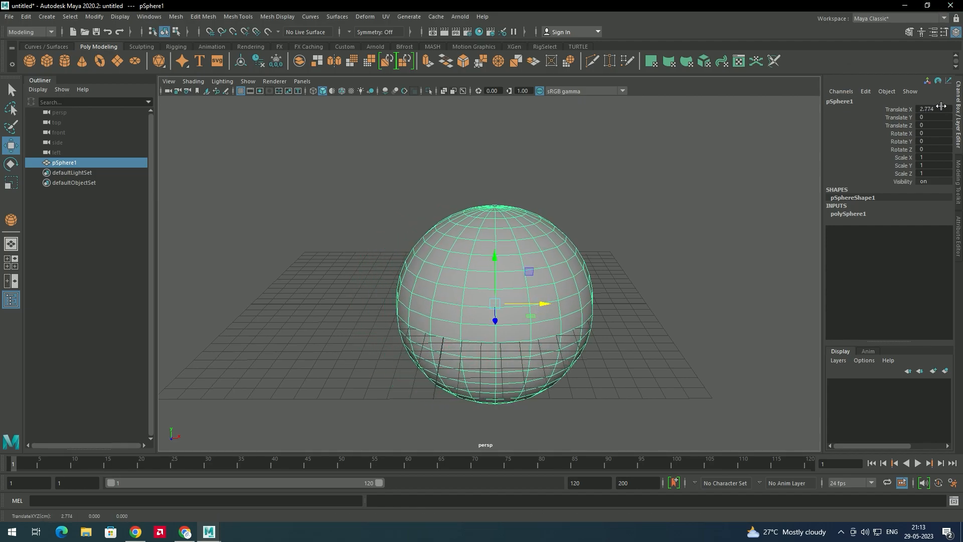
drag(544, 304, 418, 305)
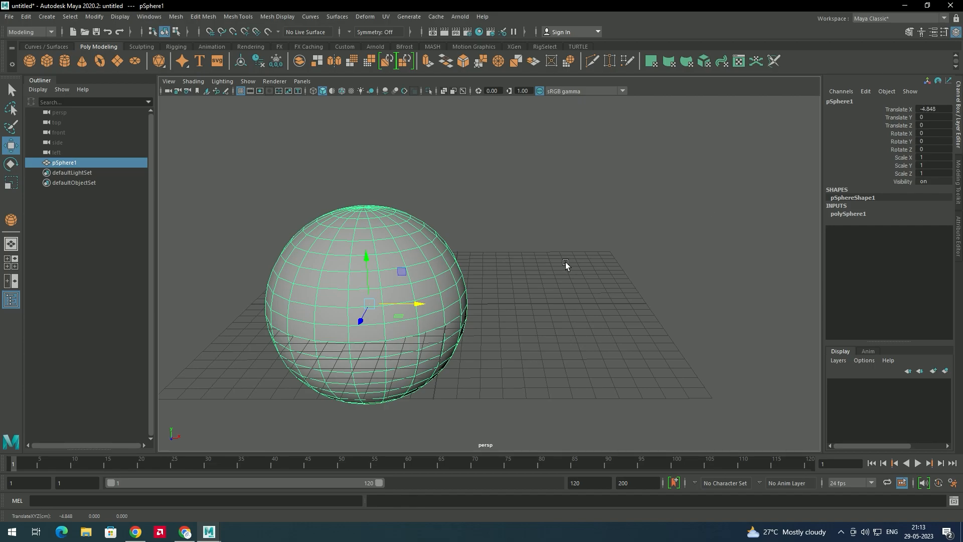
alt+drag(564, 257, 430, 295)
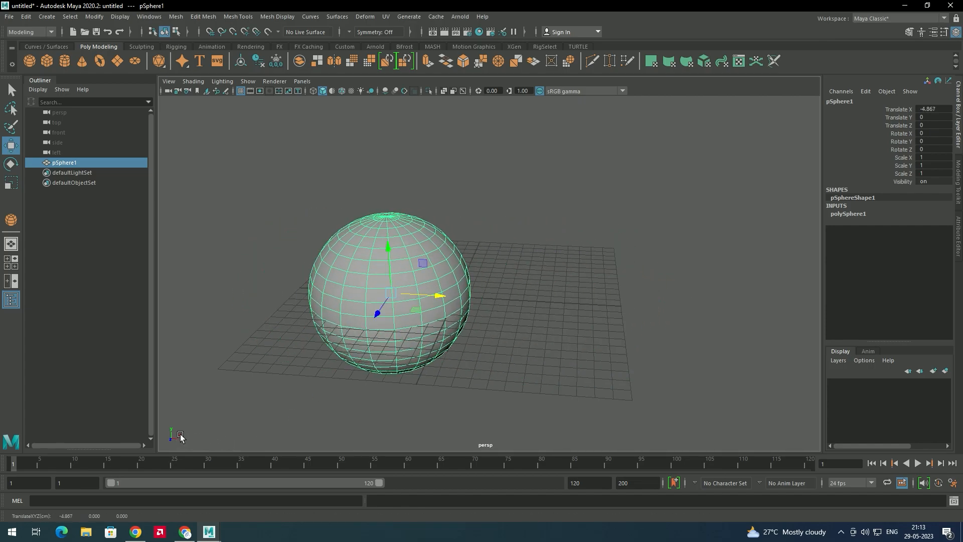
- Set the sphere's Translate X to 0, then deselect and reselect the sphere
click(937, 102)
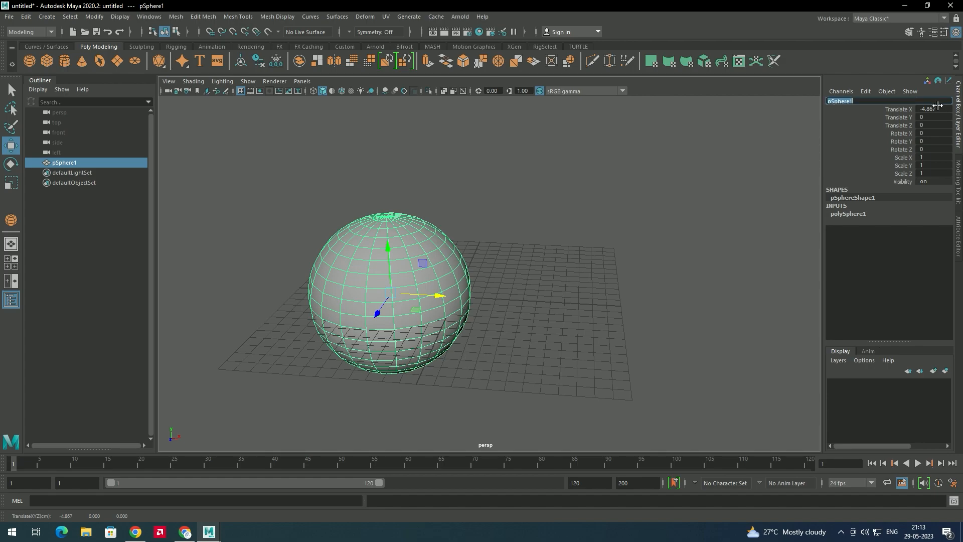
click(938, 109)
text(0)
key(Return)
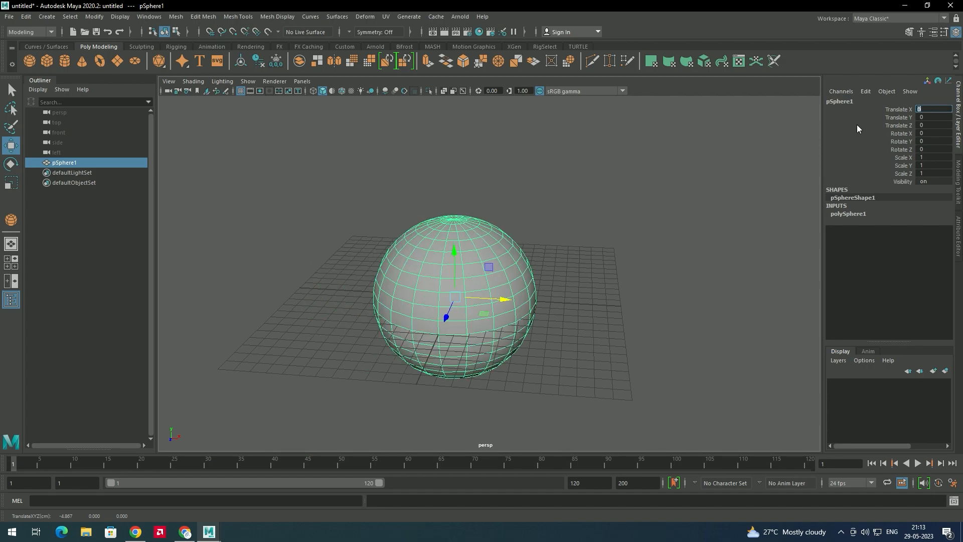
click(570, 257)
click(471, 307)
- Turn off Interactive Creation for polygon primitives and delete the sphere
click(47, 17)
mouse_move(123, 52)
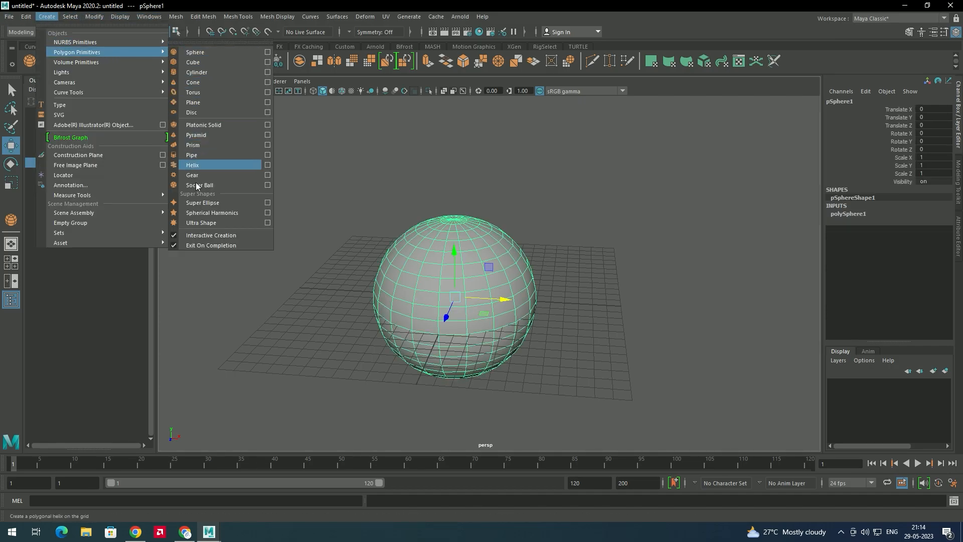
click(200, 236)
click(378, 236)
drag(445, 282, 525, 353)
key(Delete)
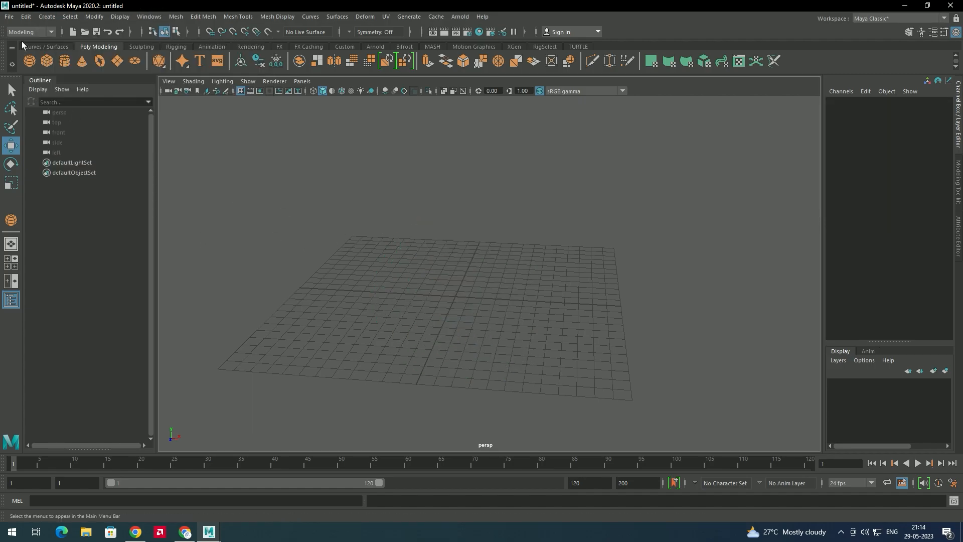
- Create a polygon cube, sphere, torus and plane at the grid's origin
click(47, 59)
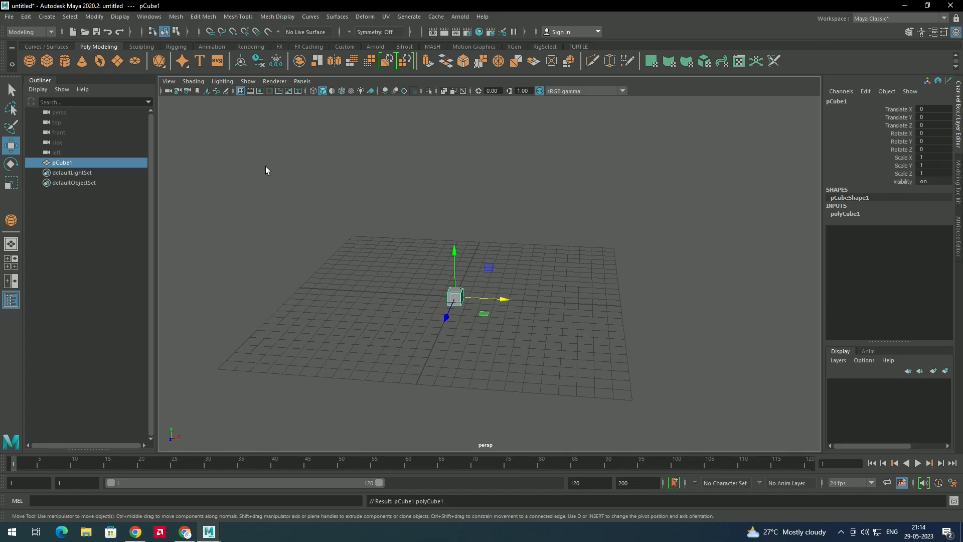
click(33, 61)
click(102, 61)
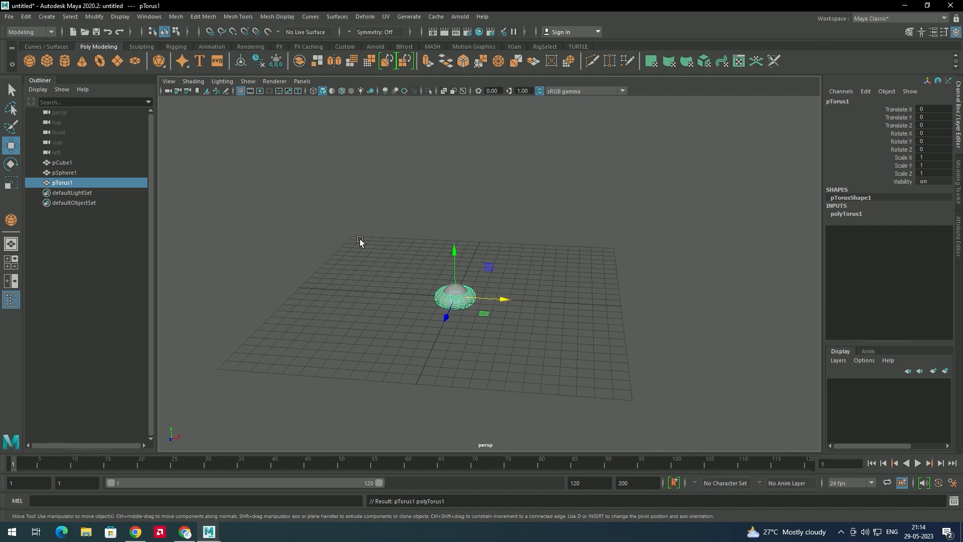
click(117, 62)
- Move the plane along X to about 3.1, then select and delete all four primitives
drag(508, 297, 549, 301)
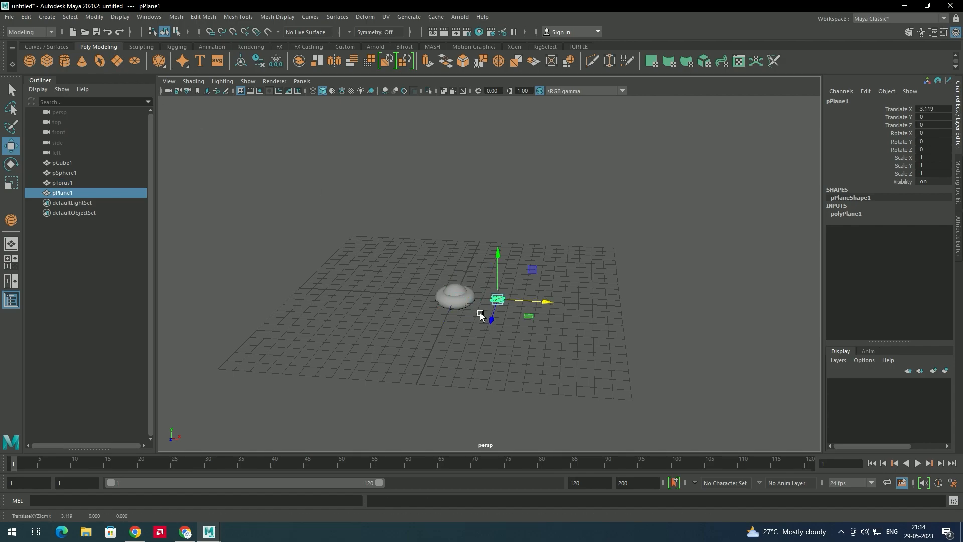
drag(357, 253, 589, 374)
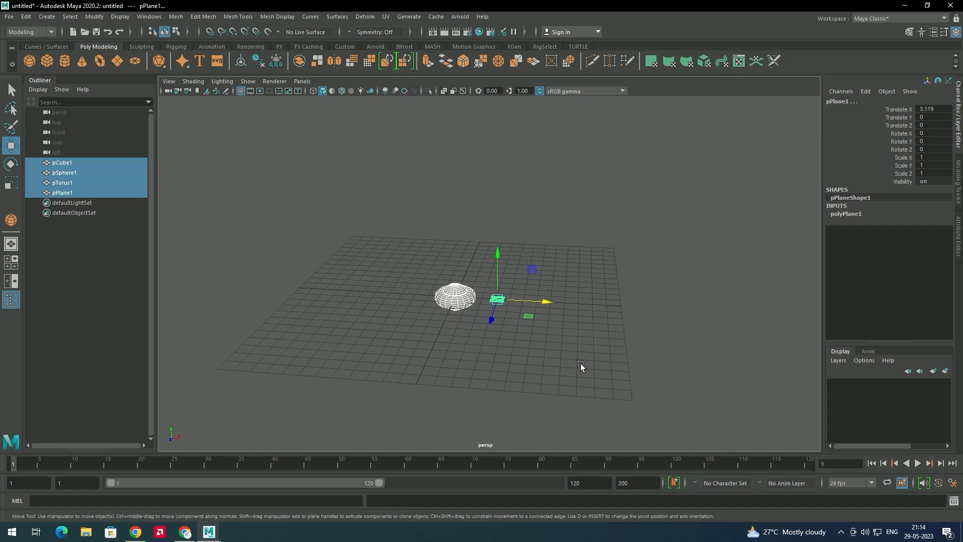
key(Delete)
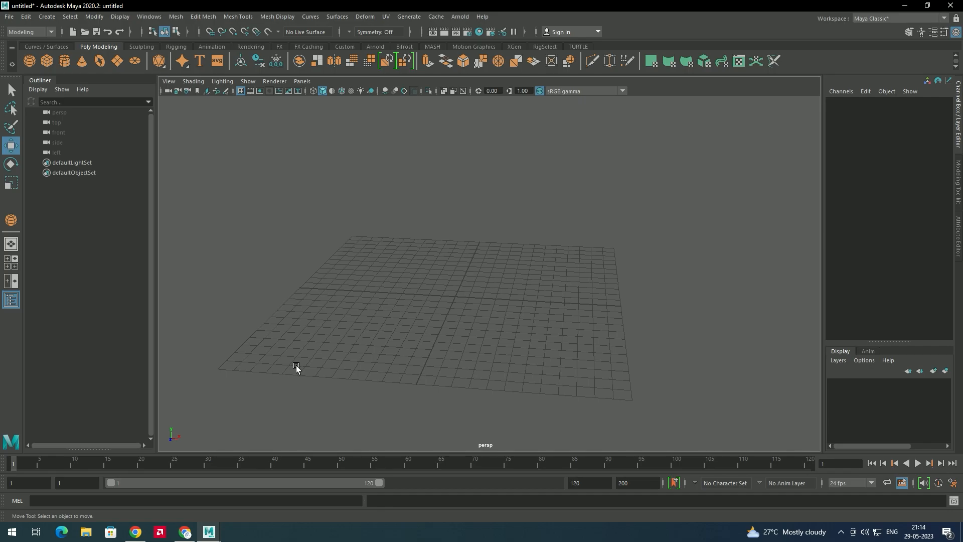
- Turn Interactive Creation back on for polygon primitives
click(47, 18)
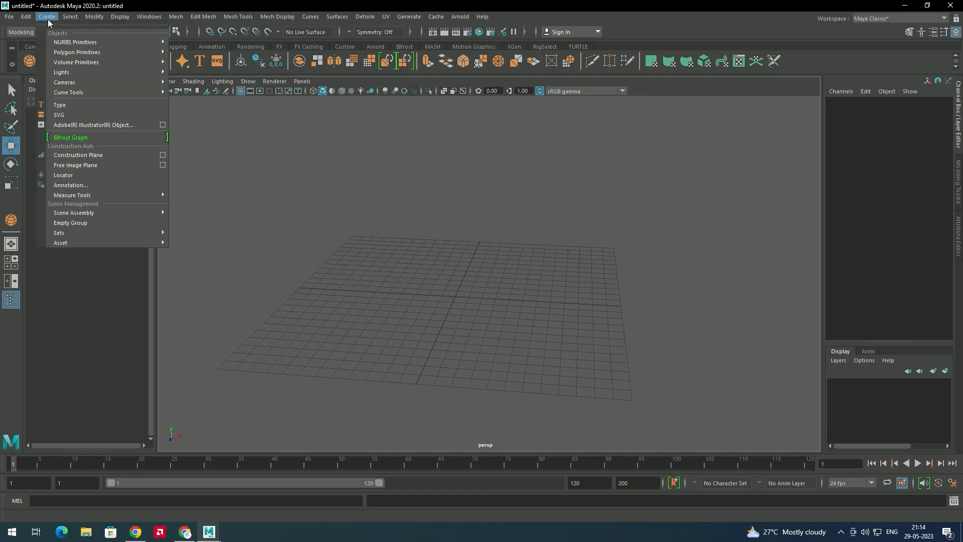
mouse_move(92, 52)
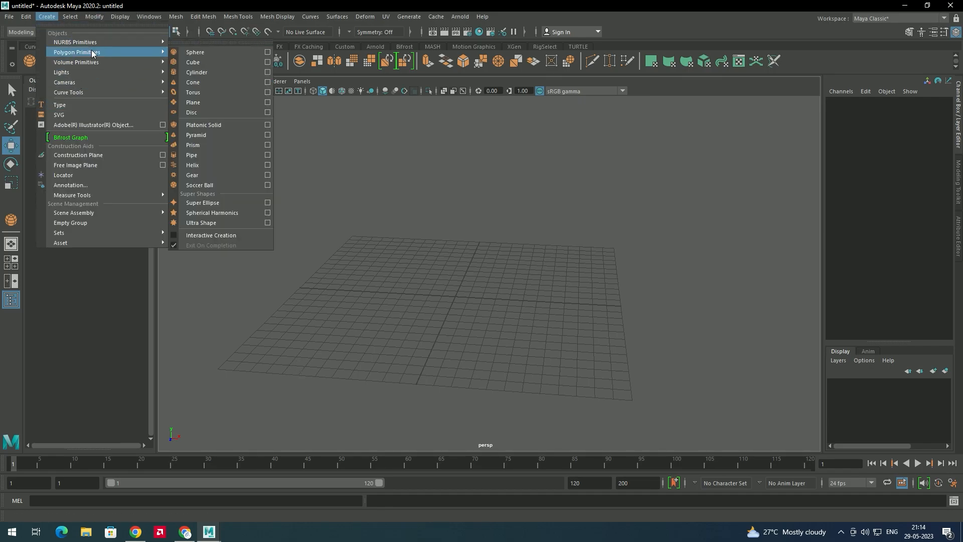
click(175, 235)
- Draw a polygon cube about 3.3 wide, 6.6 high and 8.9 deep, and move it near the grid's centre at about X -0.7, Z -0.1
click(46, 60)
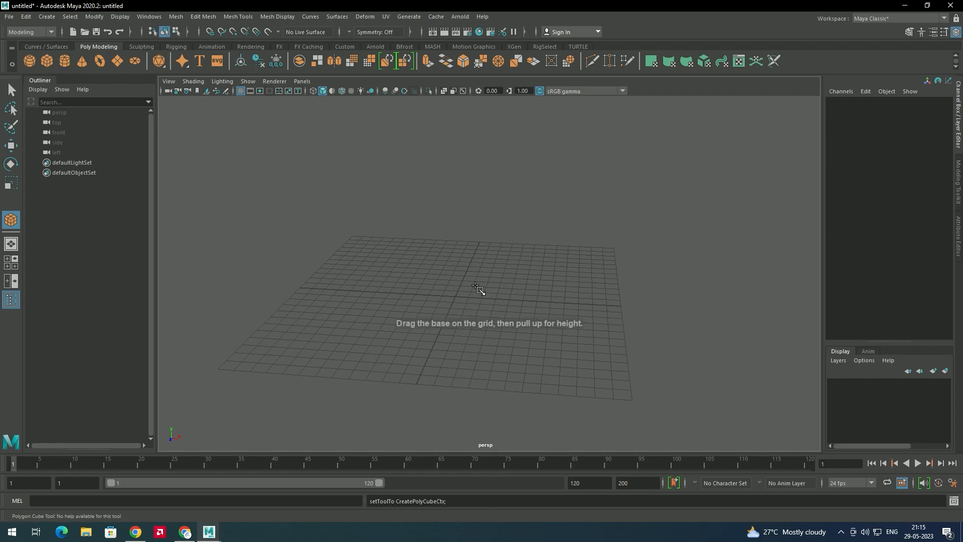
drag(309, 236, 307, 190)
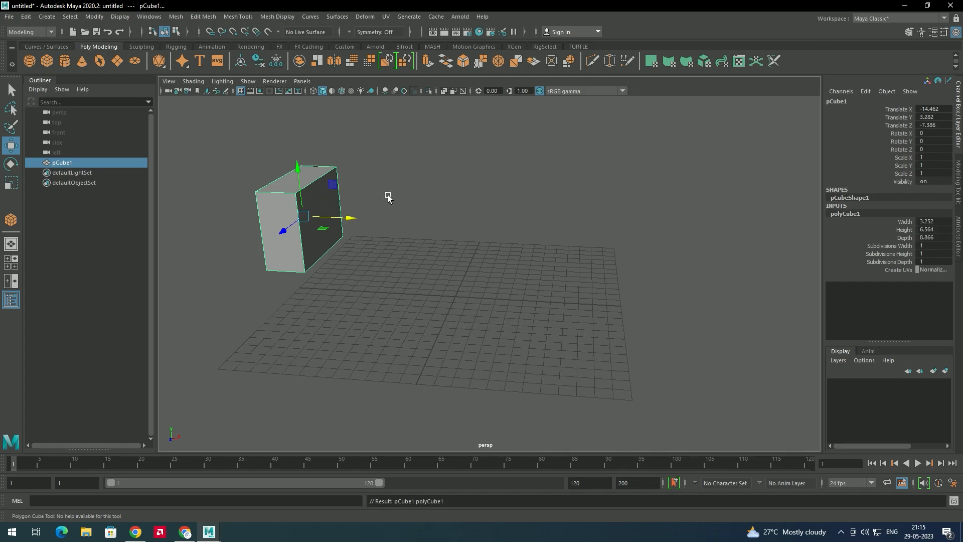
click(376, 236)
click(328, 235)
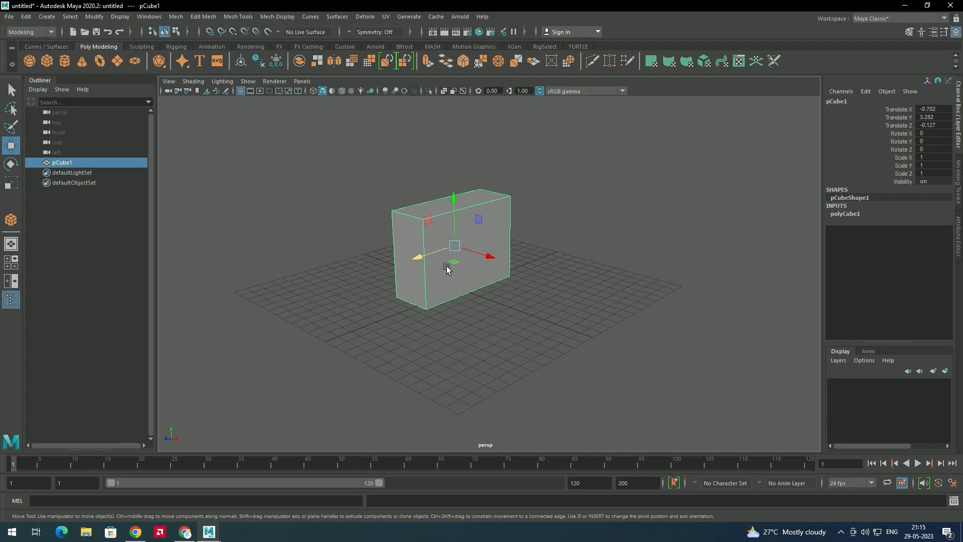
- Move the cube along X and Z to about X -0.045, Z 0.126
drag(454, 247, 503, 288)
key(ctrl+z)
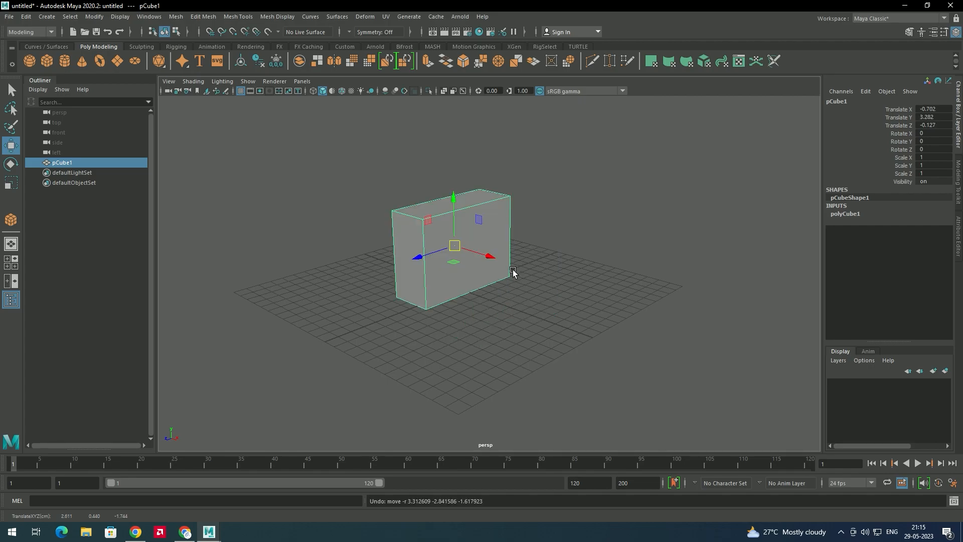
drag(421, 256, 489, 261)
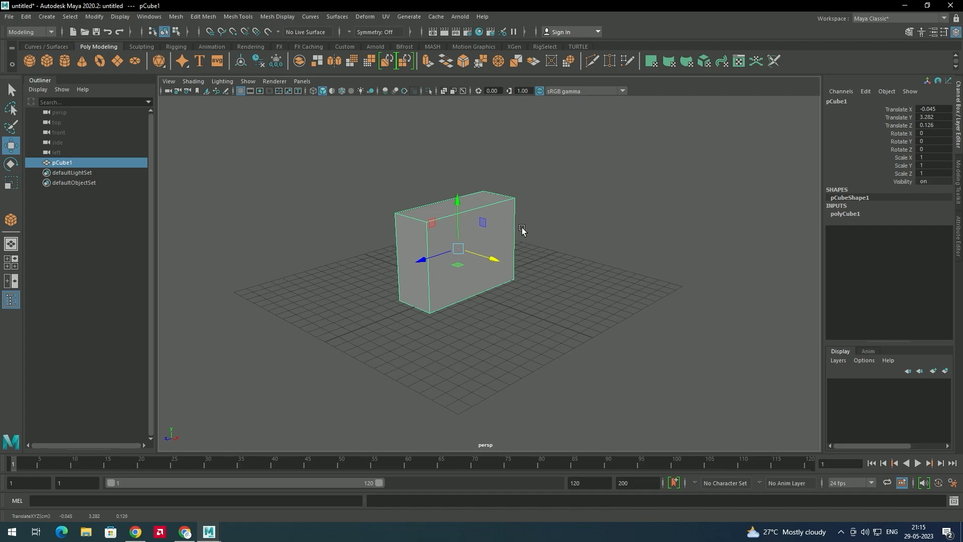
- Try rotating the cube around its Y axis and freely, and undo all the rotations
key(e)
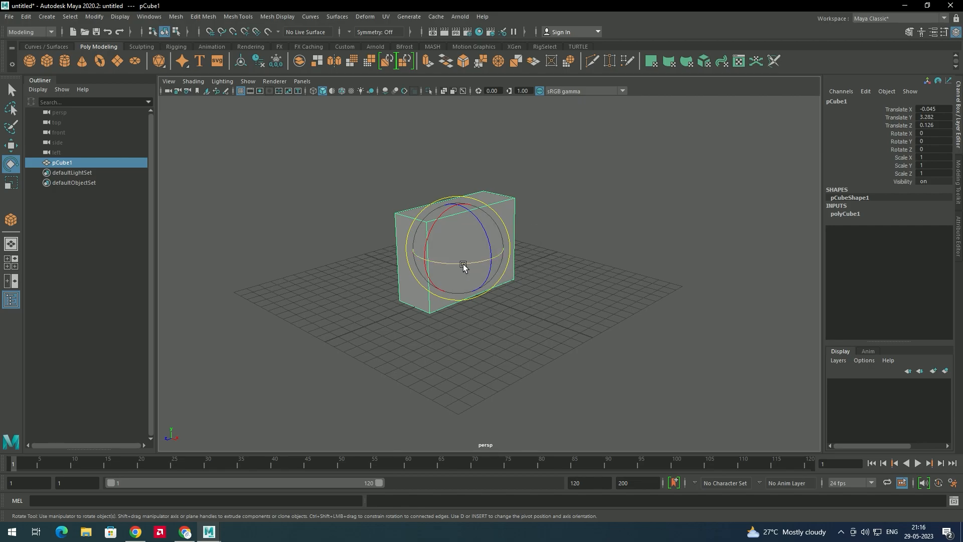
drag(445, 260, 494, 249)
drag(489, 235, 457, 228)
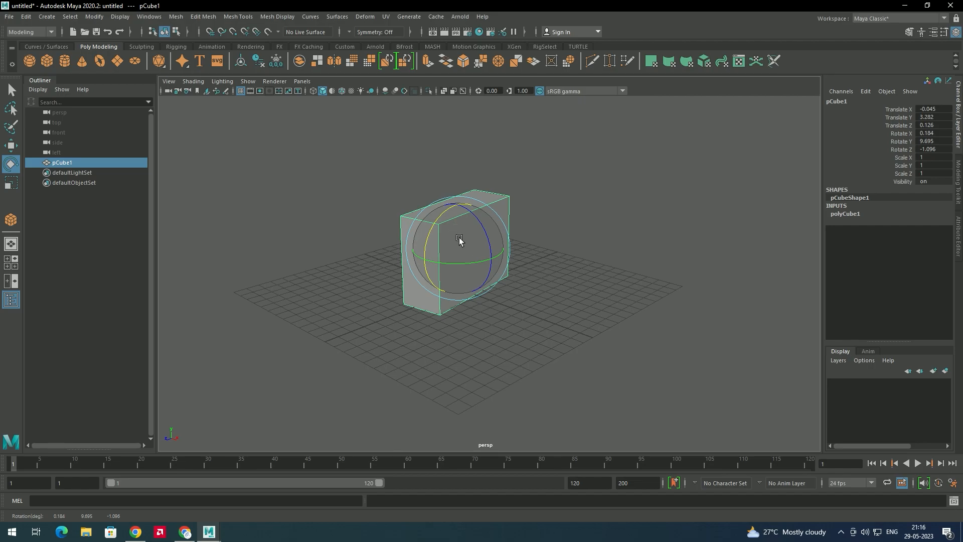
drag(456, 239, 490, 276)
key(ctrl+z)
key(ctrl+z)
key(ctrl+z)
key(ctrl+z)
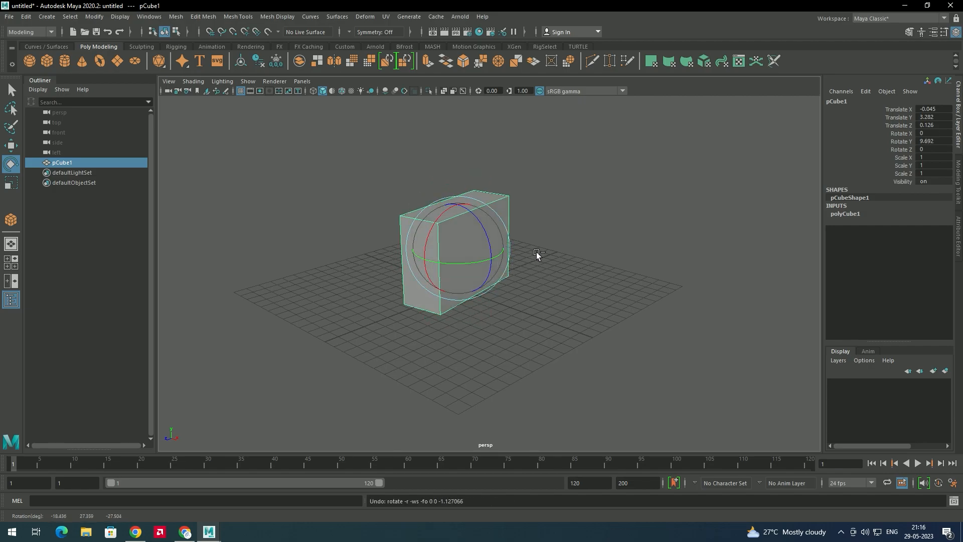
click(586, 266)
click(494, 238)
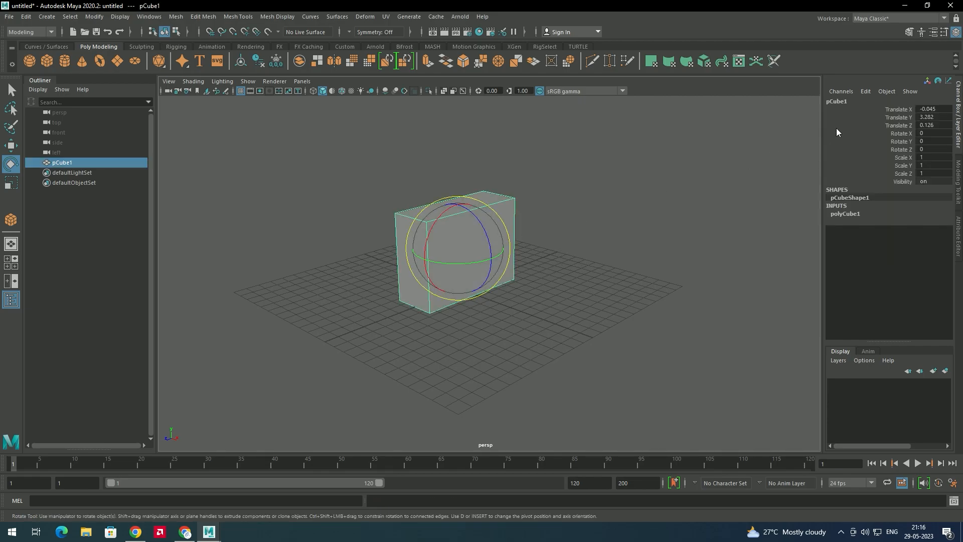
- Set the cube's Rotate Y value to 40
click(930, 142)
key(Return)
click(572, 286)
click(467, 267)
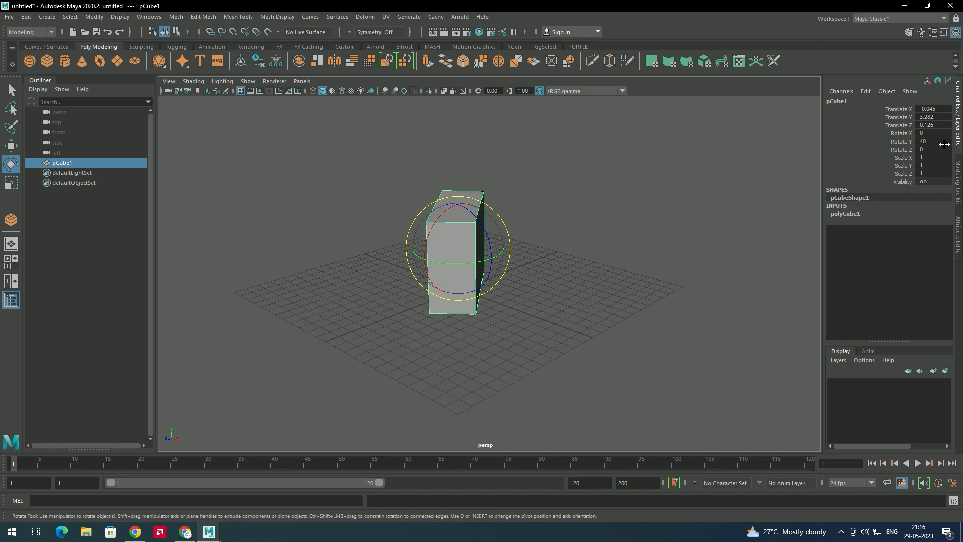
- Rotate the cube to about 37 in Y and 4.6 in Z, and undo all rotation changes back to zero
drag(480, 265, 525, 251)
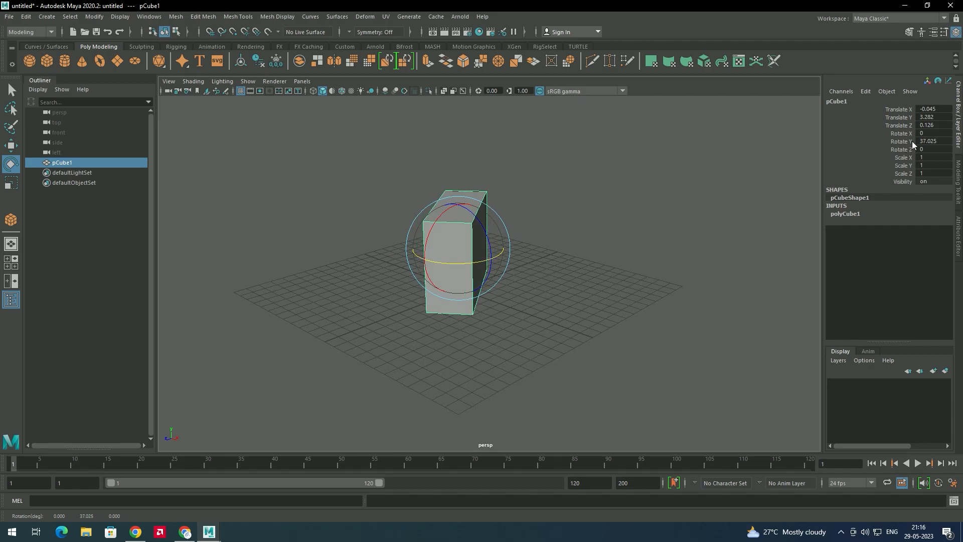
drag(481, 236, 486, 241)
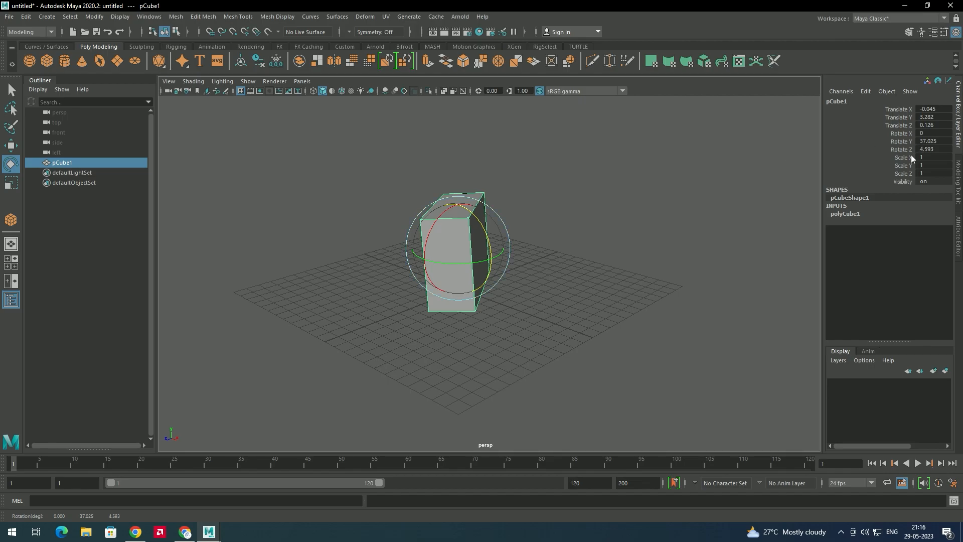
key(ctrl+z)
key(ctrl+z)
key(ctrl+z)
click(494, 256)
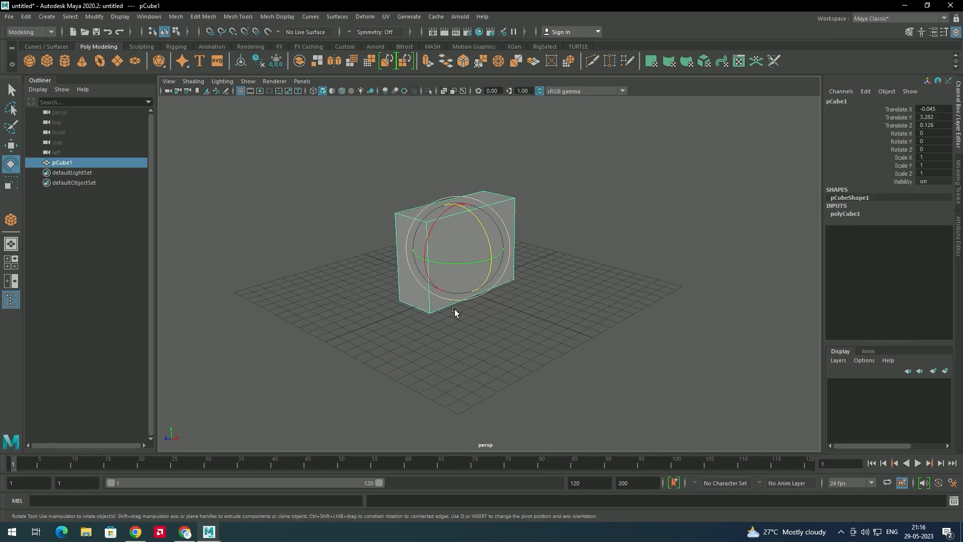
- Scale the cube on individual axes and uniformly to about X 3.69, Y 1.61, Z 1.87
key(r)
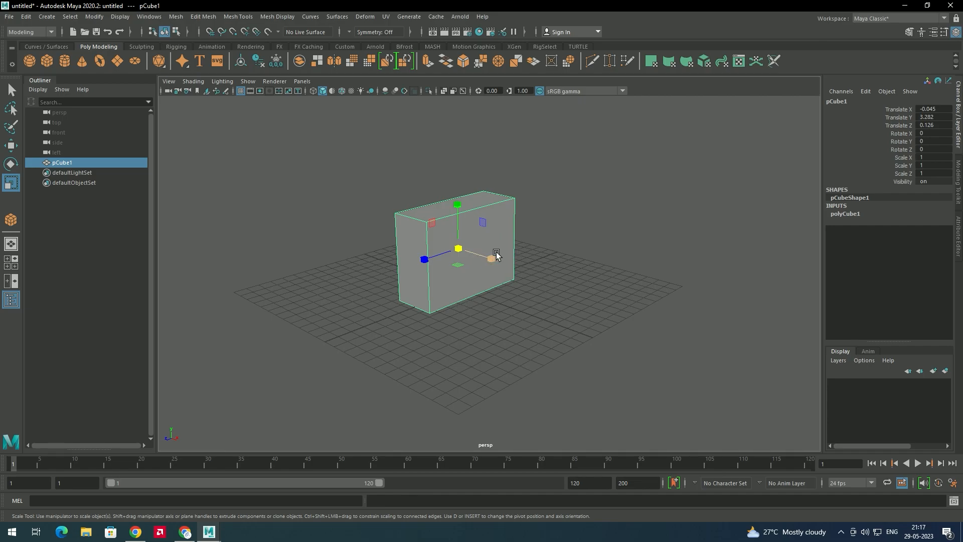
drag(490, 261, 436, 271)
mouse_move(458, 210)
mouse_down()
mouse_move(462, 167)
mouse_move(460, 215)
mouse_up()
drag(490, 258, 527, 276)
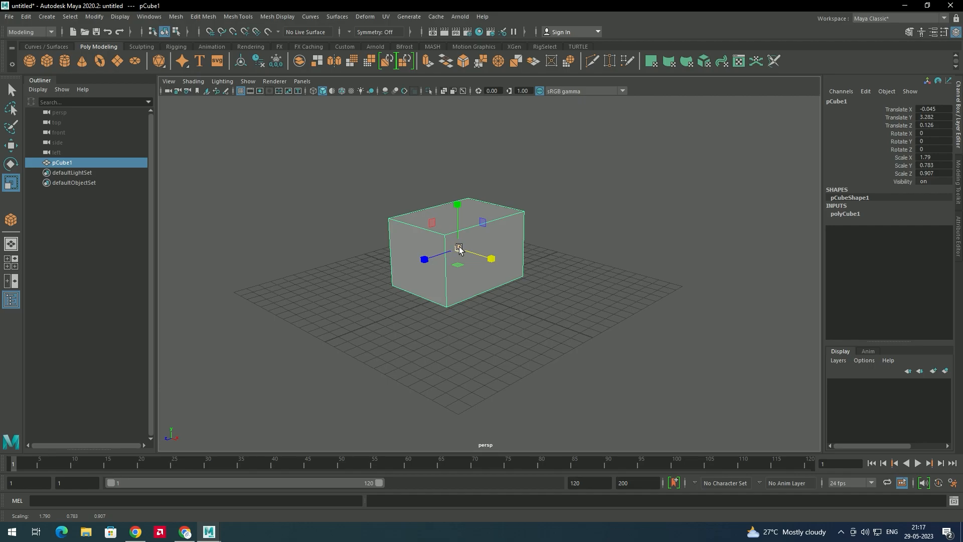
drag(460, 247, 530, 144)
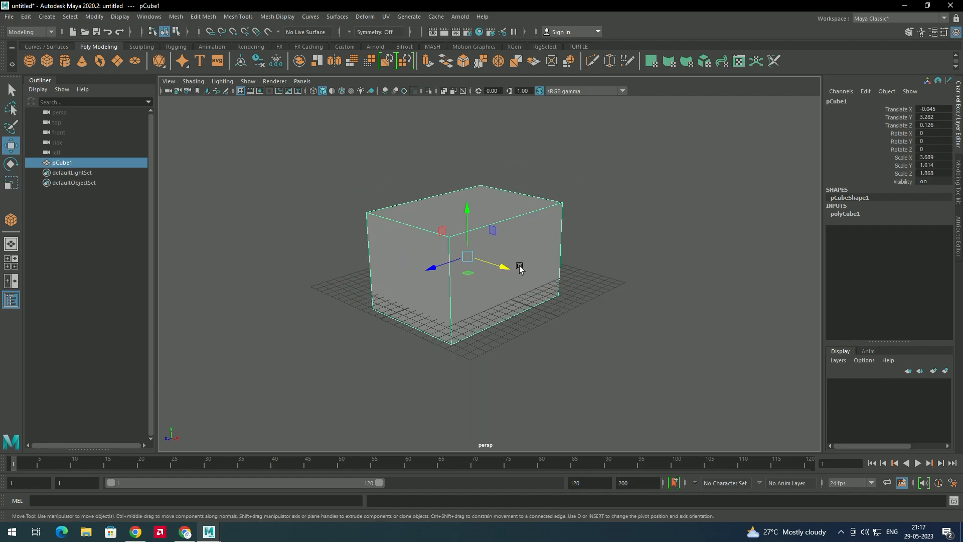
- Enlarge and shrink the Move tool's manipulator repeatedly, and return it to its normal size
scroll(500, 255, up, 1)
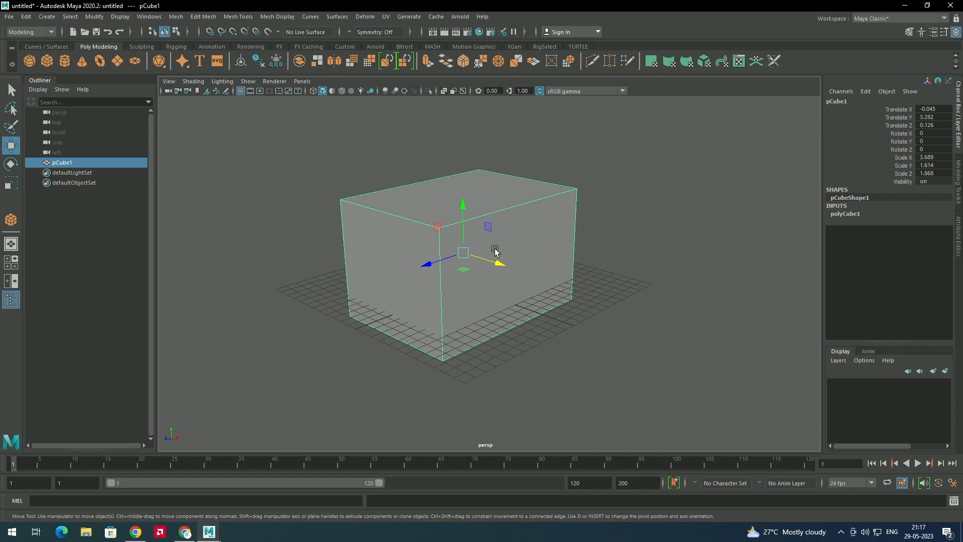
key(equal)
key(equal)
key(minus)
key(minus)
key(minus)
key(minus)
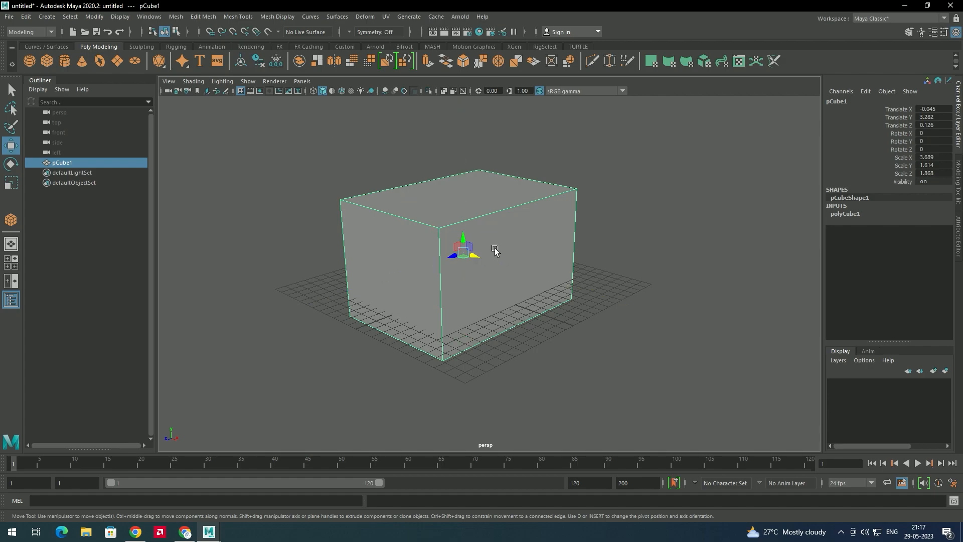
key(equal)
key(equal)
key(equal)
key(minus)
key(minus)
key(minus)
key(minus)
key(minus)
key(minus)
key(equal)
key(minus)
key(minus)
key(equal)
key(equal)
key(equal)
key(equal)
key(equal)
key(minus)
key(minus)
key(minus)
key(equal)
key(equal)
key(equal)
key(equal)
key(equal)
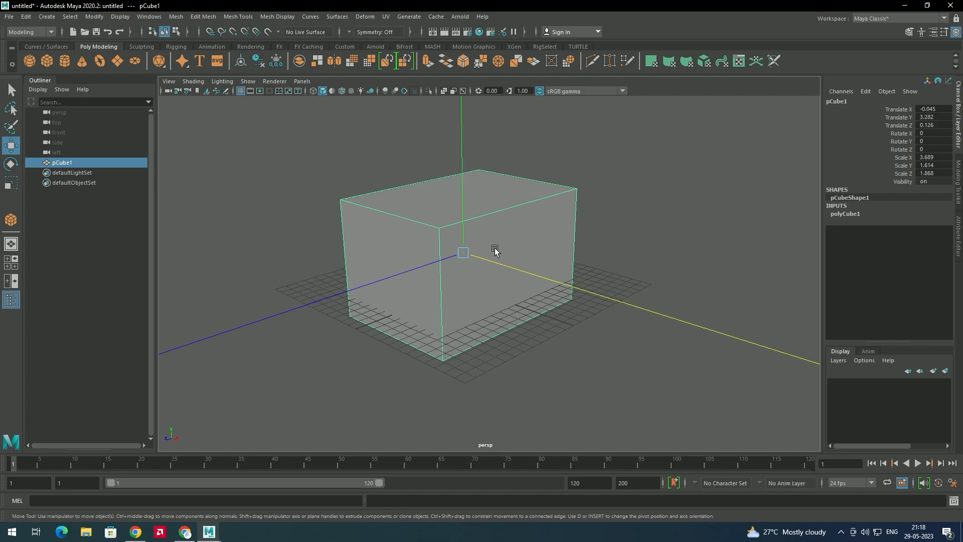
key(minus)
key(minus)
key(minus)
key(minus)
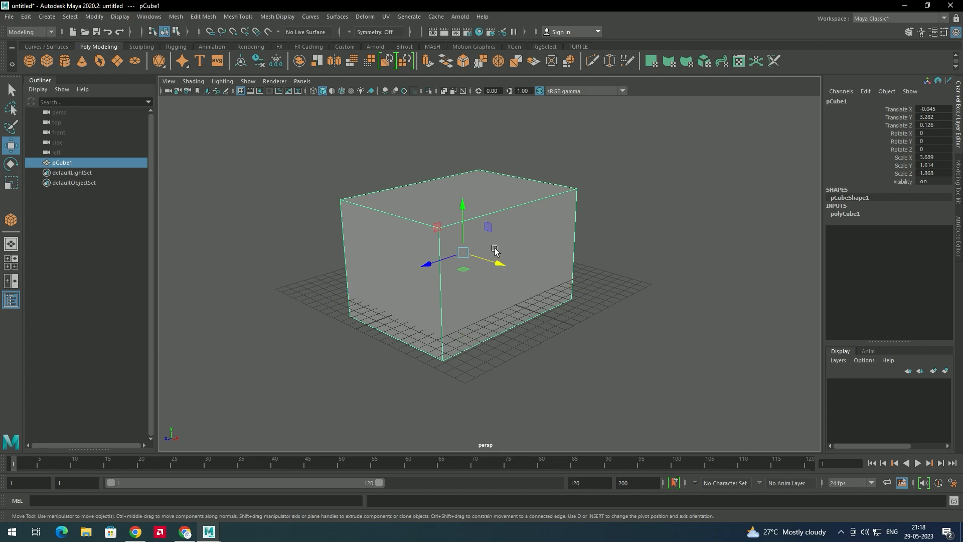
- Enlarge the Rotate tool's manipulator beyond the cube's outline, and shrink it to a very small size
scroll(599, 239, down, 3)
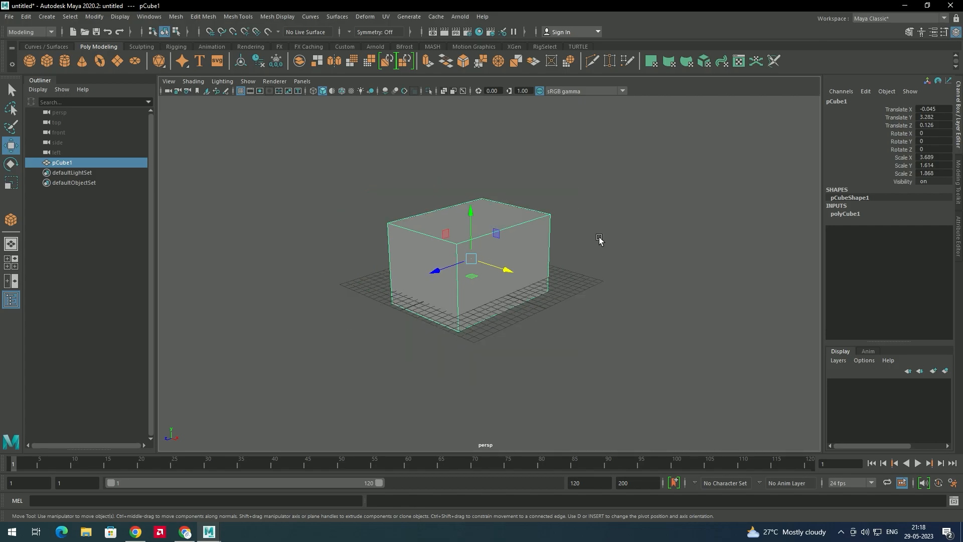
key(e)
key(equal)
key(equal)
key(equal)
key(minus)
key(minus)
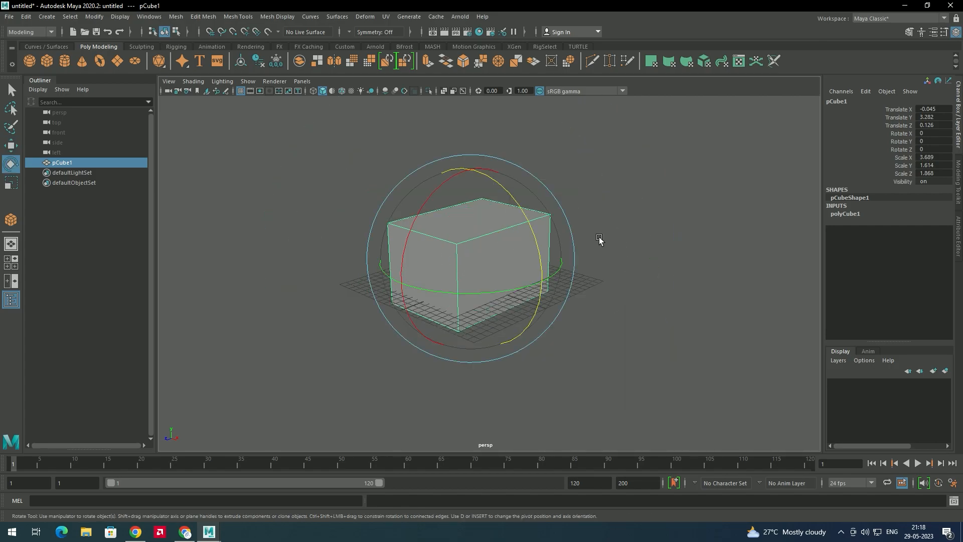
key(minus)
key(minus)
key(minus)
key(minus)
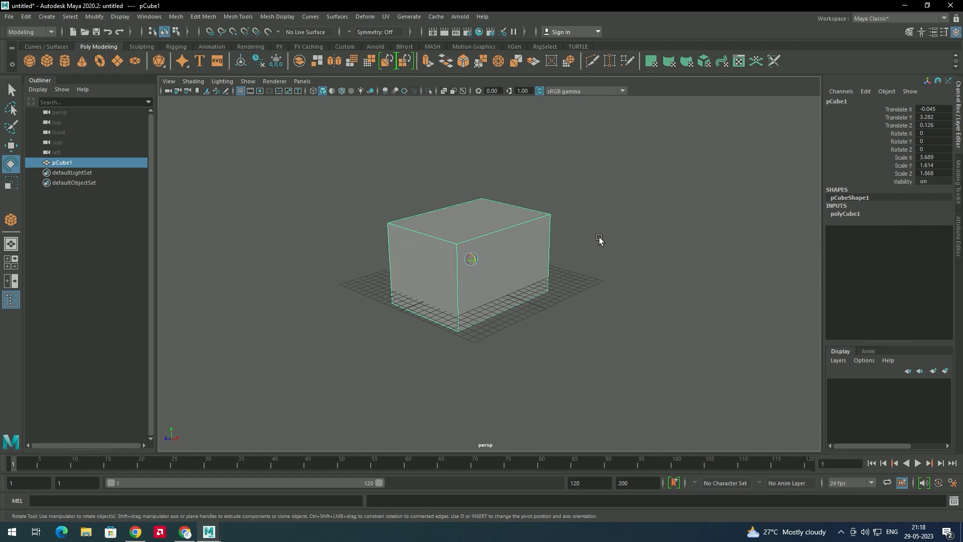
key(minus)
- Activate the Scale tool on the cube and enlarge its manipulator until the handles extend to the cube's edges
key(w)
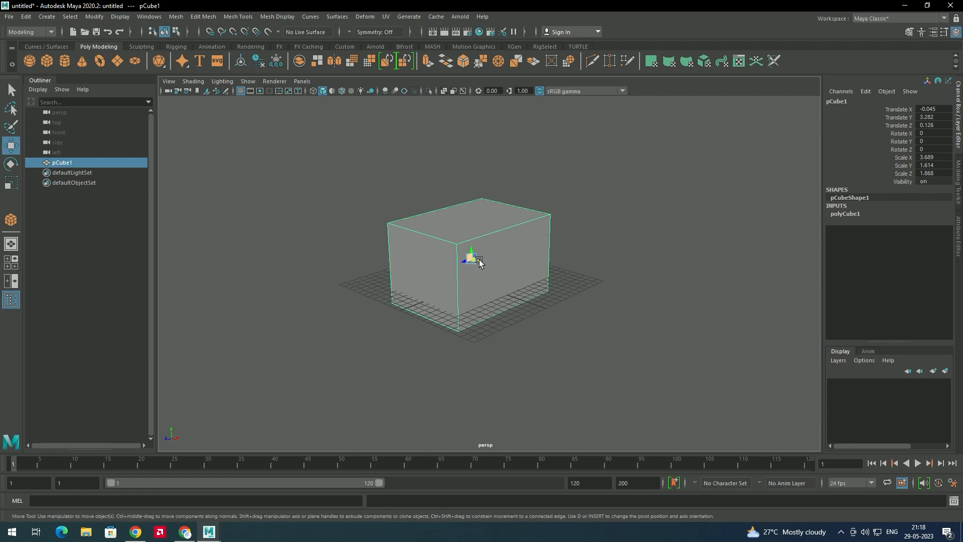
key(r)
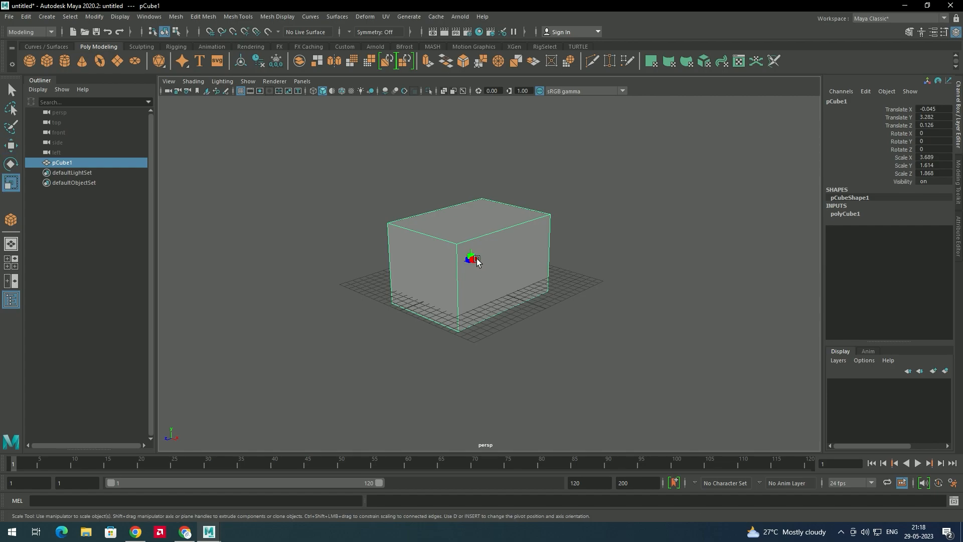
key(plus)
key(plus)
key(plus)
key(plus)
key(plus)
key(plus)
key(minus)
key(plus)
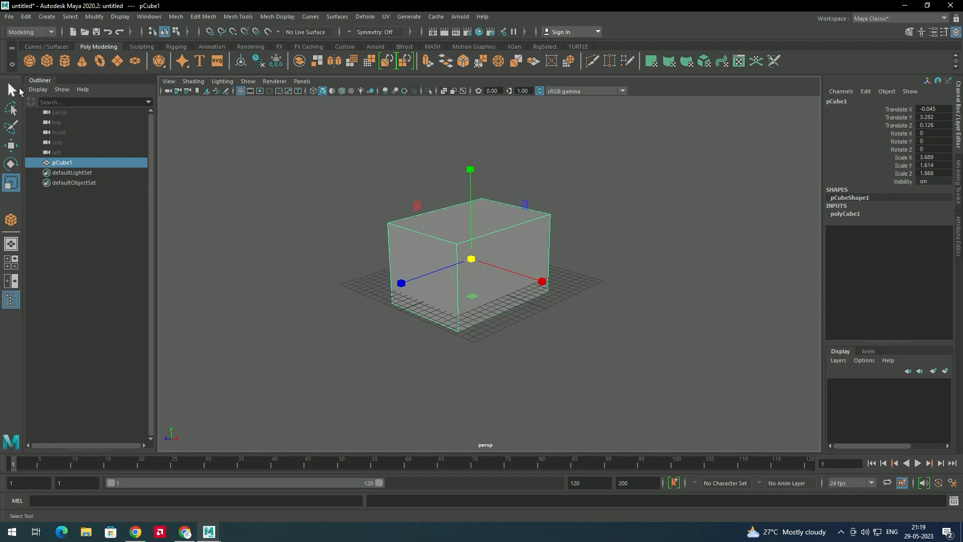
- Draw a polygon sphere in front of the cube and an overlapping cylinder about 6.1 in radius and 6.3 high
key(q)
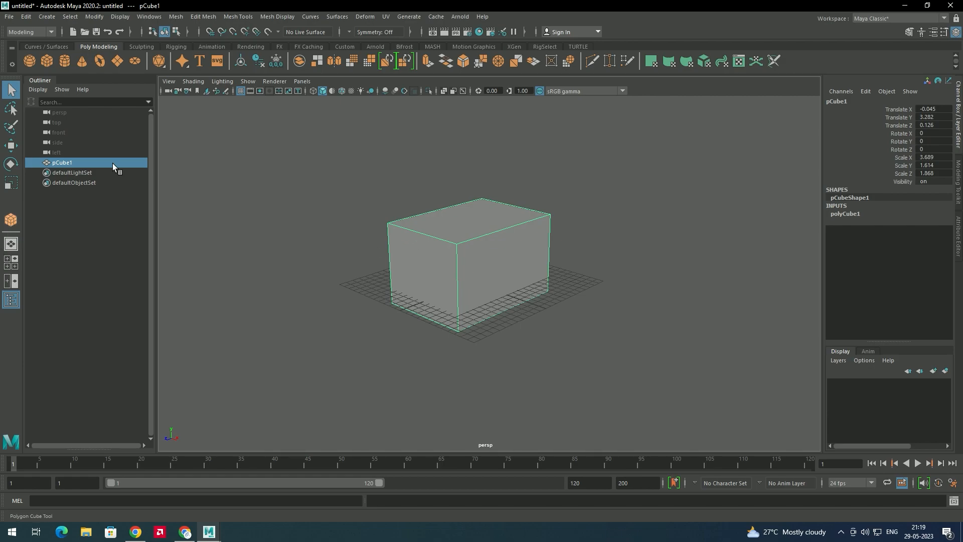
click(29, 61)
drag(432, 305, 522, 298)
drag(522, 298, 533, 254)
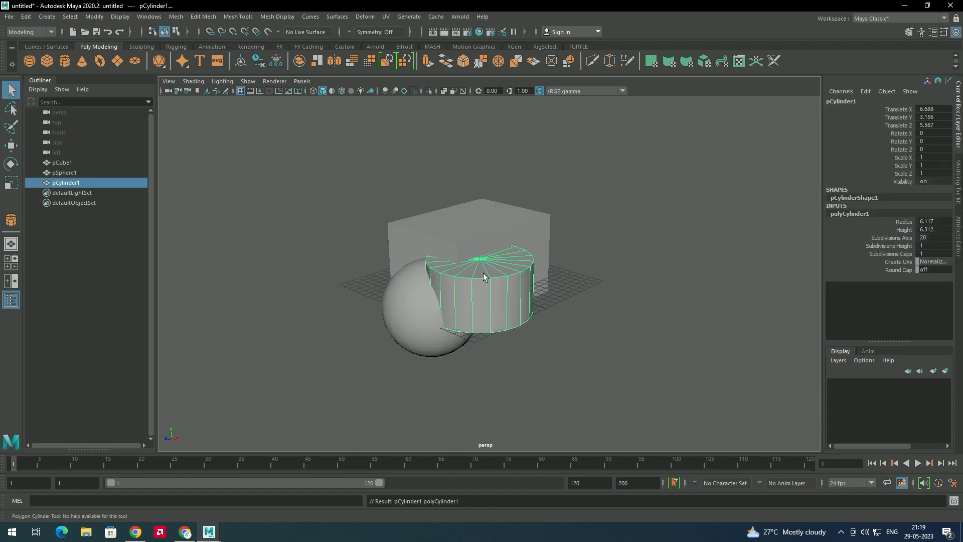
- Move the cylinder along Z to about 5.2 and switch back to the Select tool
key(w)
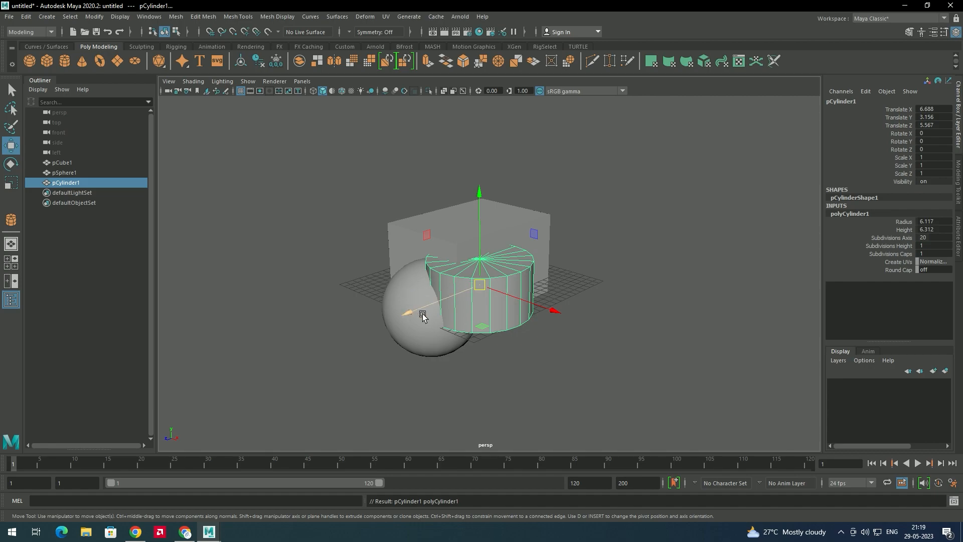
drag(418, 312, 412, 314)
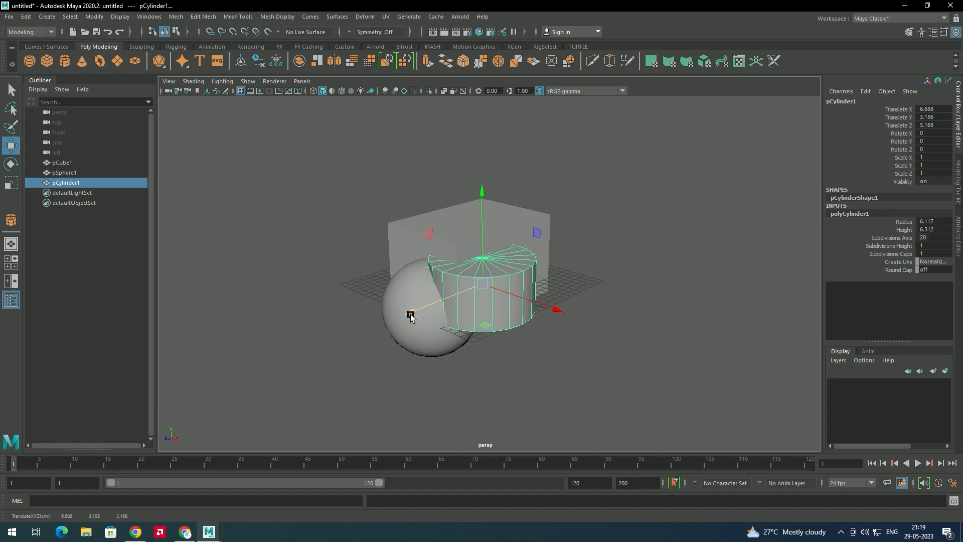
key(q)
- Select the sphere, cube and cylinder one after another with the Select tool
scroll(410, 314, up, 3)
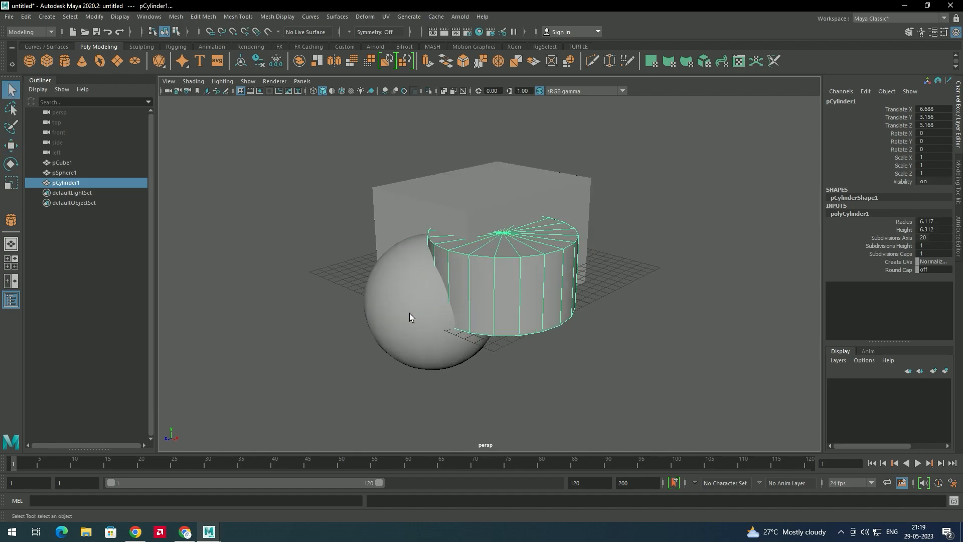
click(422, 290)
click(447, 214)
click(496, 293)
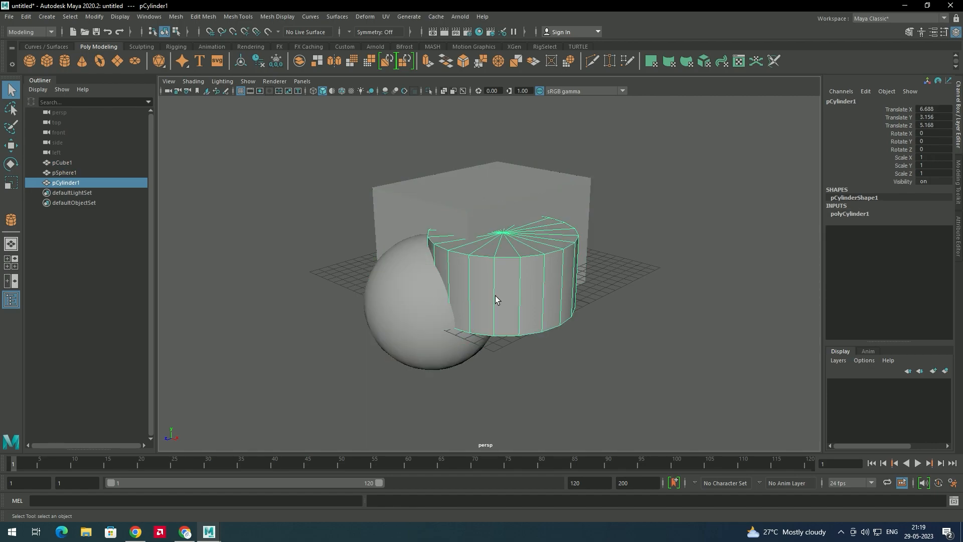
click(441, 297)
click(466, 271)
click(486, 207)
click(428, 293)
click(489, 280)
click(479, 221)
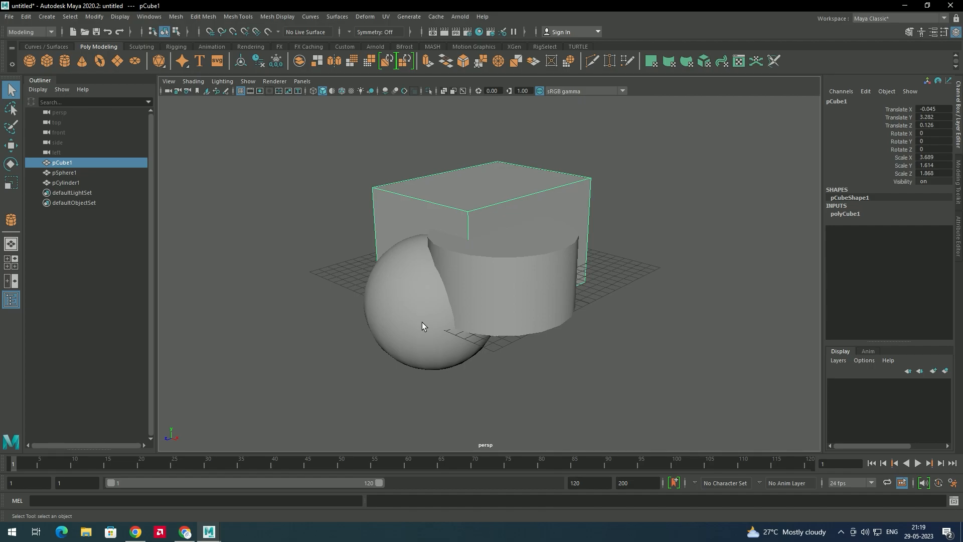
- Select the sphere, set a key on its transform channels at frame 1, and activate the Move tool
click(427, 306)
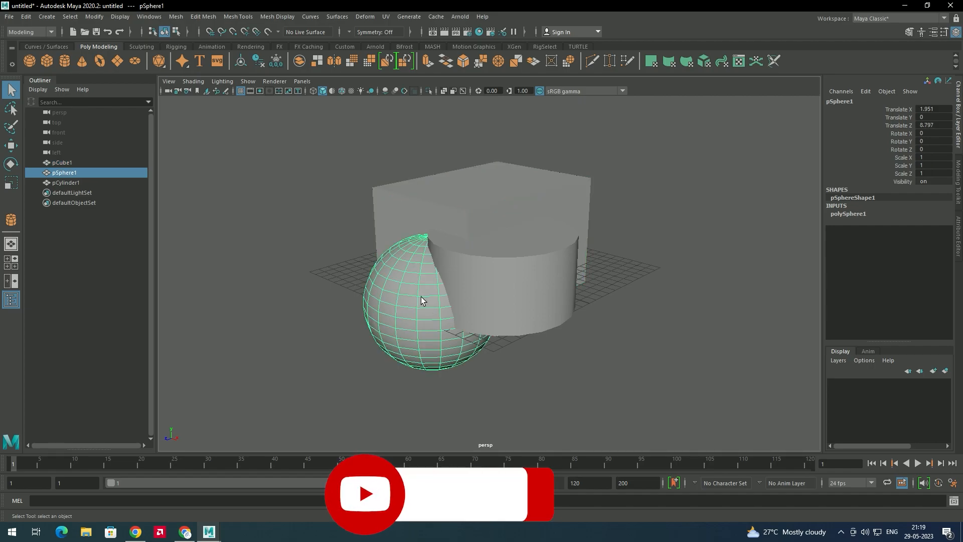
key(w)
key(s)
key(e)
key(w)
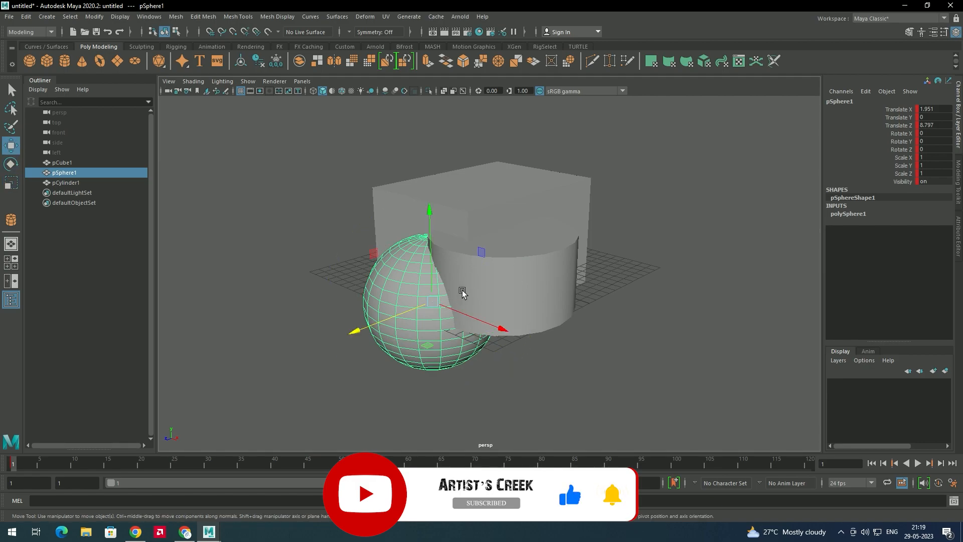